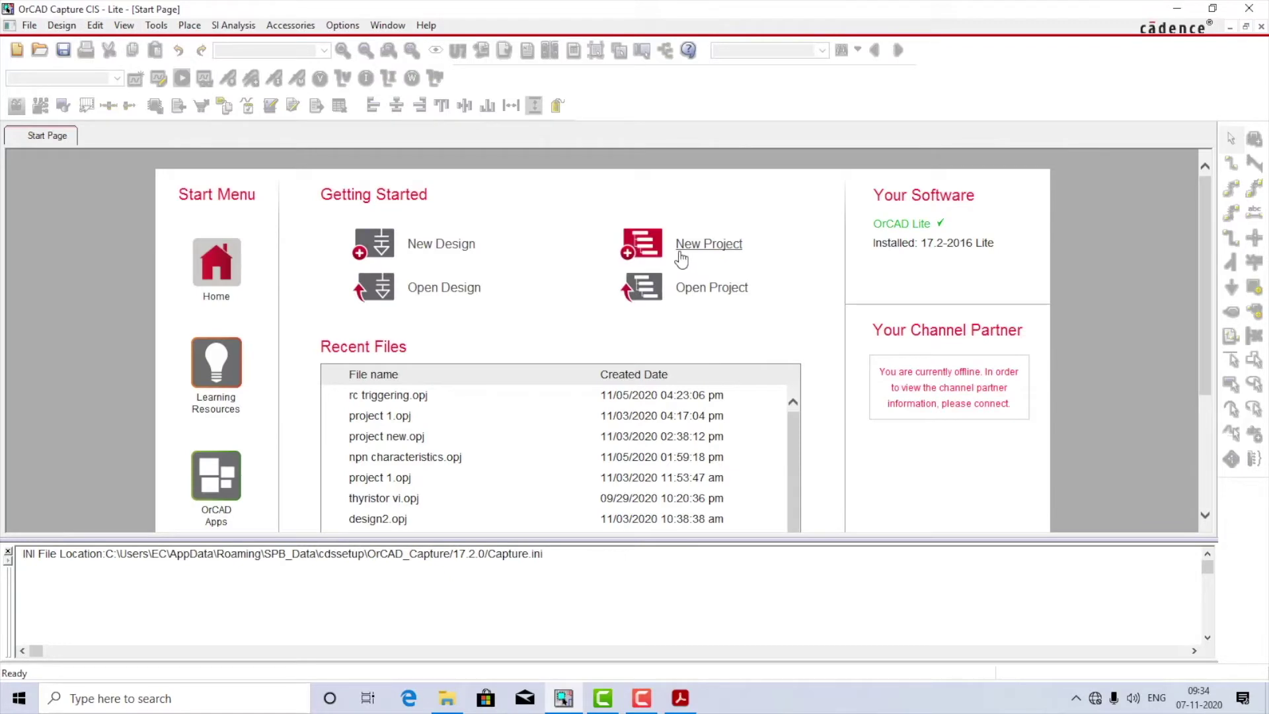
Start a new PSpice Analog or Mixed A/D project named First Order Filter, located in the RC TRIG\First Order folder
{"action": "left_click", "coordinate": [679, 254]}
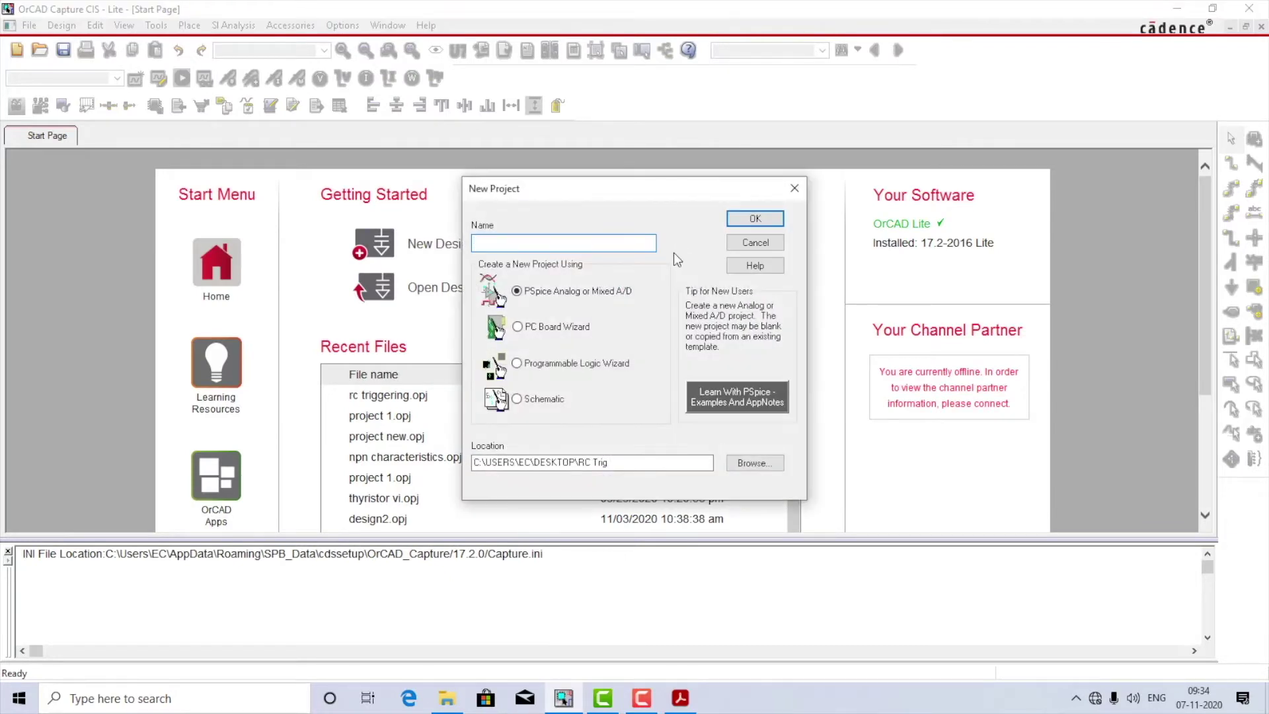
{"action": "type", "text": "AC"}
{"action": "key", "text": "BackSpace"}
{"action": "key", "text": "BackSpace"}
{"action": "type", "text": "First Order Filter"}
{"action": "left_click", "coordinate": [753, 463]}
{"action": "left_click", "coordinate": [696, 266]}
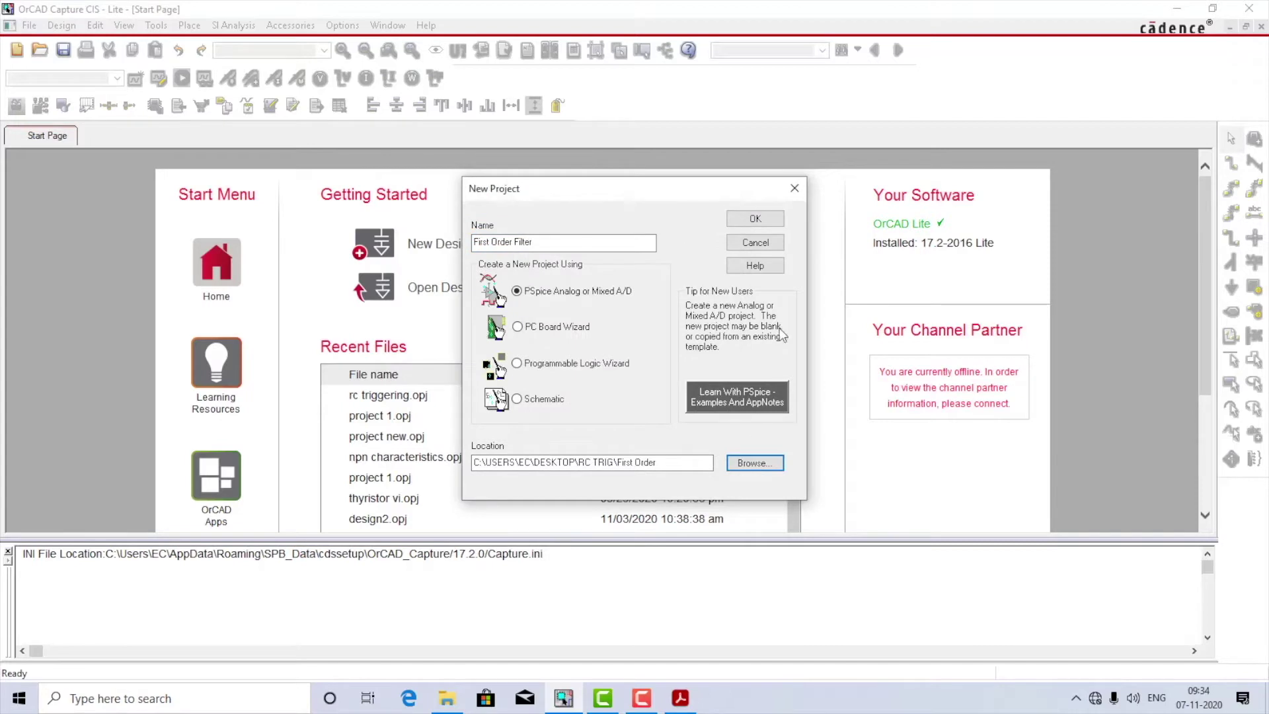
Accept the project settings and create it as a blank PSpice project
{"action": "left_click", "coordinate": [758, 218]}
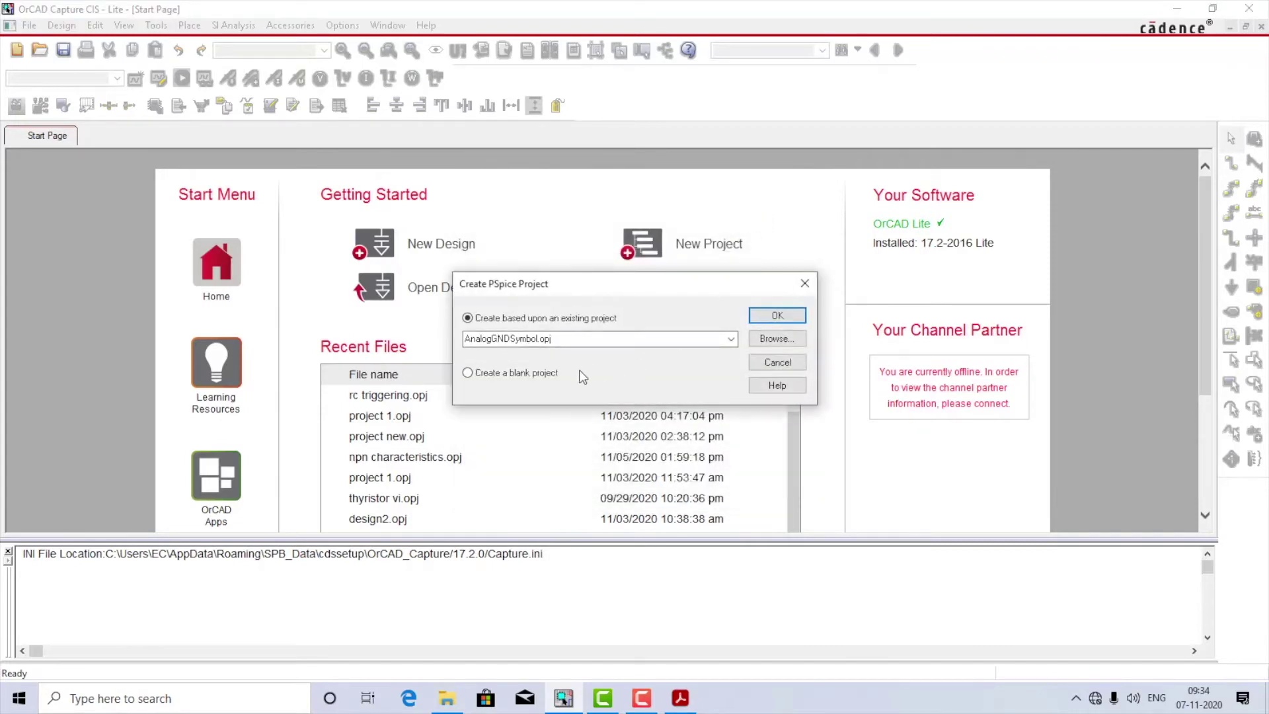
{"action": "left_click", "coordinate": [522, 373]}
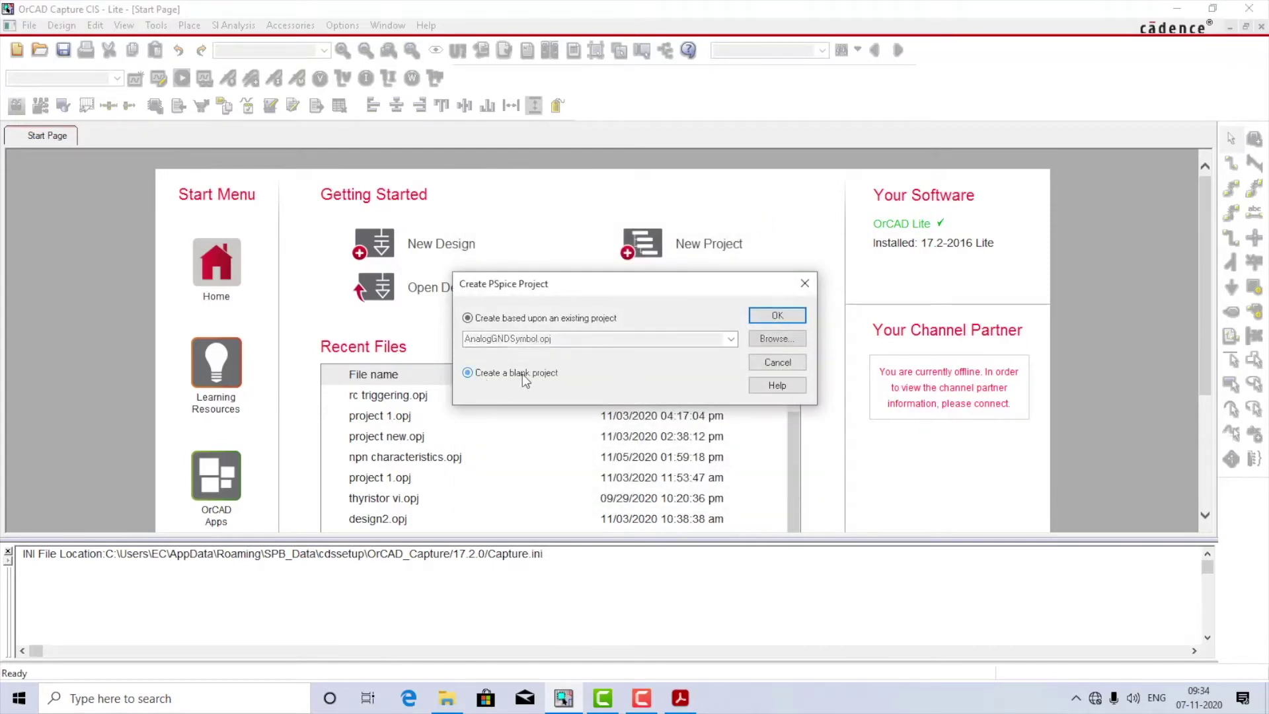
{"action": "left_click", "coordinate": [777, 317]}
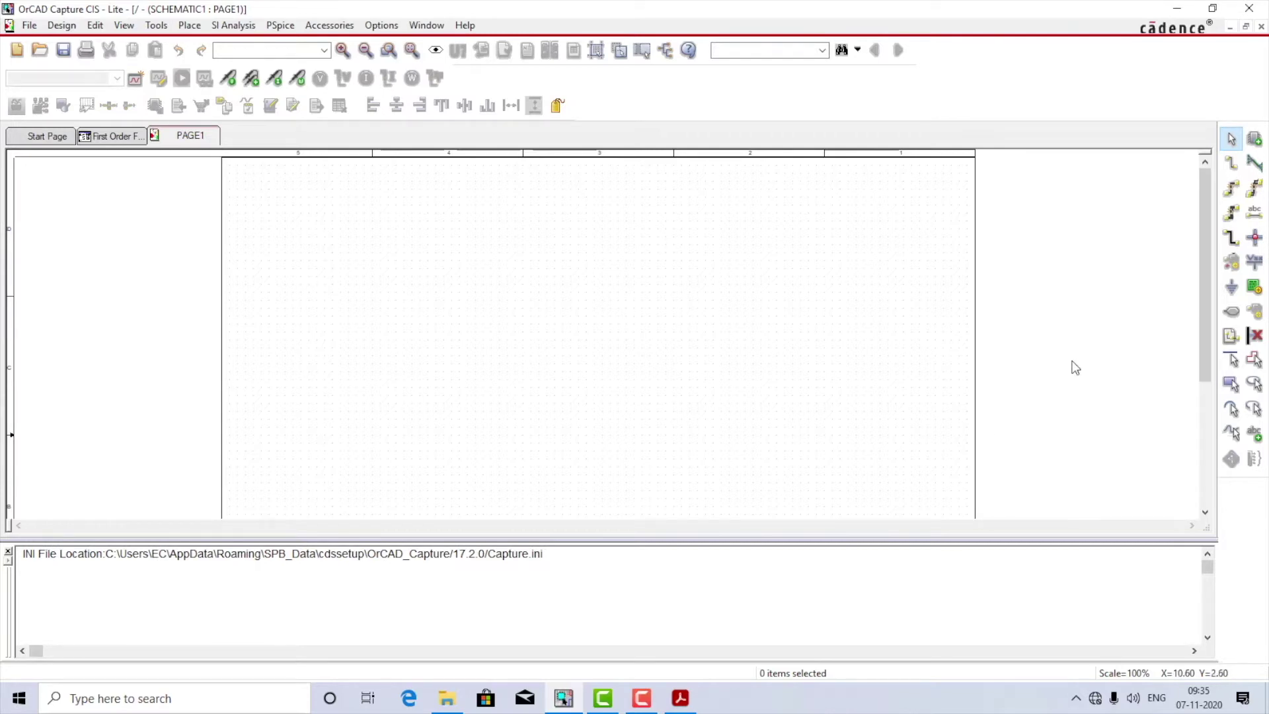
Place one VAC source from the SOURCE library in the upper-left area of the schematic page
{"action": "left_click", "coordinate": [1258, 141]}
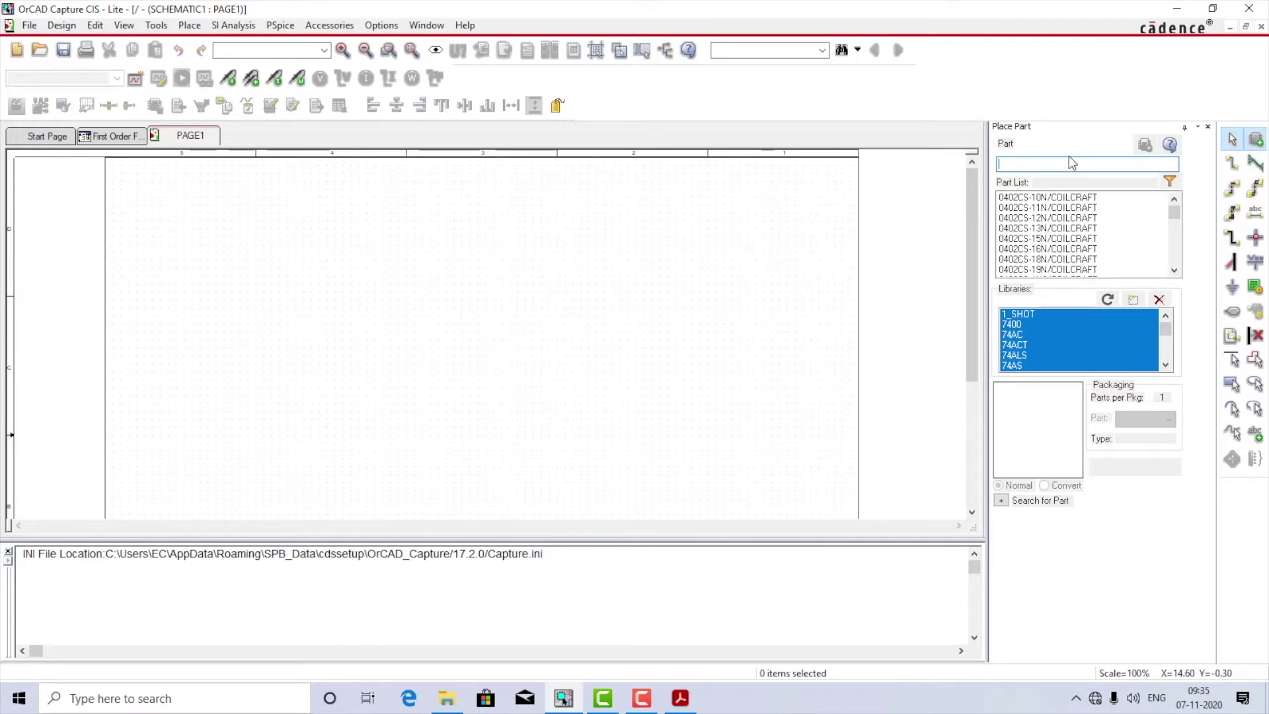
{"action": "type", "text": "vac"}
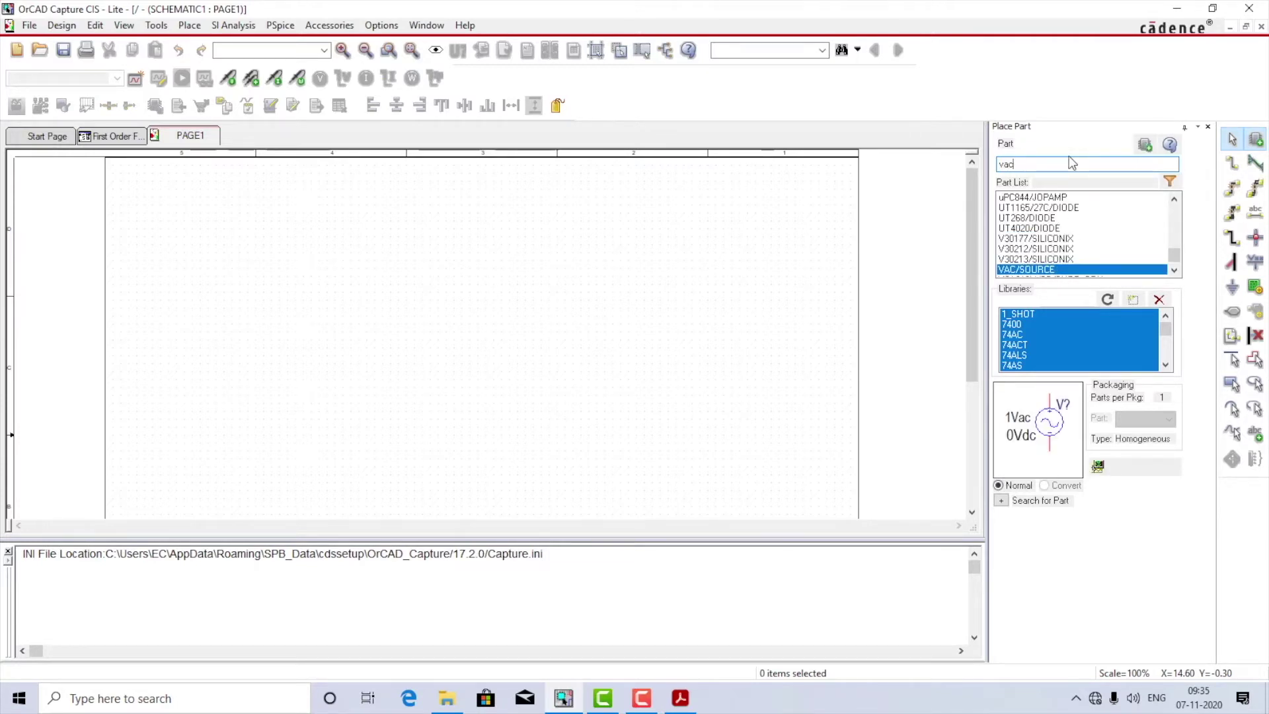
{"action": "double_click", "coordinate": [1027, 270]}
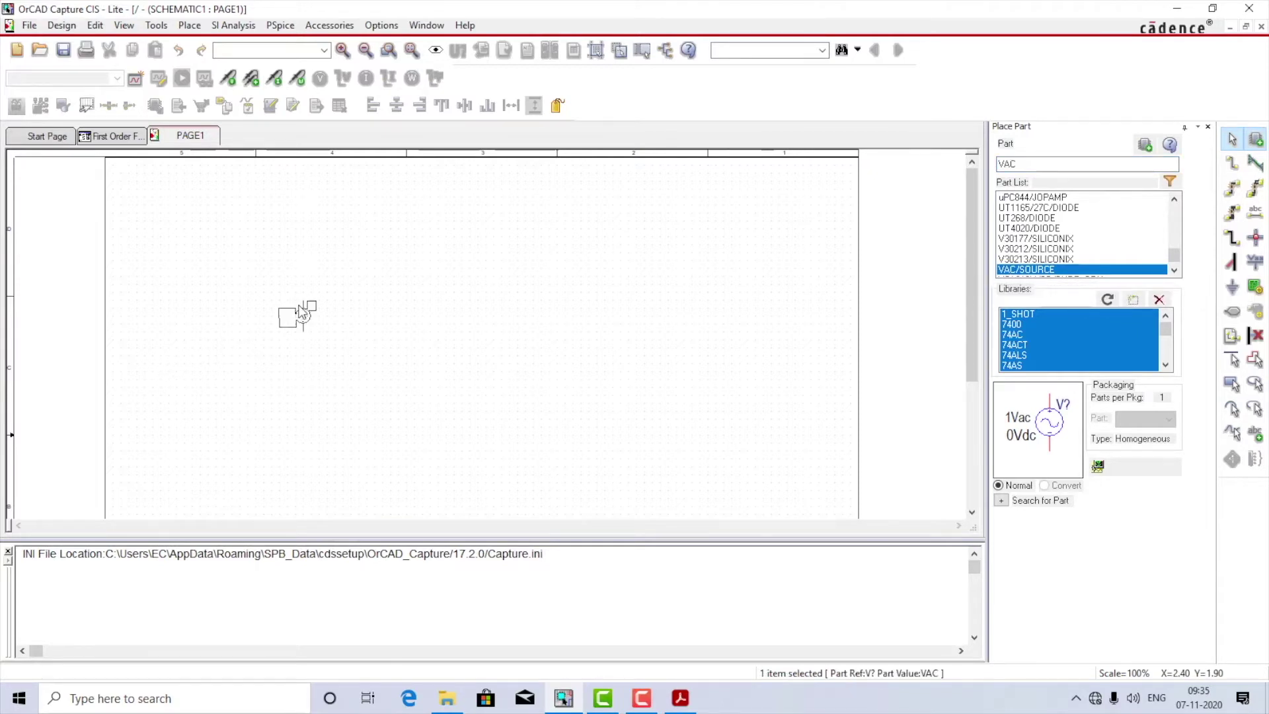
{"action": "left_click", "coordinate": [301, 312]}
{"action": "key", "text": "Escape"}
{"action": "scroll", "coordinate": [232, 390], "scroll_direction": "up", "scroll_amount": 1, "text": "ctrl"}
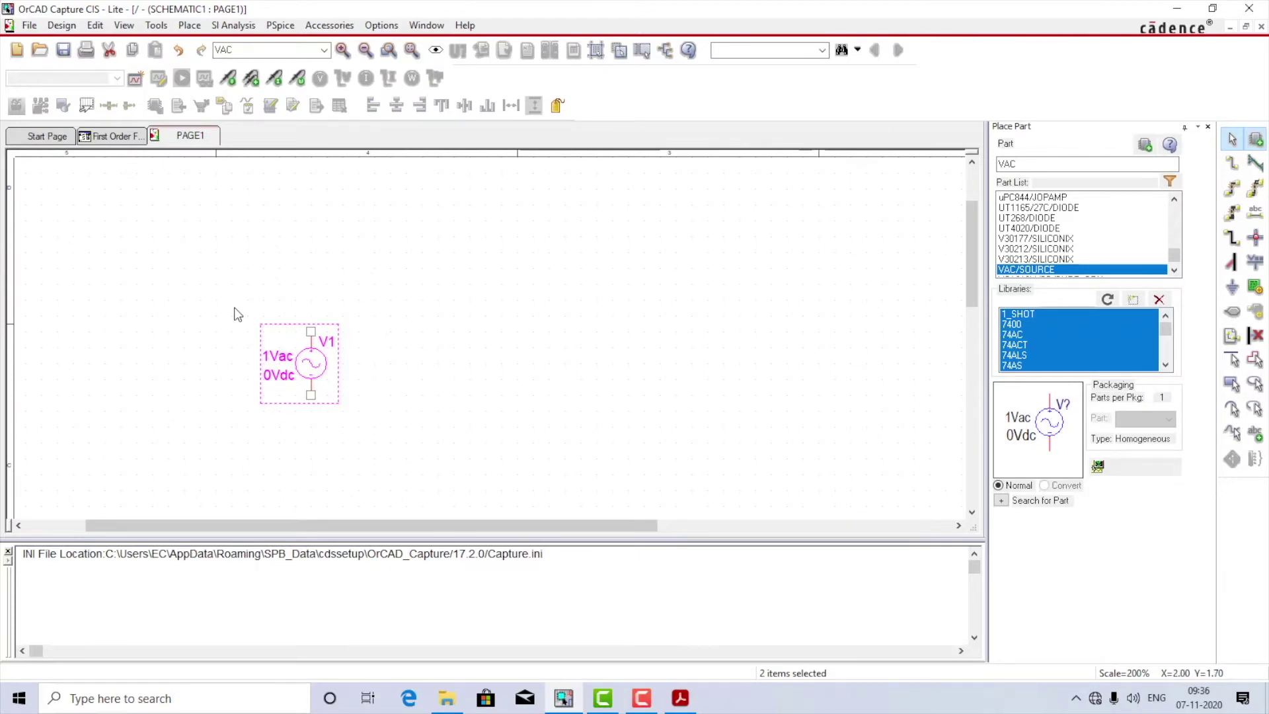
{"action": "left_click", "coordinate": [461, 394]}
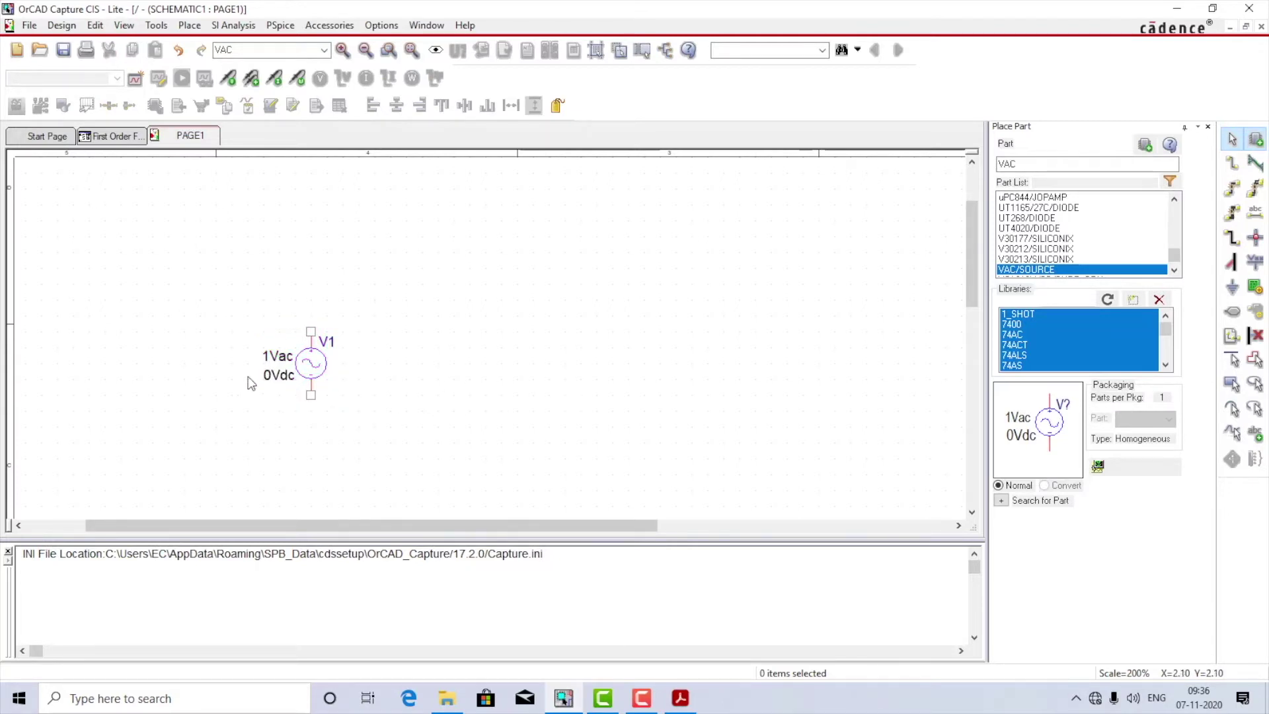
Move the V1 reference label to the upper left of the AC source symbol
{"action": "left_click", "coordinate": [326, 343]}
{"action": "left_click_drag", "start_coordinate": [280, 337], "coordinate": [268, 332]}
{"action": "left_click", "coordinate": [377, 361]}
Place one resistor R from the ANALOG library horizontally, above and to the right of the AC source
{"action": "left_click", "coordinate": [1030, 163]}
{"action": "type", "text": "r"}
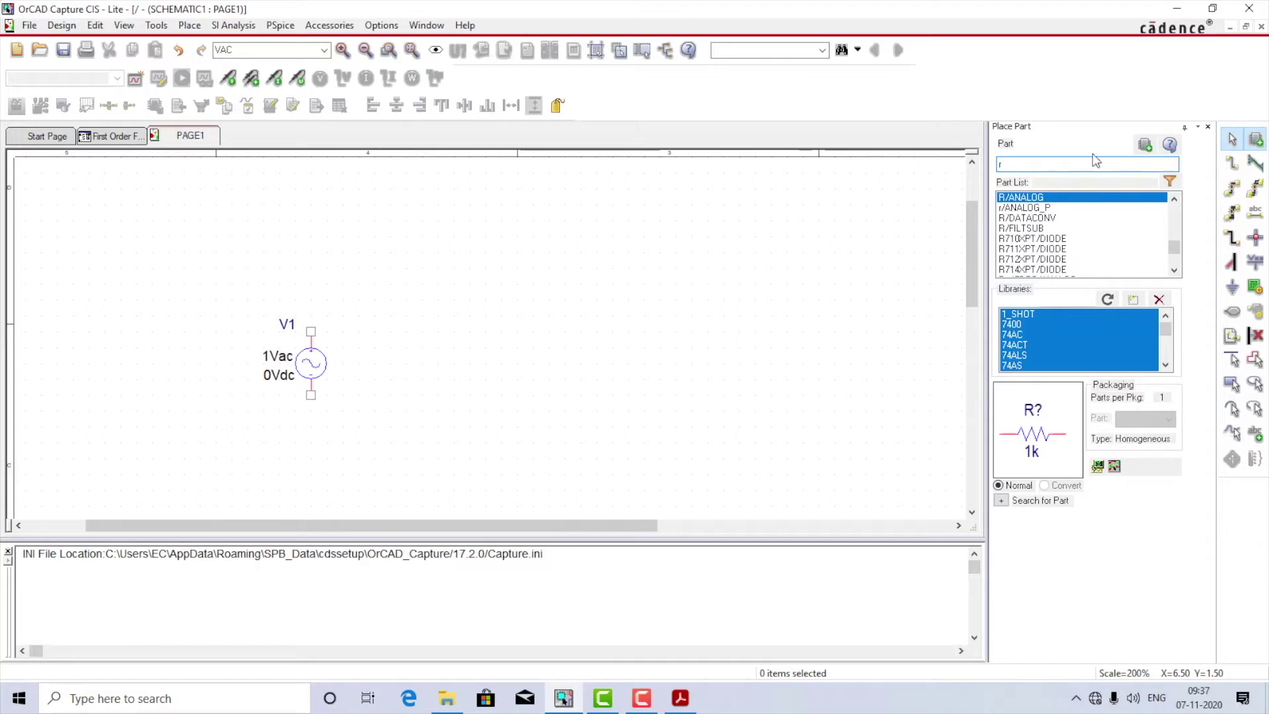
{"action": "double_click", "coordinate": [1042, 197]}
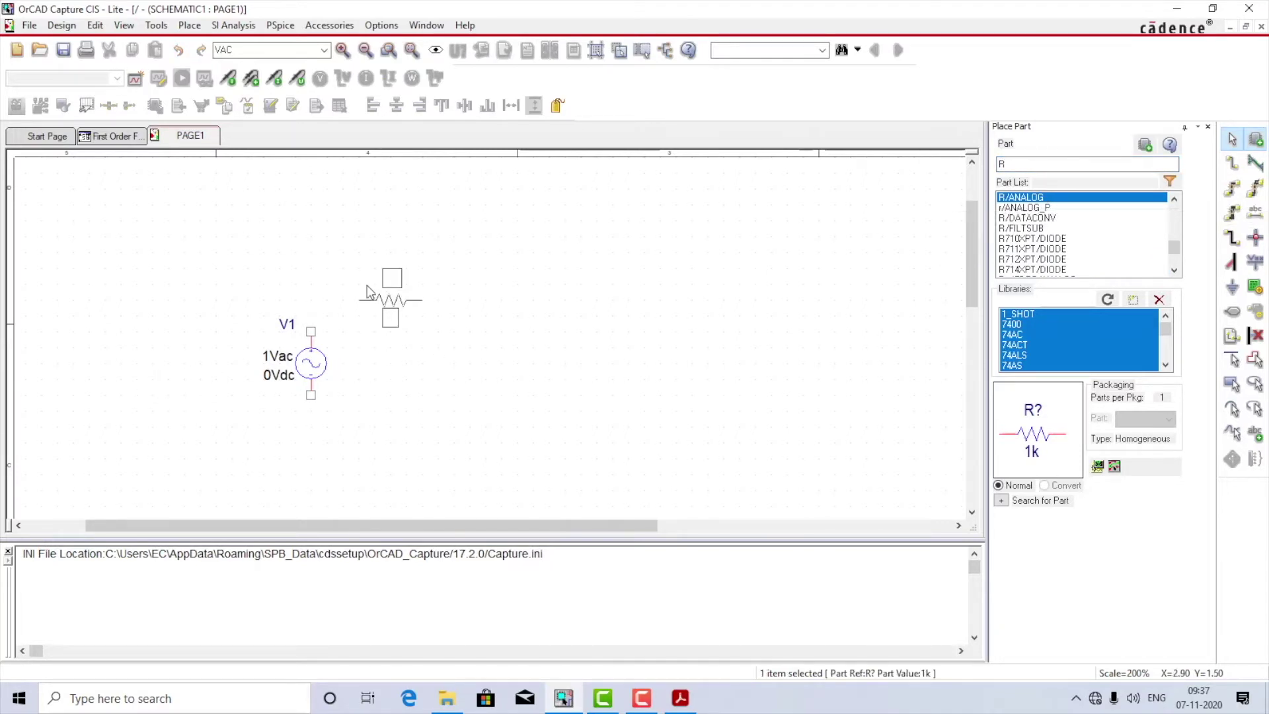
{"action": "left_click", "coordinate": [367, 284]}
{"action": "key", "text": "Escape"}
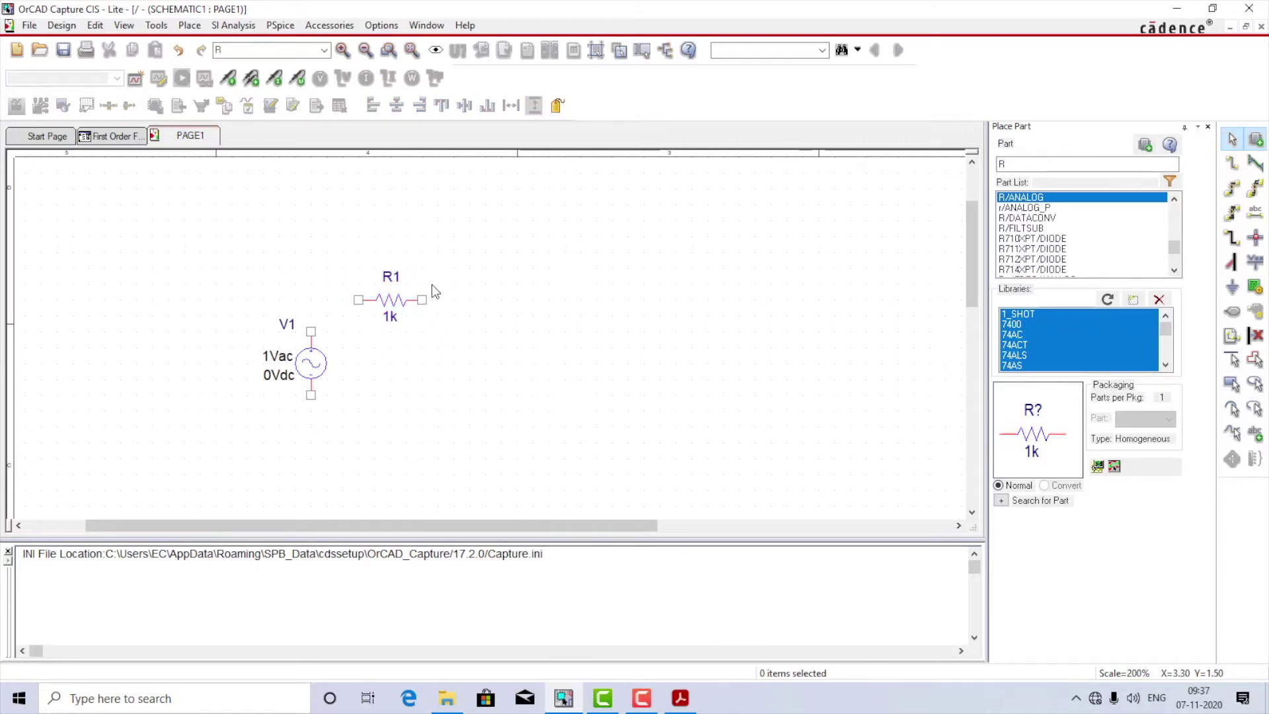
Place one capacitor C from the ANALOG library, rotated to vertical, below and to the right of the resistor
{"action": "left_click", "coordinate": [1006, 164]}
{"action": "key", "text": "BackSpace"}
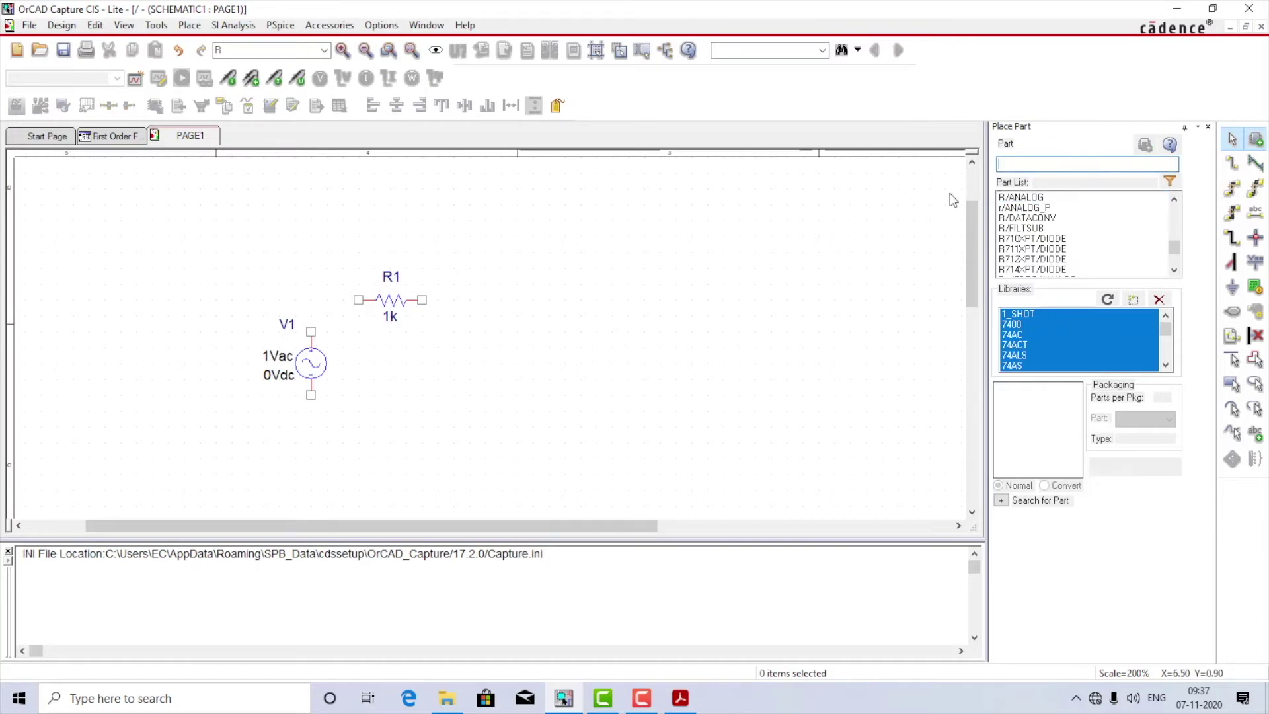
{"action": "type", "text": "c"}
{"action": "double_click", "coordinate": [1032, 199]}
{"action": "key", "text": "r"}
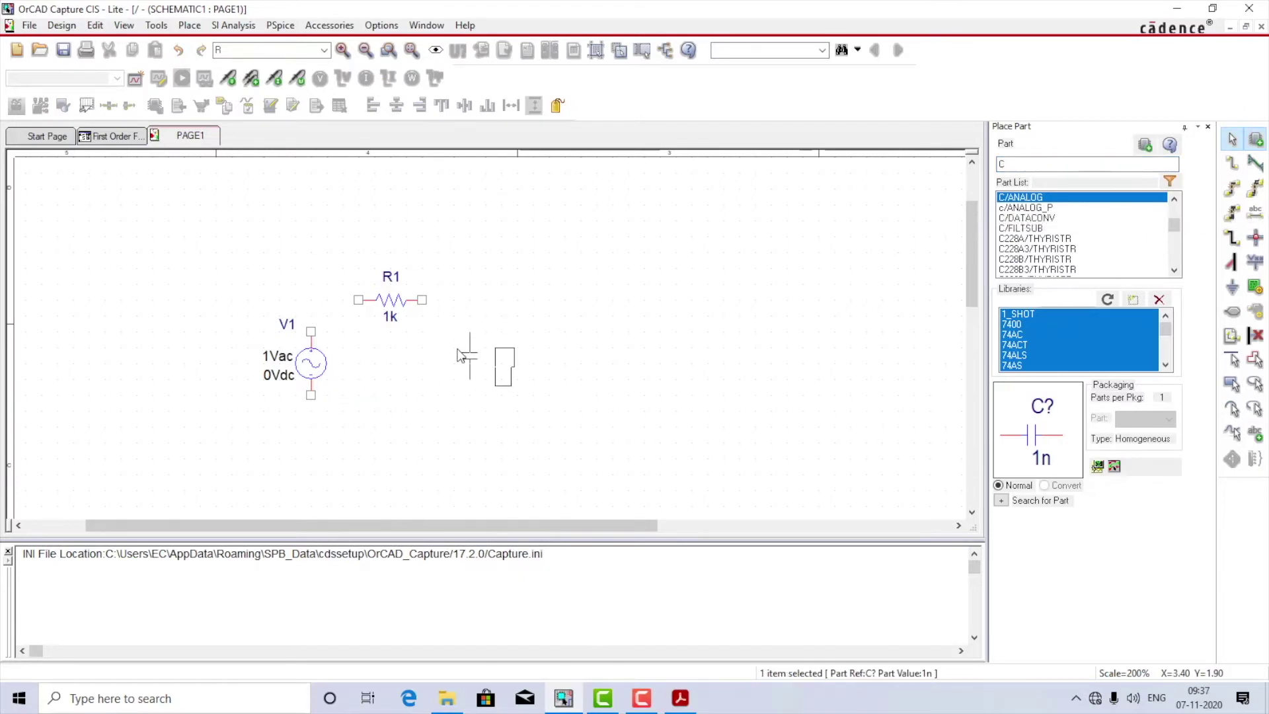
{"action": "left_click", "coordinate": [446, 370]}
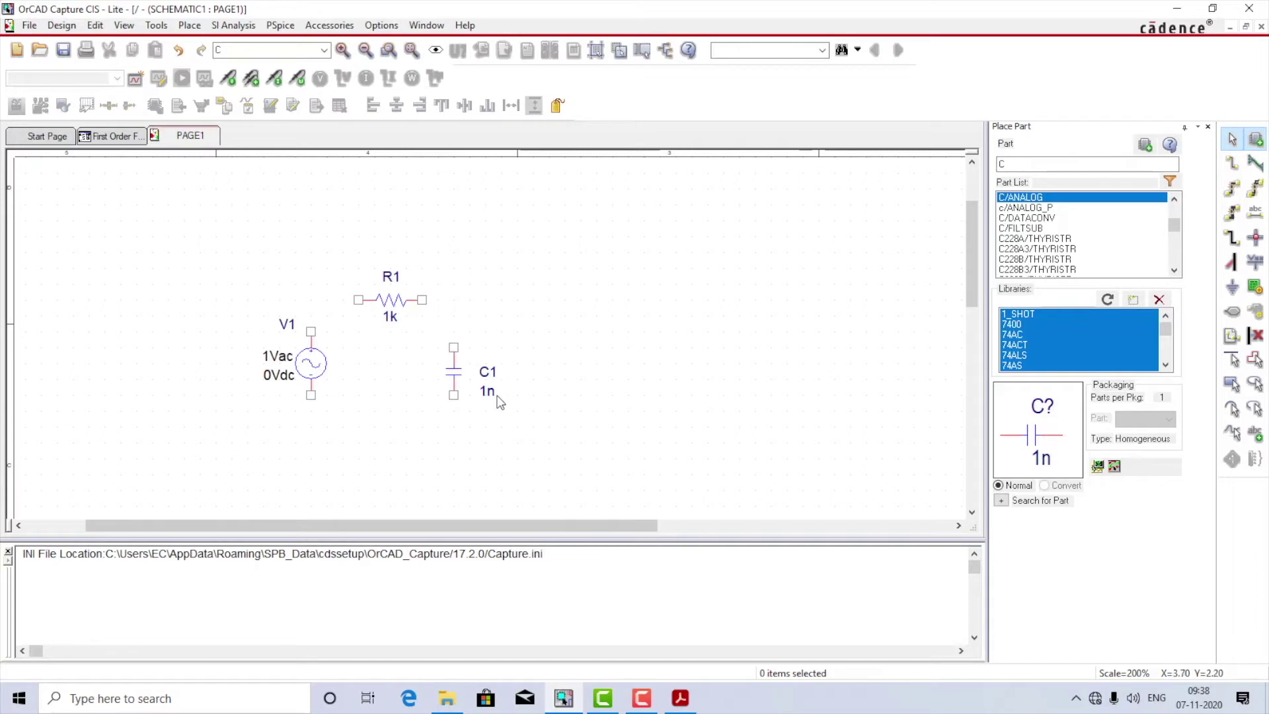
Set the value of capacitor C1 to 3uF
{"action": "double_click", "coordinate": [488, 395]}
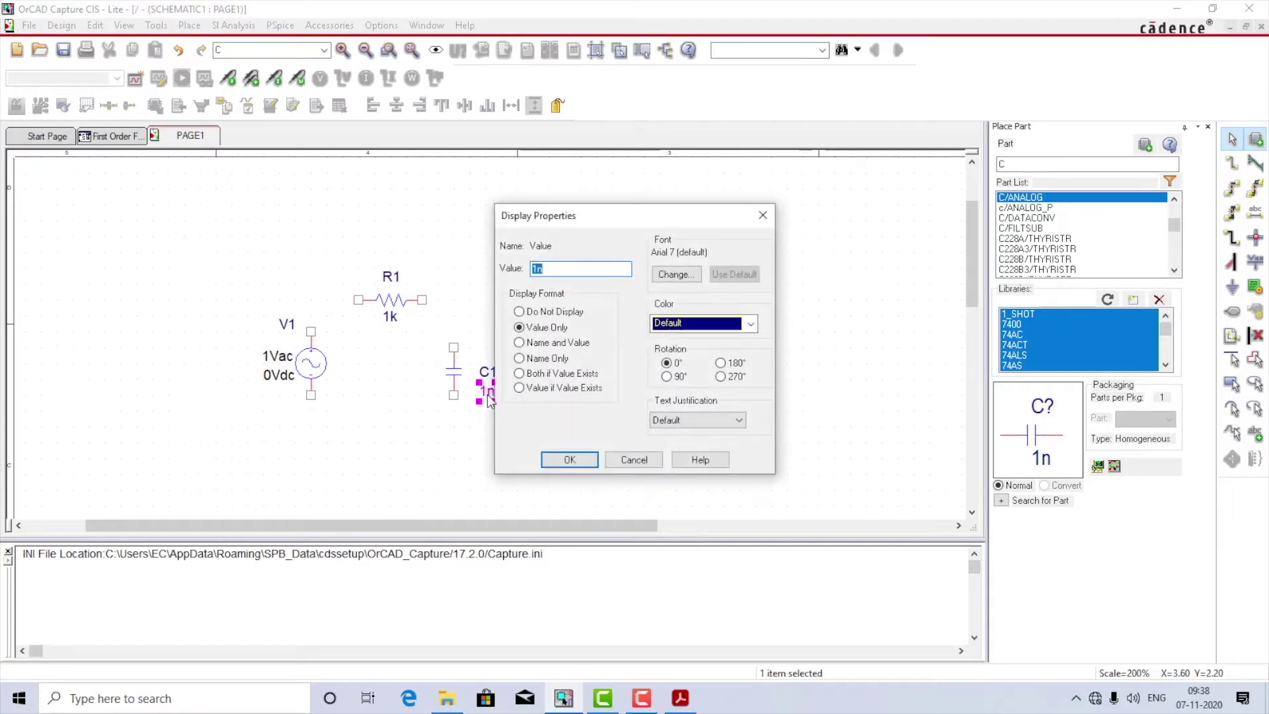
{"action": "type", "text": "3uF"}
{"action": "left_click", "coordinate": [566, 461]}
{"action": "left_click", "coordinate": [592, 453]}
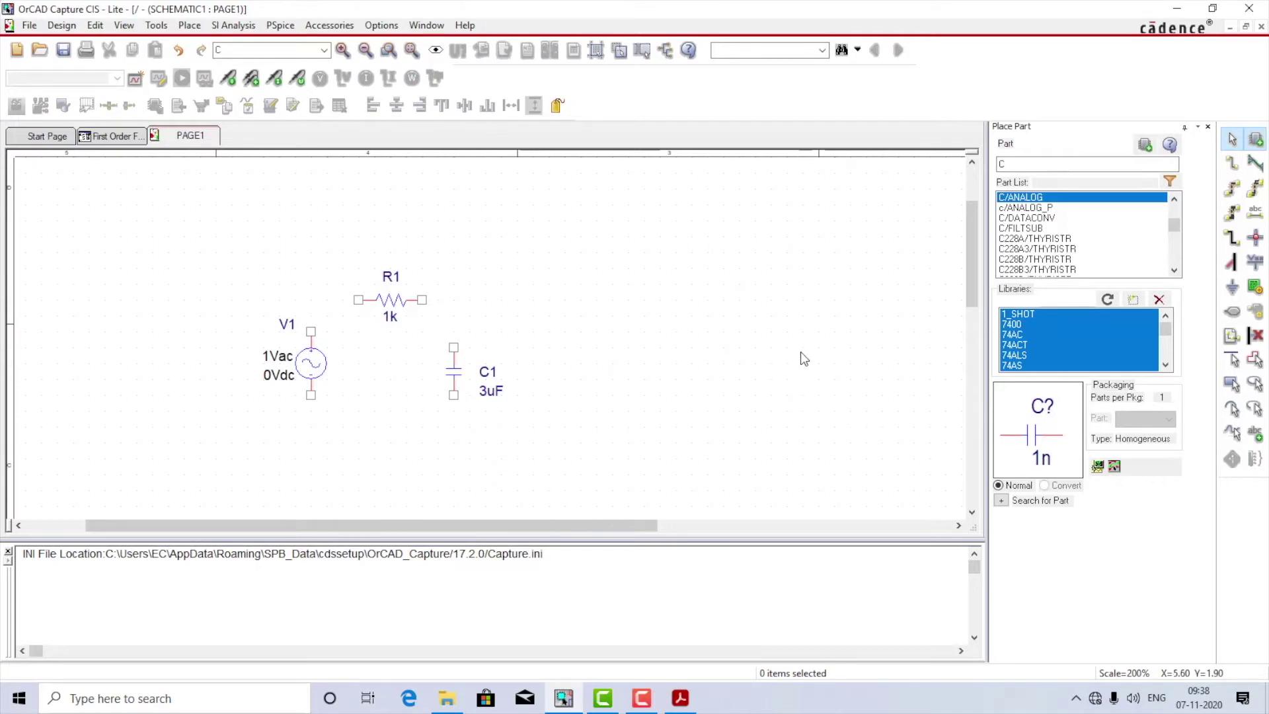
Wire the source's upper pin to the resistor's left end and the resistor's right end to the capacitor's upper pin
{"action": "left_click", "coordinate": [1231, 166]}
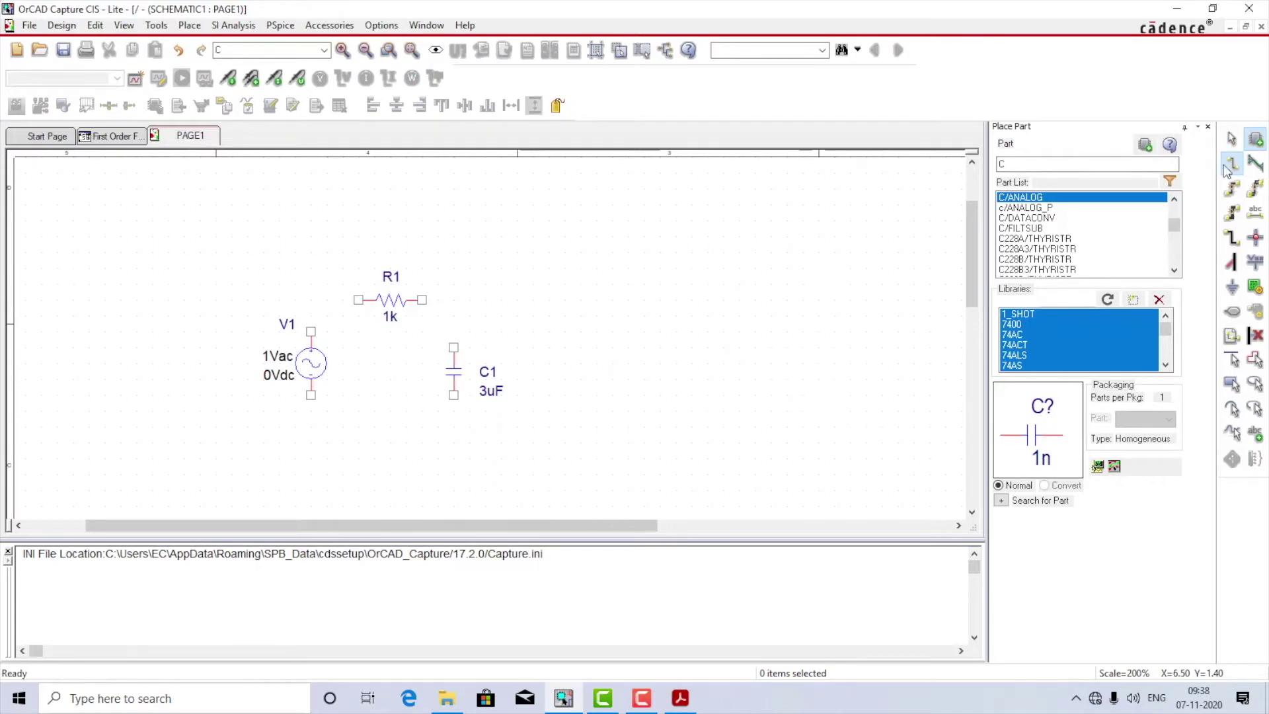
{"action": "left_click", "coordinate": [311, 331]}
{"action": "left_click", "coordinate": [358, 300]}
{"action": "left_click", "coordinate": [422, 300]}
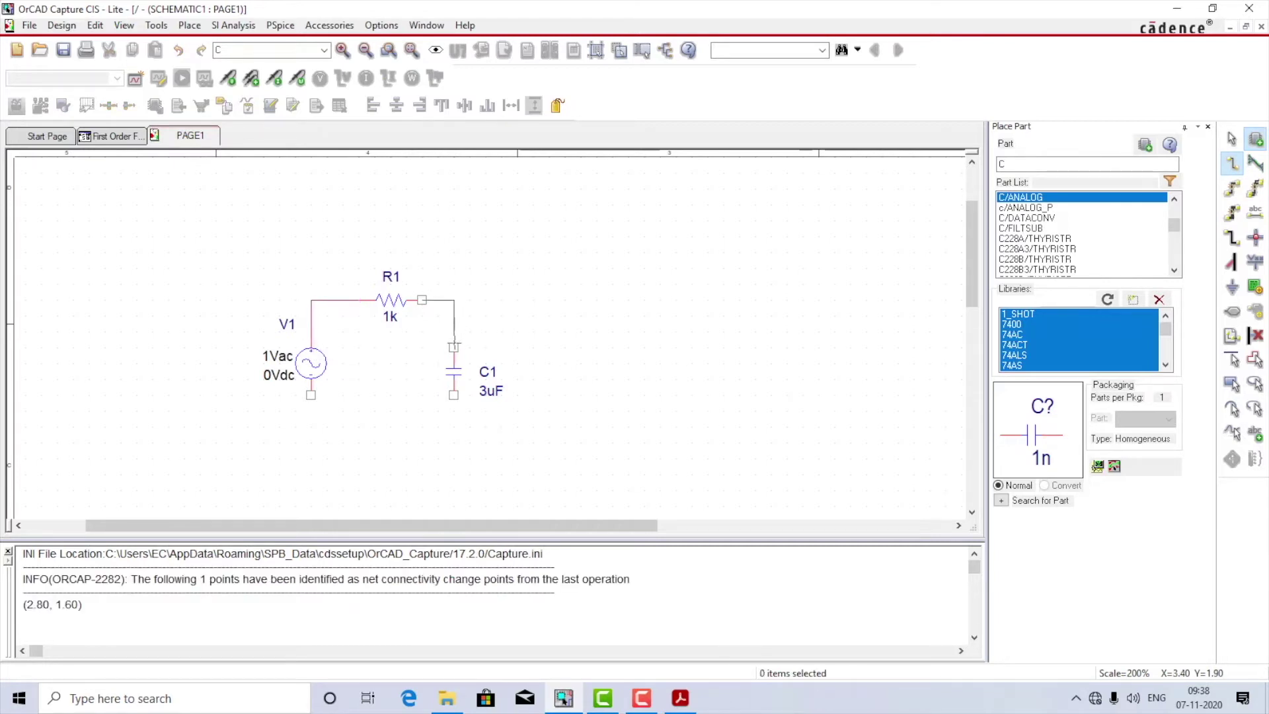
{"action": "left_click", "coordinate": [455, 345]}
{"action": "key", "text": "Escape"}
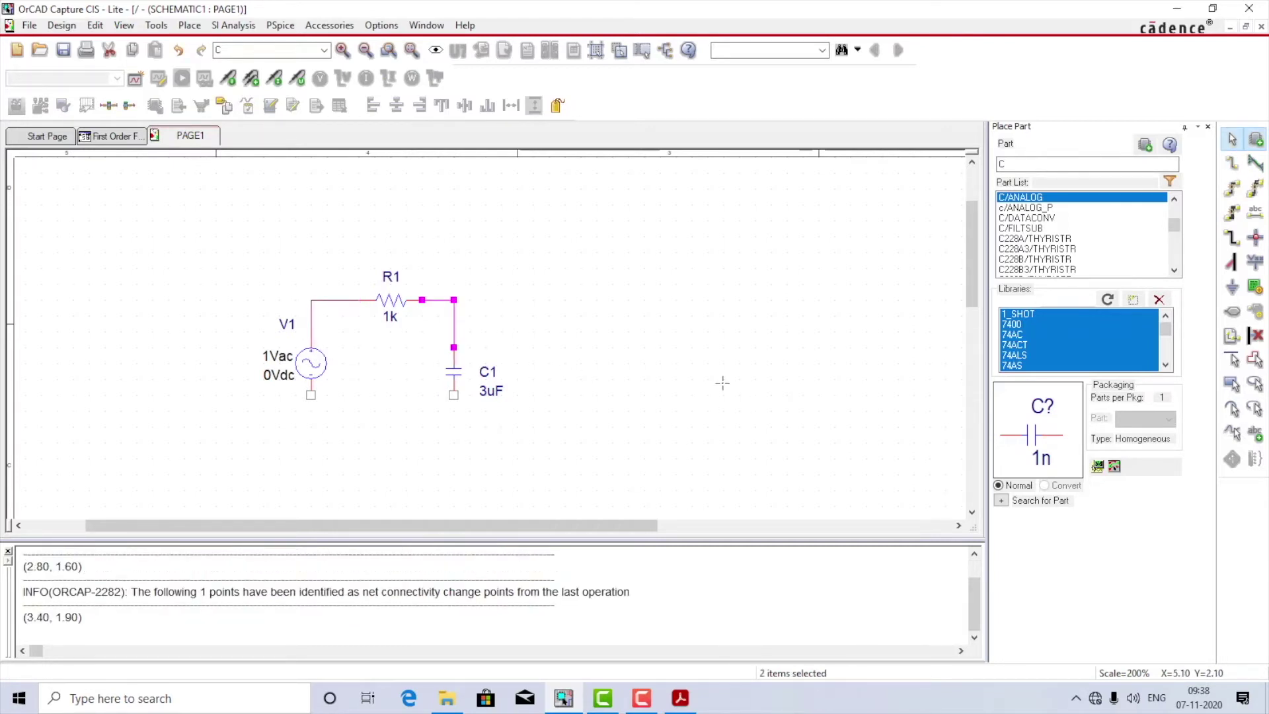
{"action": "left_click", "coordinate": [723, 383]}
Place 0/CAPSYM ground symbols on the lower pins of the AC source and the capacitor
{"action": "left_click", "coordinate": [1233, 290]}
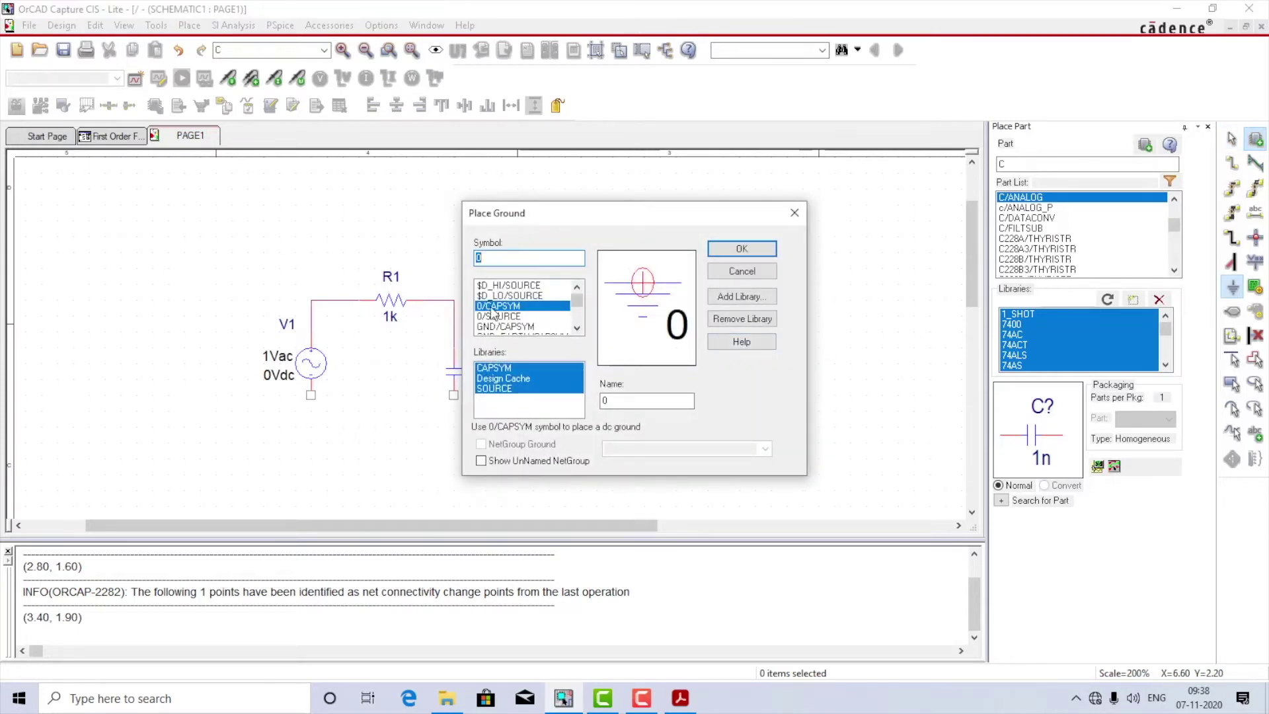
{"action": "double_click", "coordinate": [494, 311]}
{"action": "left_click", "coordinate": [320, 406]}
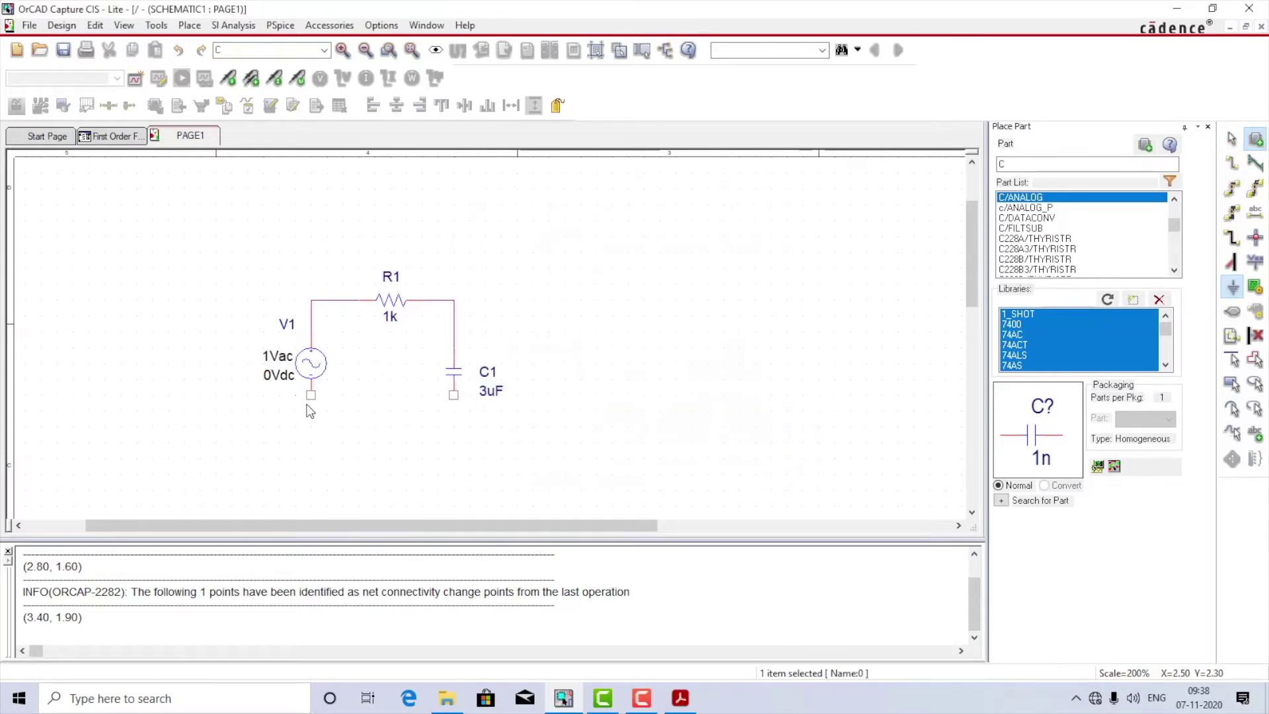
{"action": "left_click", "coordinate": [465, 410]}
{"action": "key", "text": "Escape"}
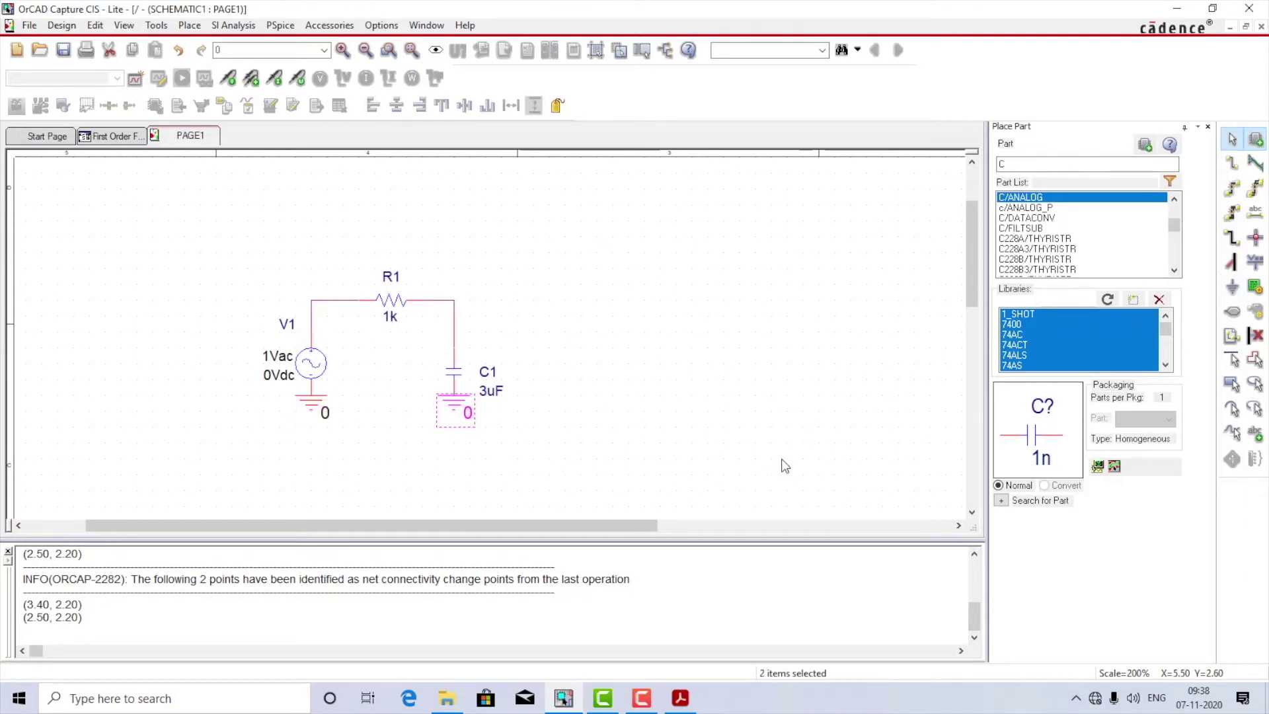
{"action": "left_click", "coordinate": [785, 466]}
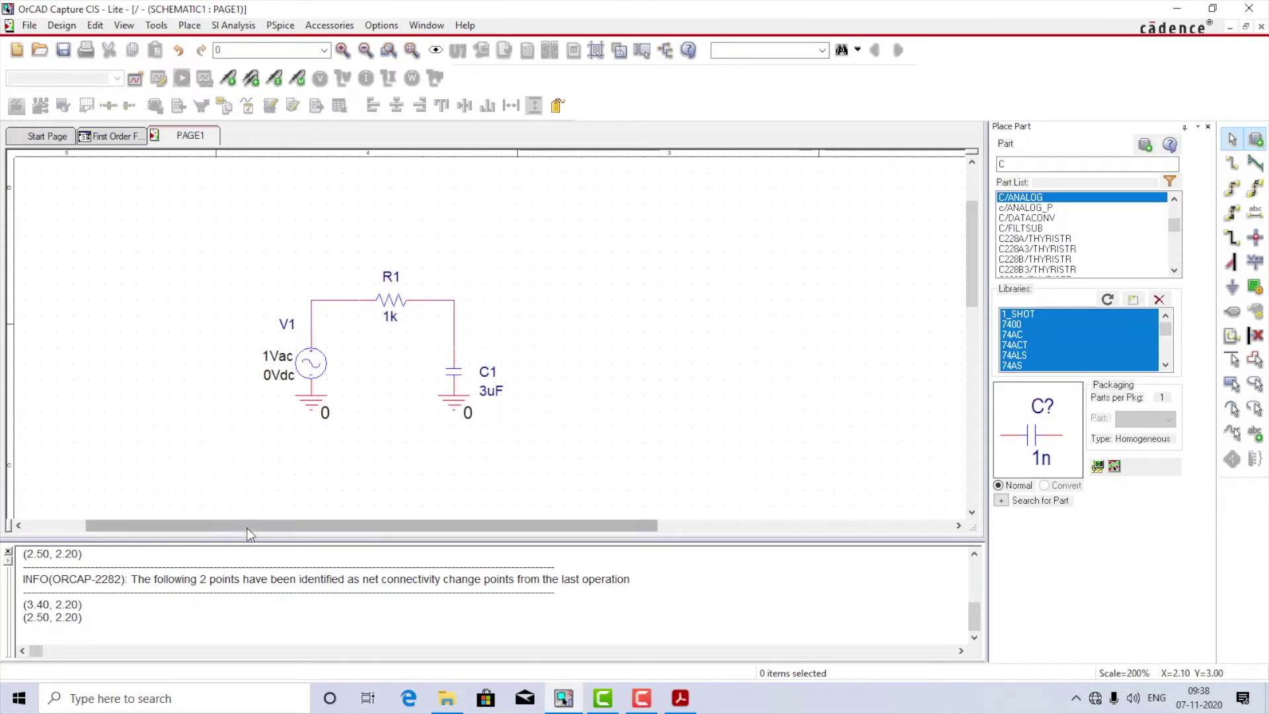
Create a new PSpice simulation profile named "first order simulation"
{"action": "left_click", "coordinate": [278, 25]}
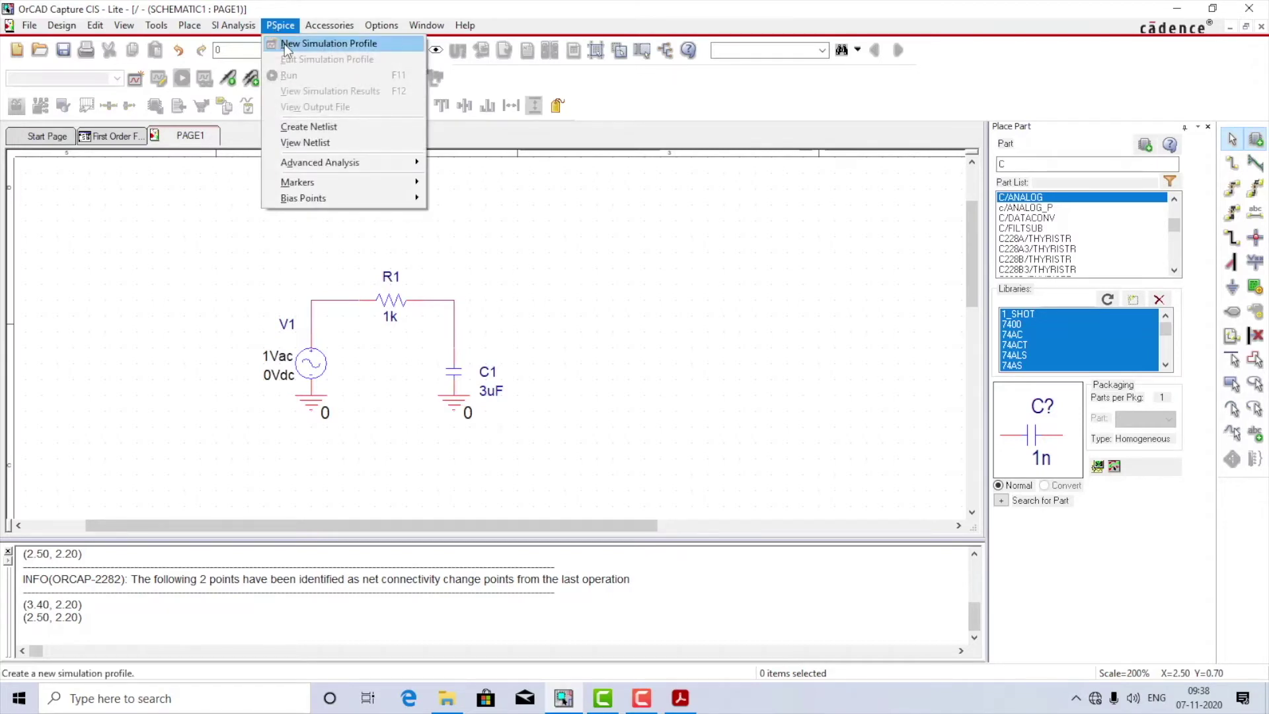
{"action": "left_click", "coordinate": [286, 45]}
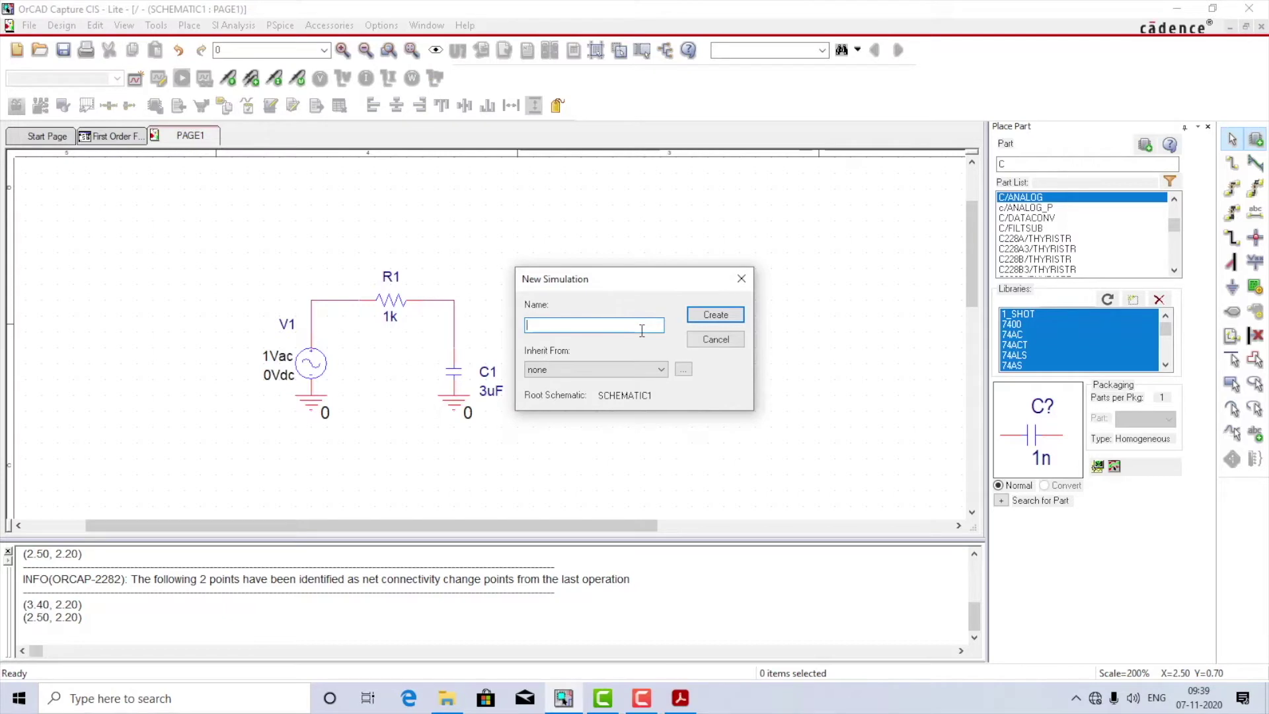
{"action": "type", "text": "first order simulation"}
{"action": "left_click", "coordinate": [719, 315]}
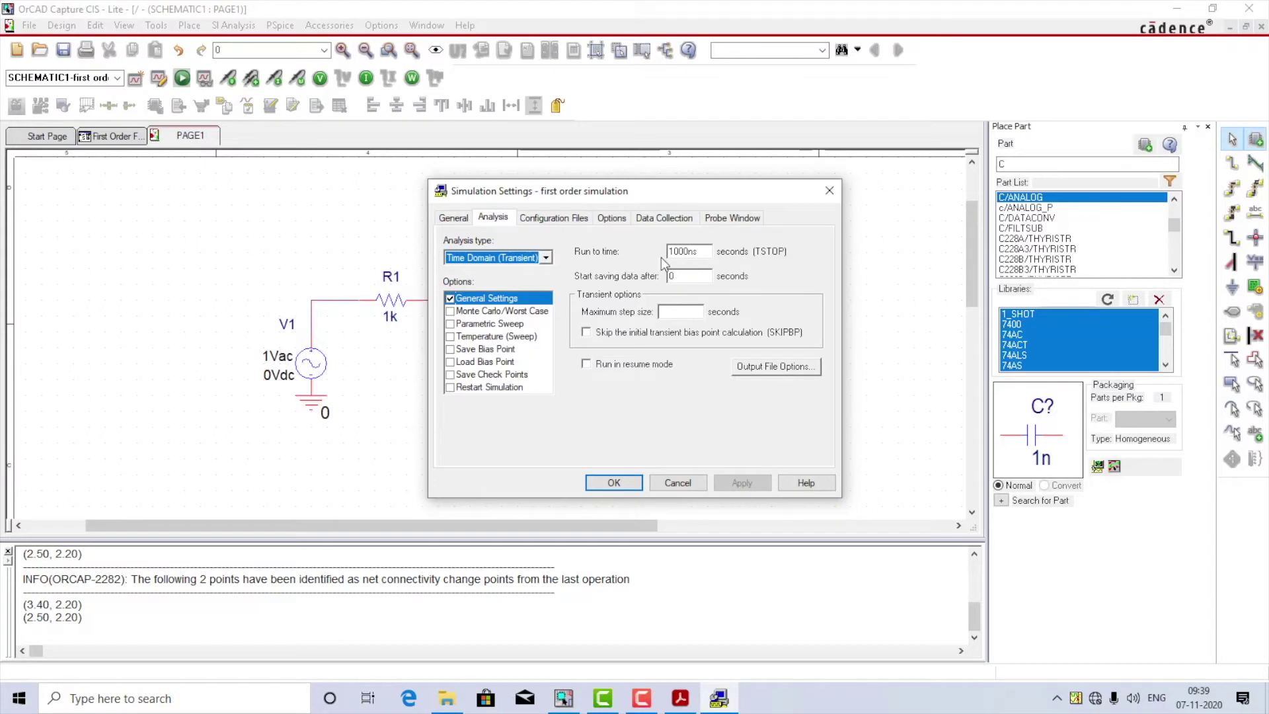
Set the analysis type to AC Sweep/Noise with a logarithmic sweep by decade
{"action": "left_click", "coordinate": [546, 258]}
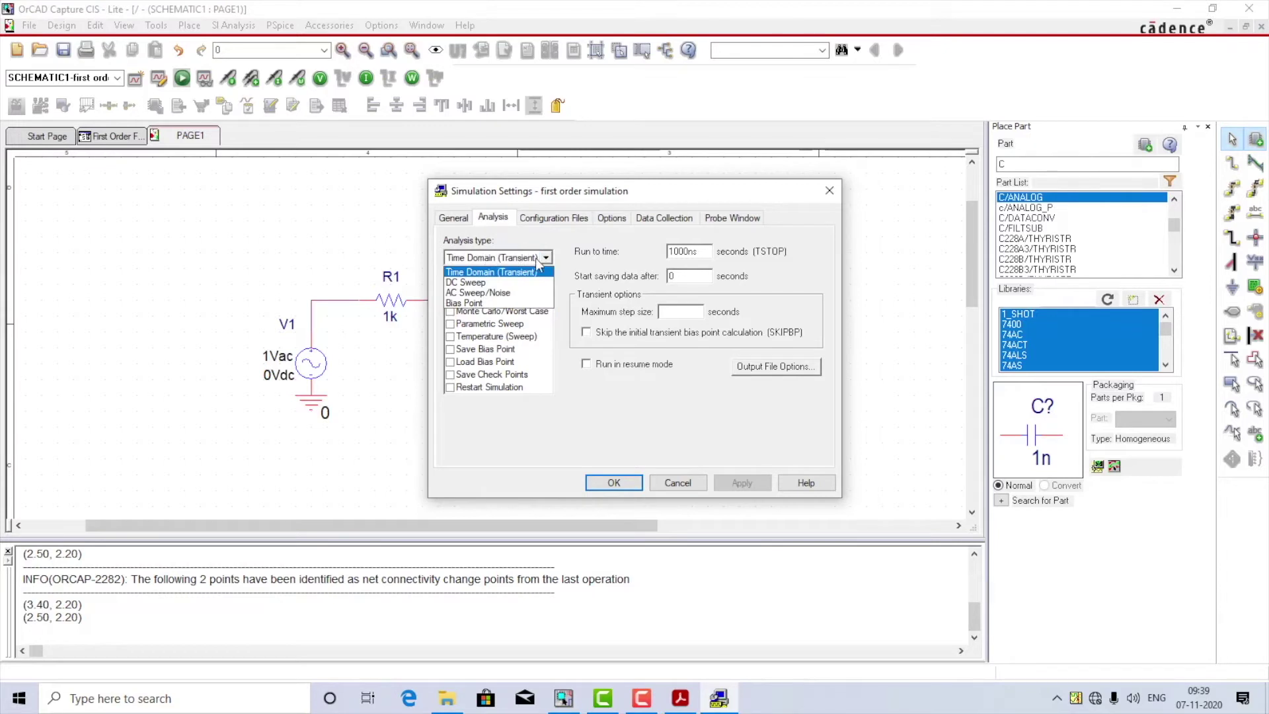
{"action": "left_click", "coordinate": [522, 298]}
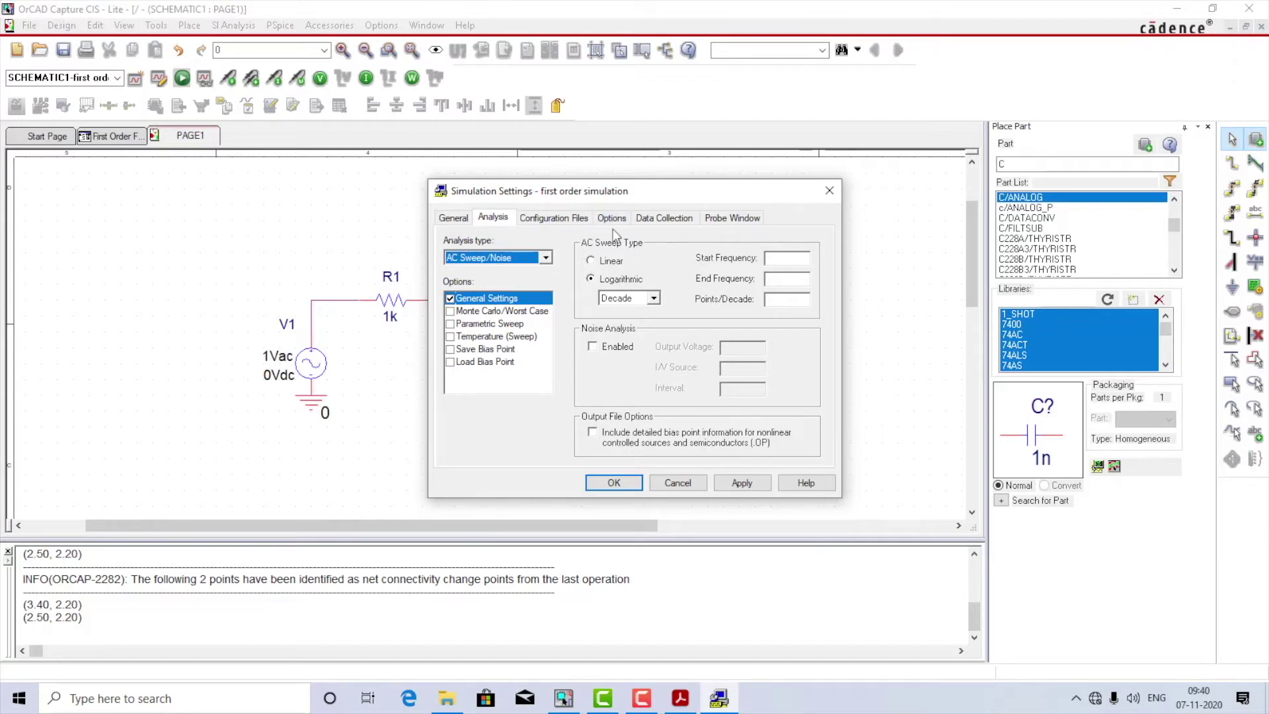
{"action": "left_click", "coordinate": [631, 298]}
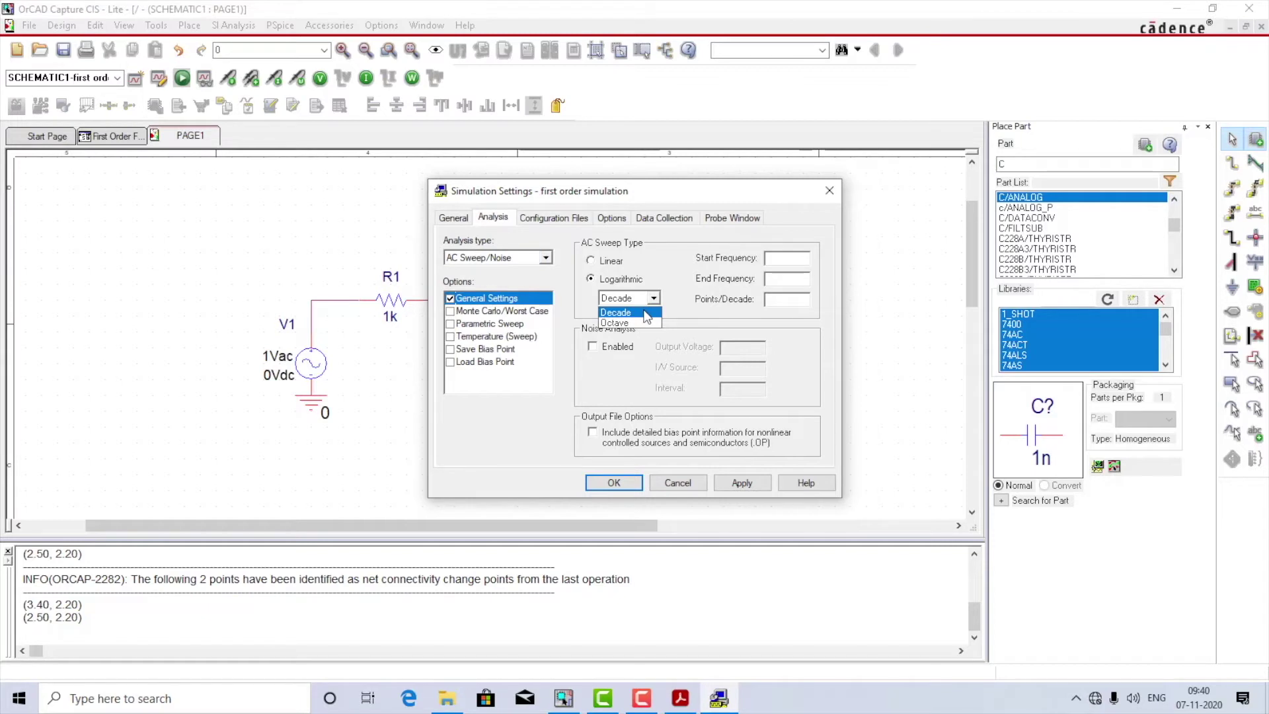
{"action": "left_click", "coordinate": [645, 313]}
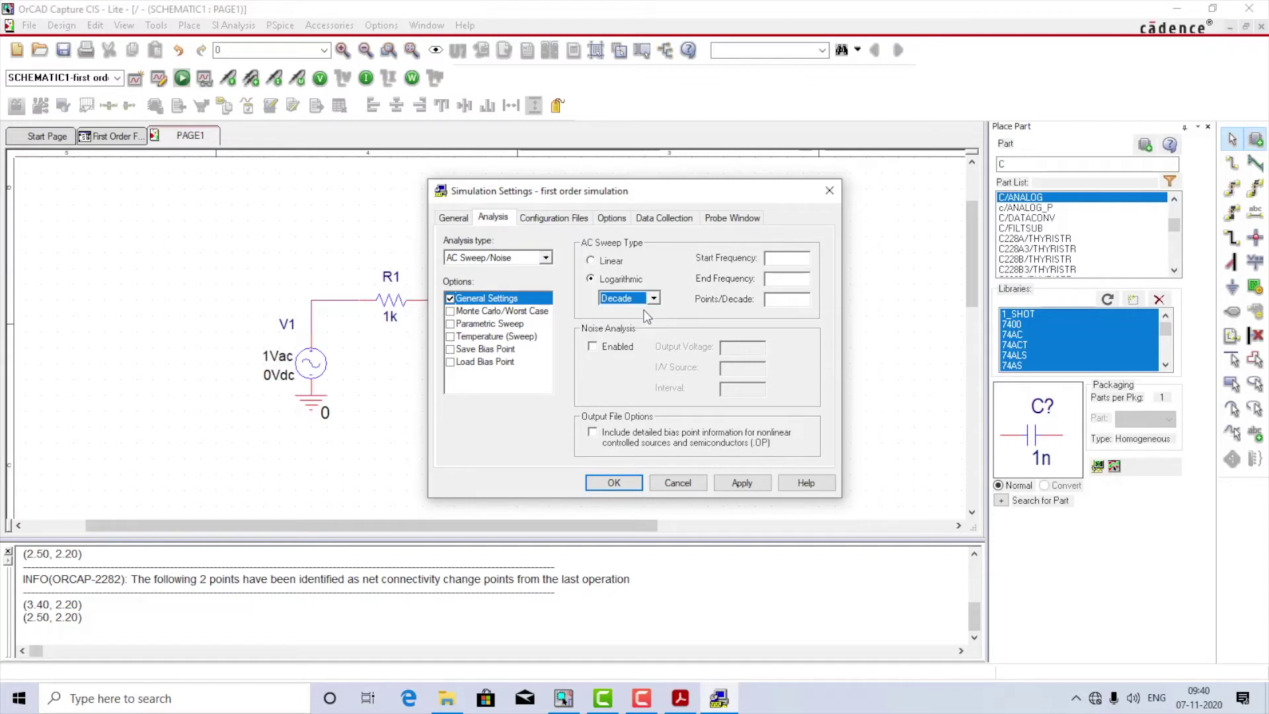
Set the AC sweep's start frequency to 1, end frequency to 10k and points per decade to 1000
{"action": "left_click", "coordinate": [791, 260]}
{"action": "type", "text": "1"}
{"action": "type", "text": "10k"}
{"action": "type", "text": "100"}
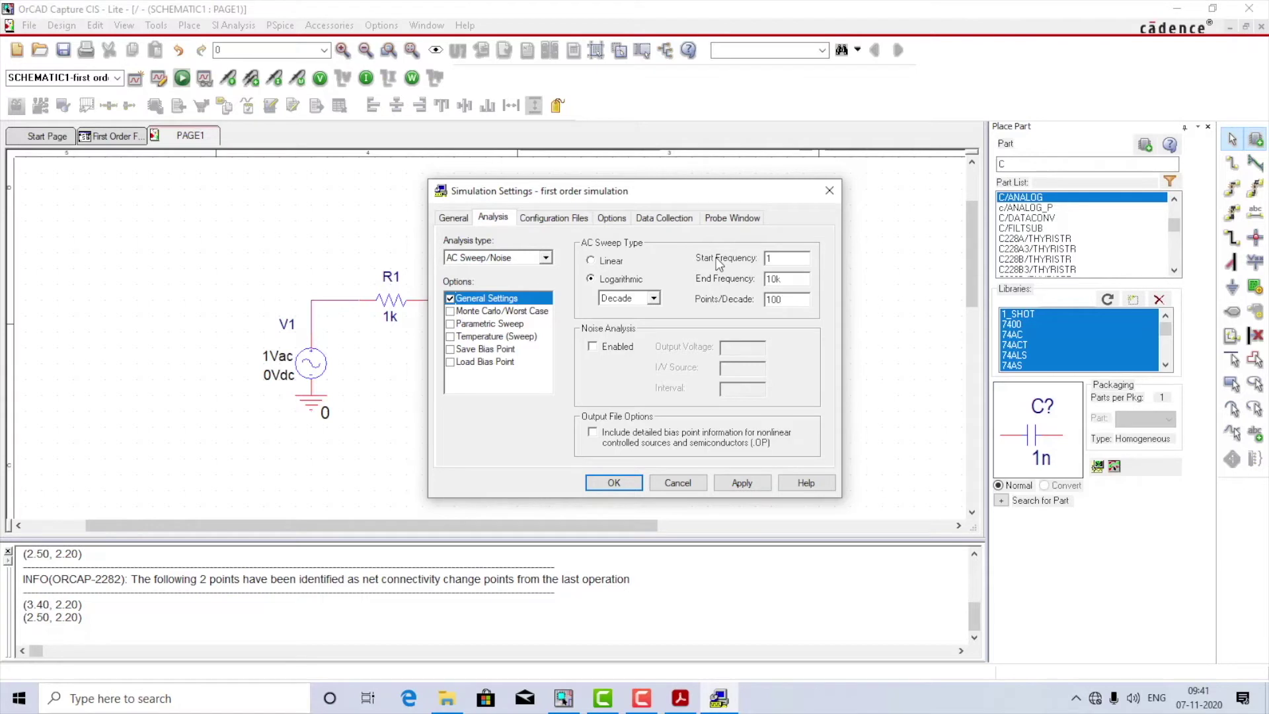
{"action": "type", "text": "0"}
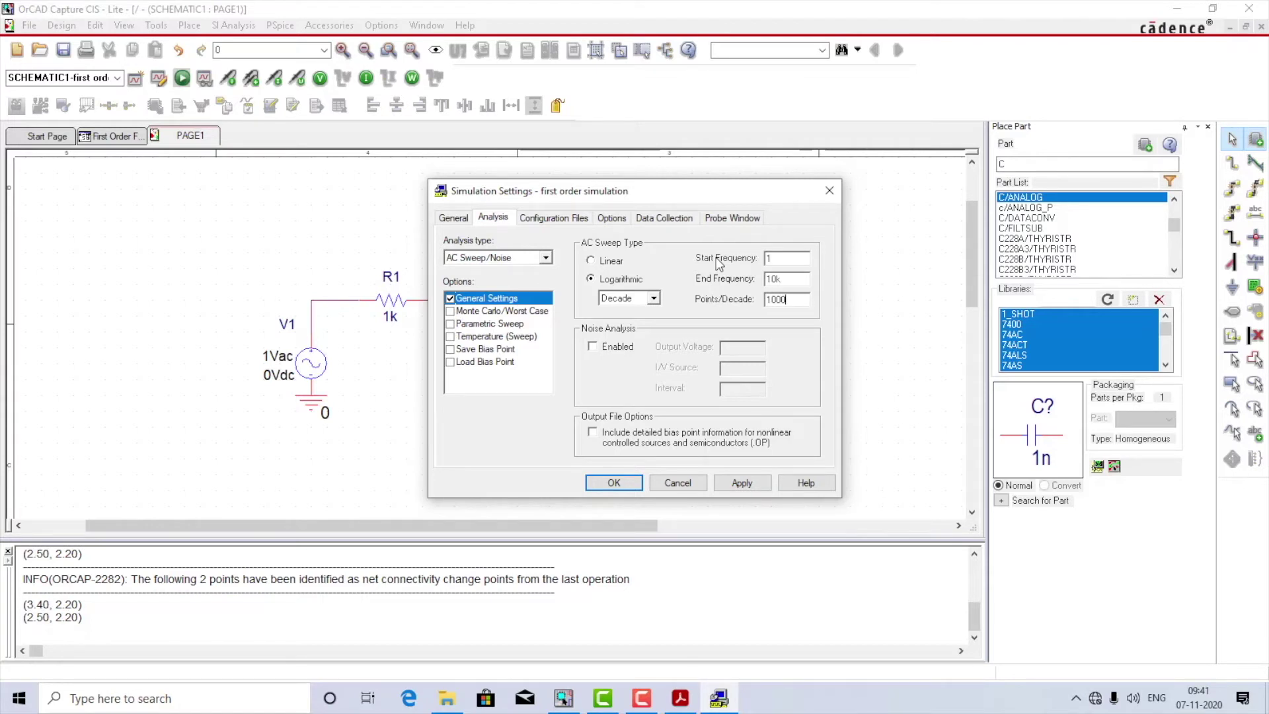
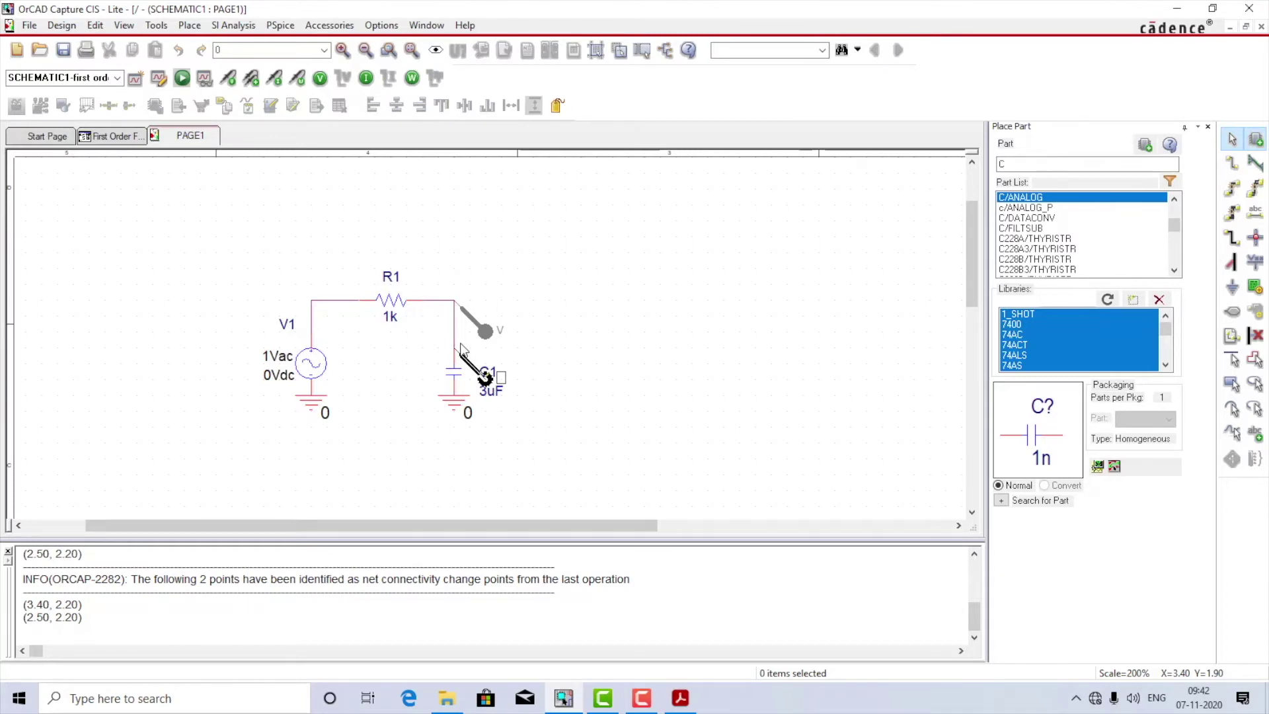
Place a voltage level marker at the node between R1 and C1, run the simulation and show the plot in PSpice A/D
{"action": "left_click", "coordinate": [461, 296]}
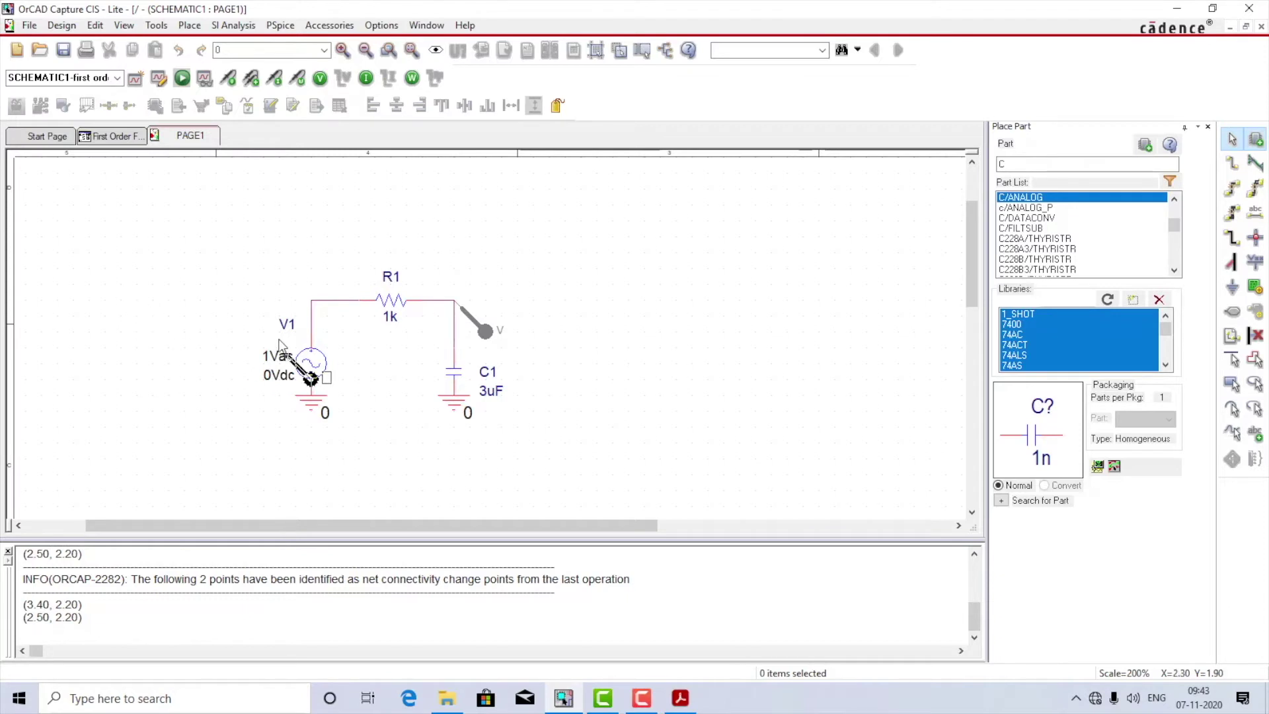
{"action": "key", "text": "Escape"}
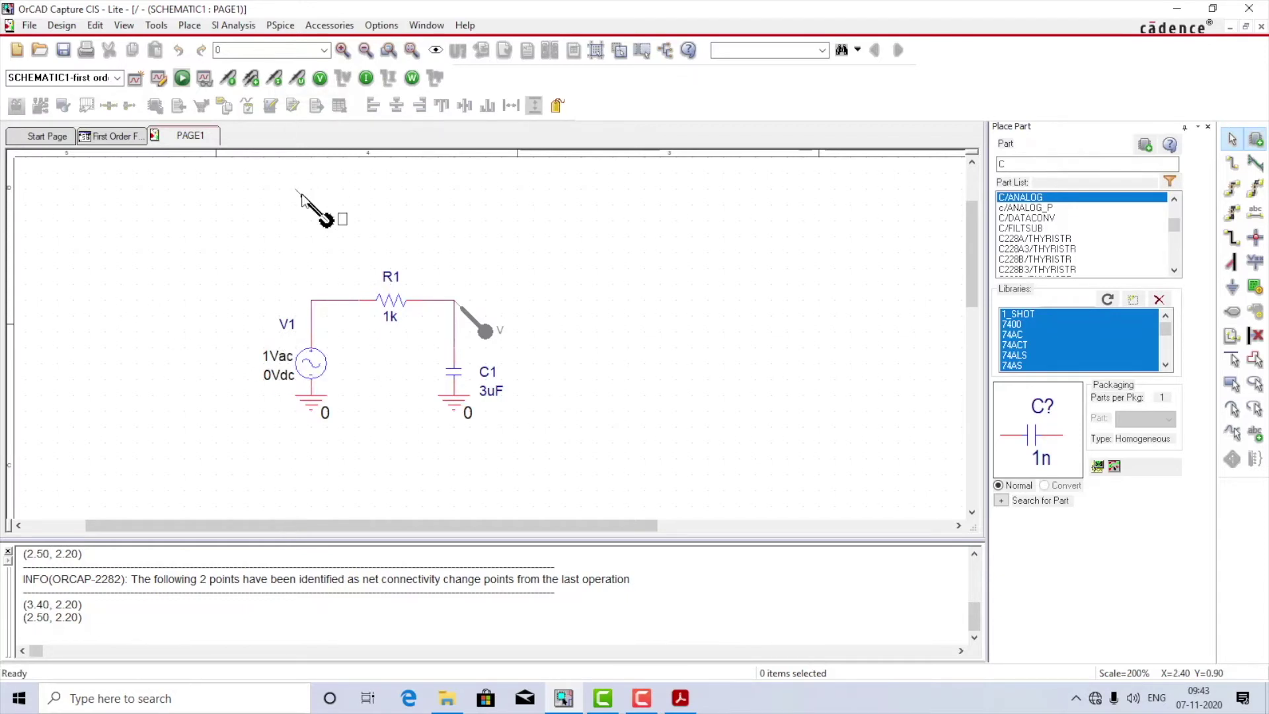
{"action": "left_click", "coordinate": [181, 78]}
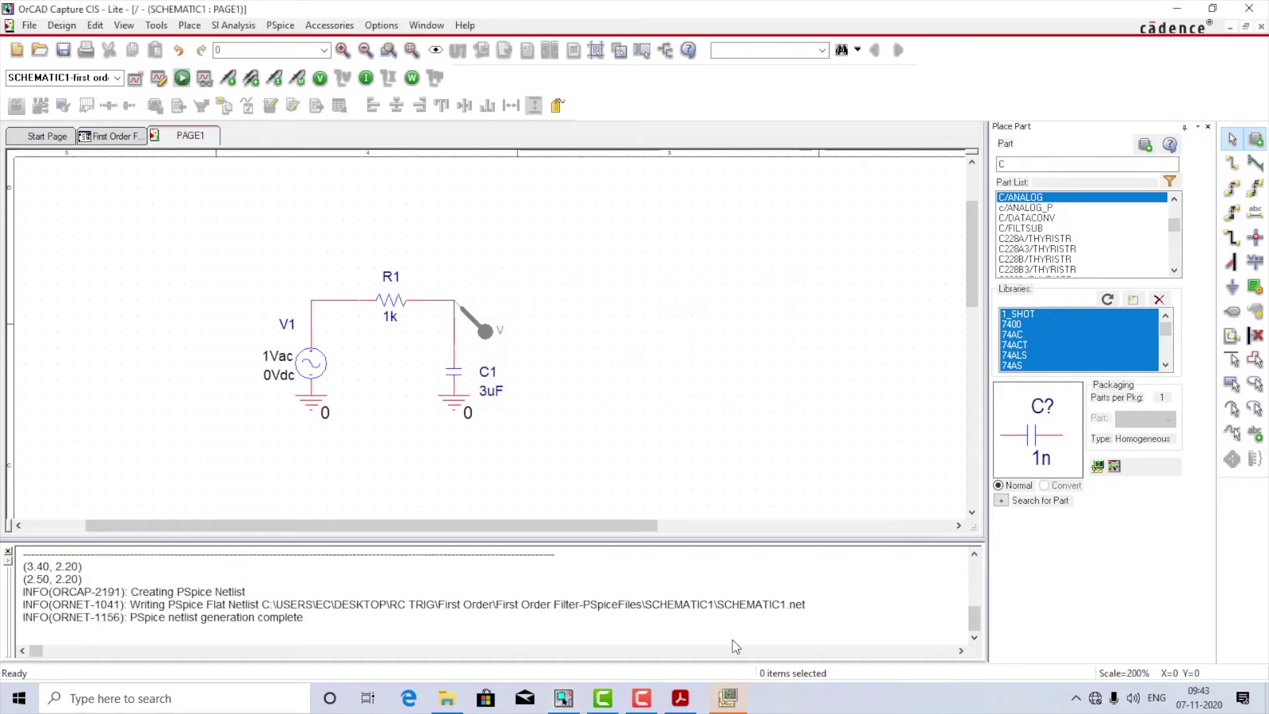
{"action": "left_click", "coordinate": [720, 699]}
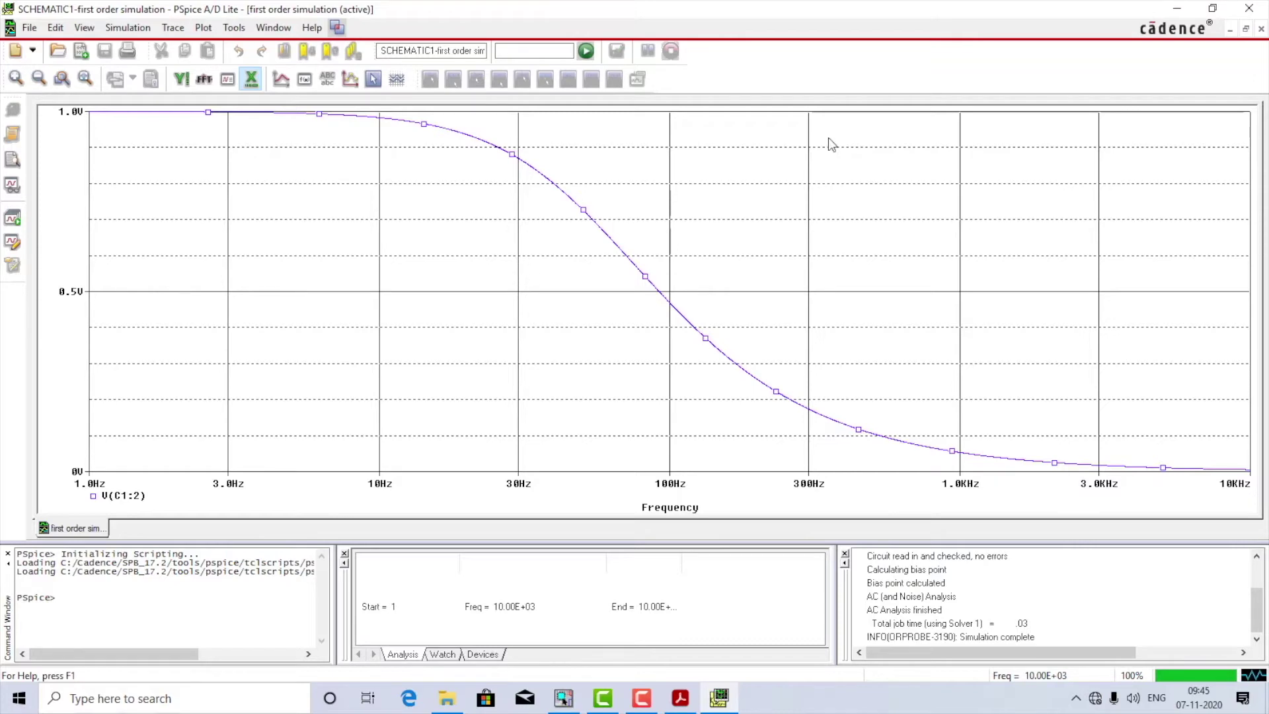
In the OrCAD Capture schematic, replace the voltage marker at the R1–C1 node with a dB Magnitude of Voltage marker and rerun the simulation
{"action": "left_click", "coordinate": [1178, 10]}
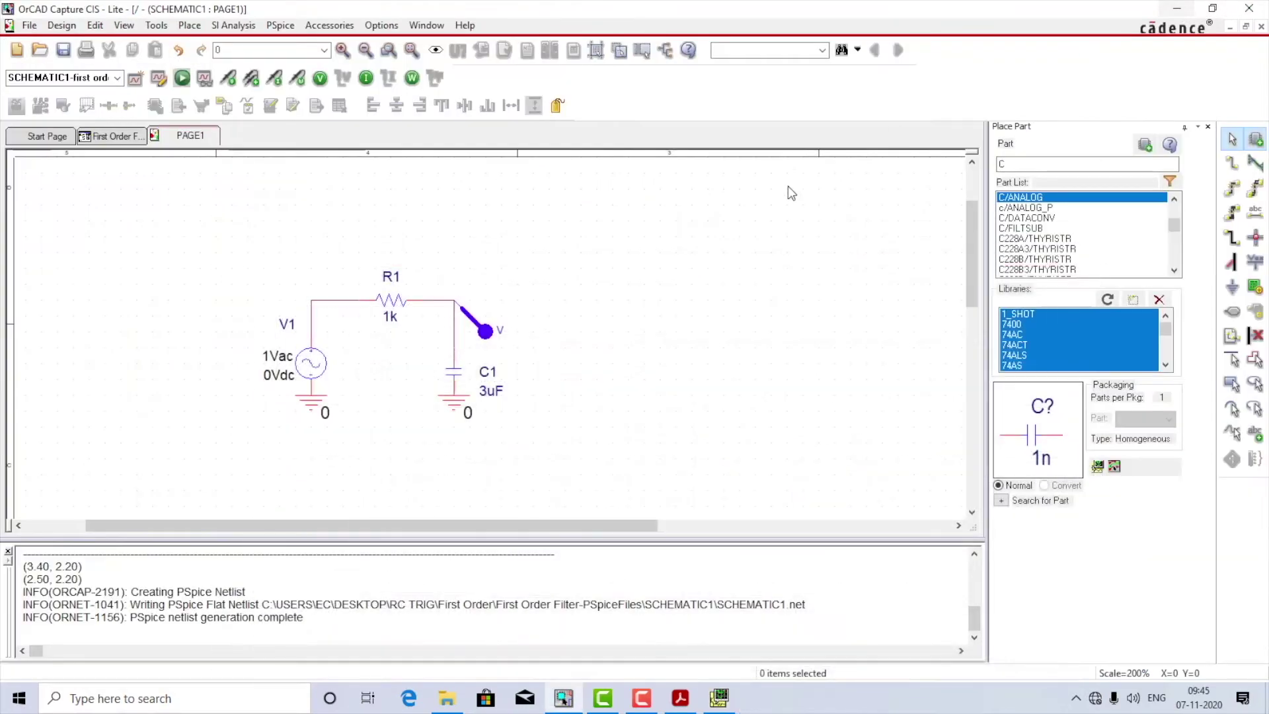
{"action": "left_click", "coordinate": [486, 330]}
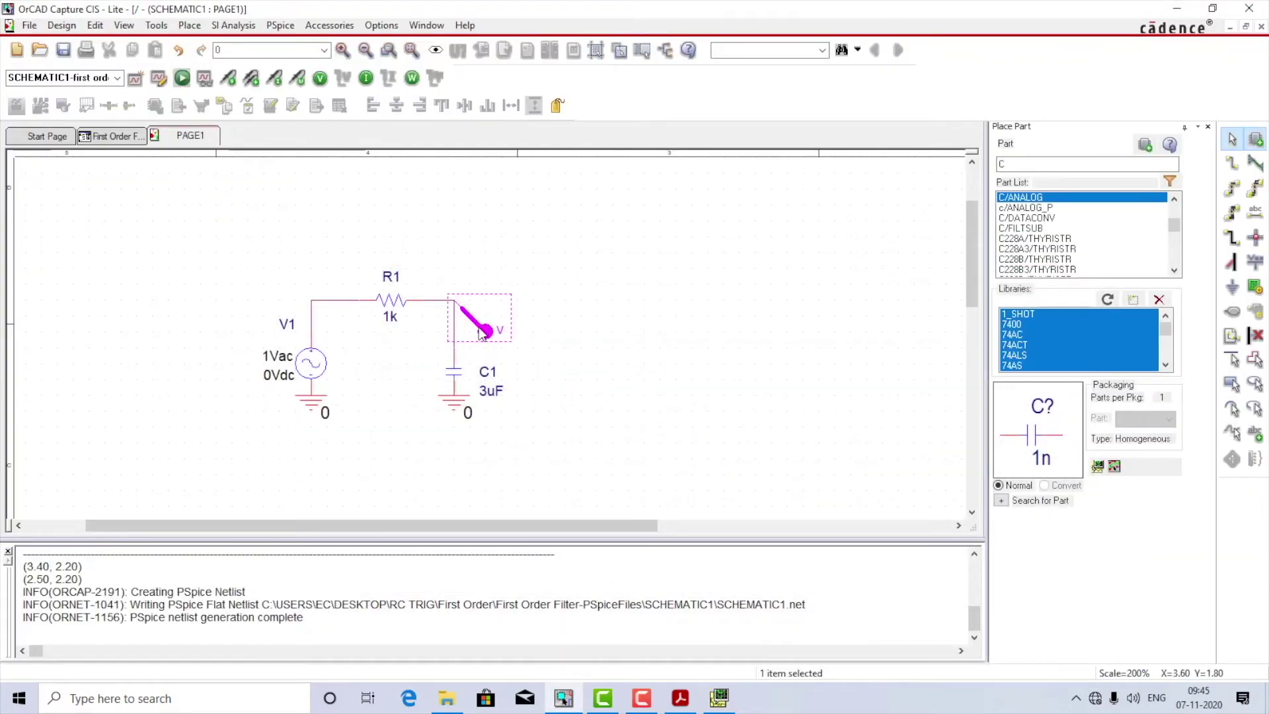
{"action": "key", "text": "Delete"}
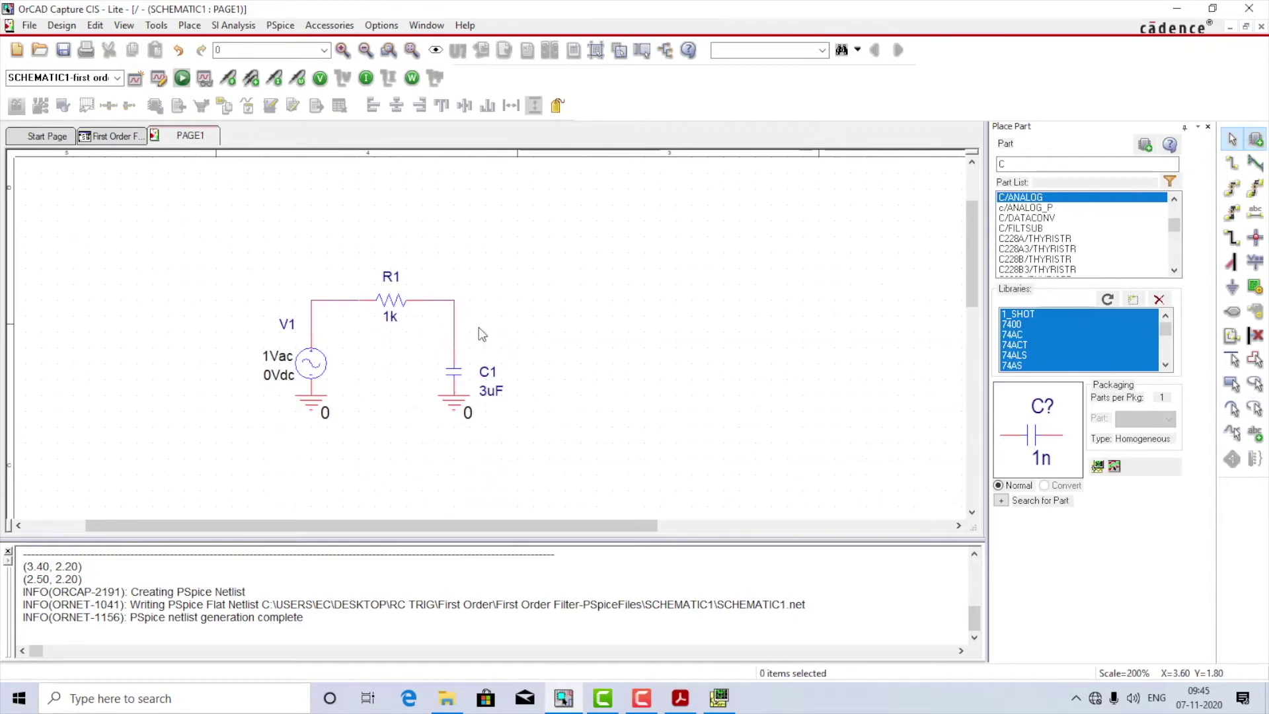
{"action": "left_click", "coordinate": [280, 26]}
{"action": "mouse_move", "coordinate": [351, 188]}
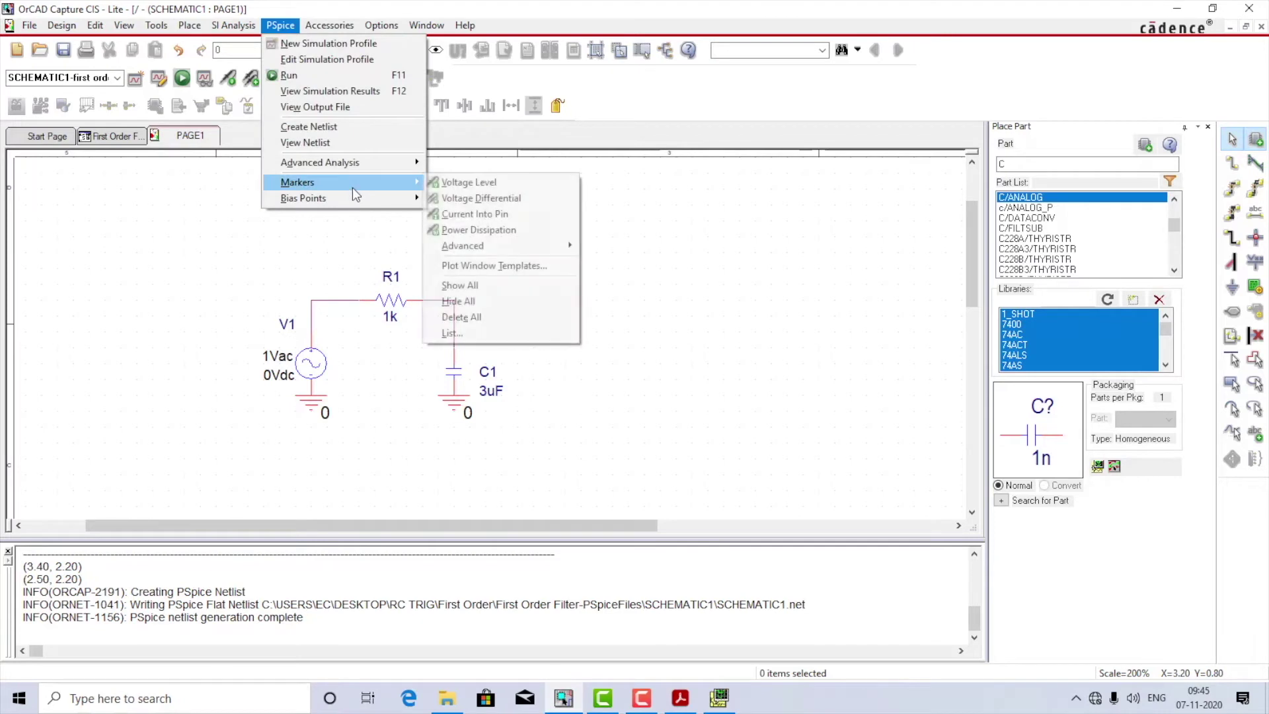
{"action": "mouse_move", "coordinate": [506, 246]}
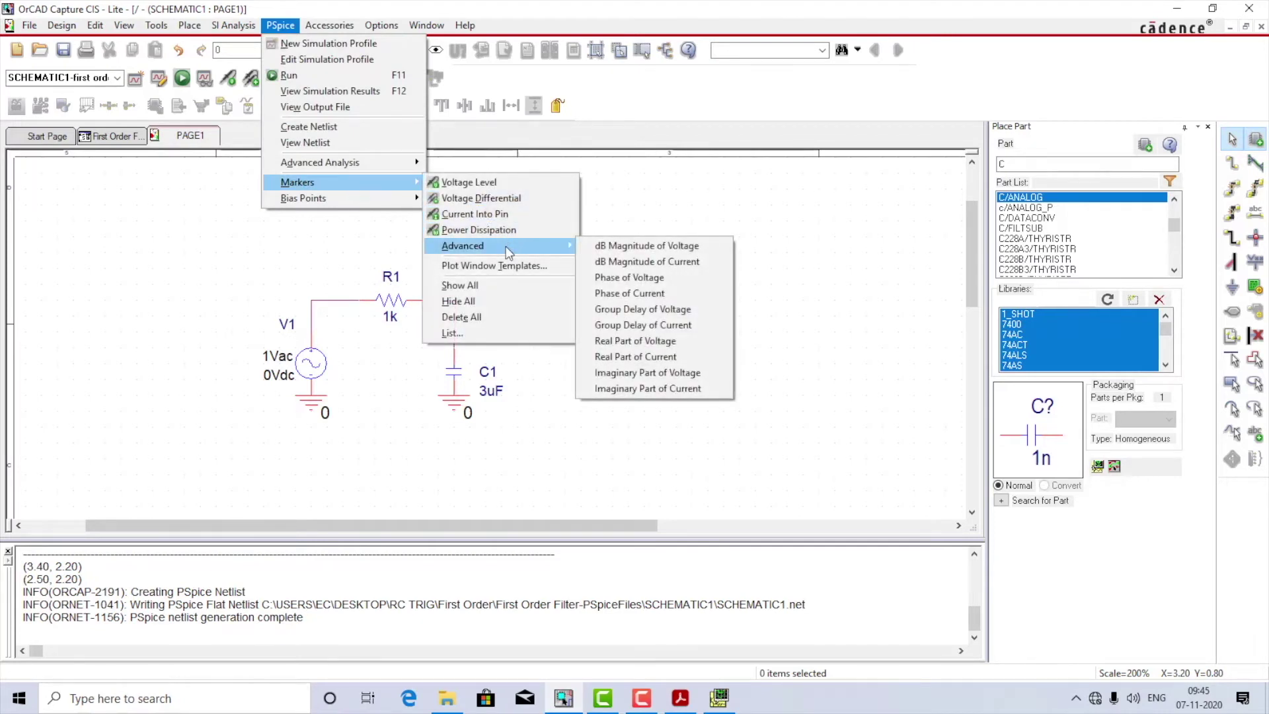
{"action": "left_click", "coordinate": [669, 247]}
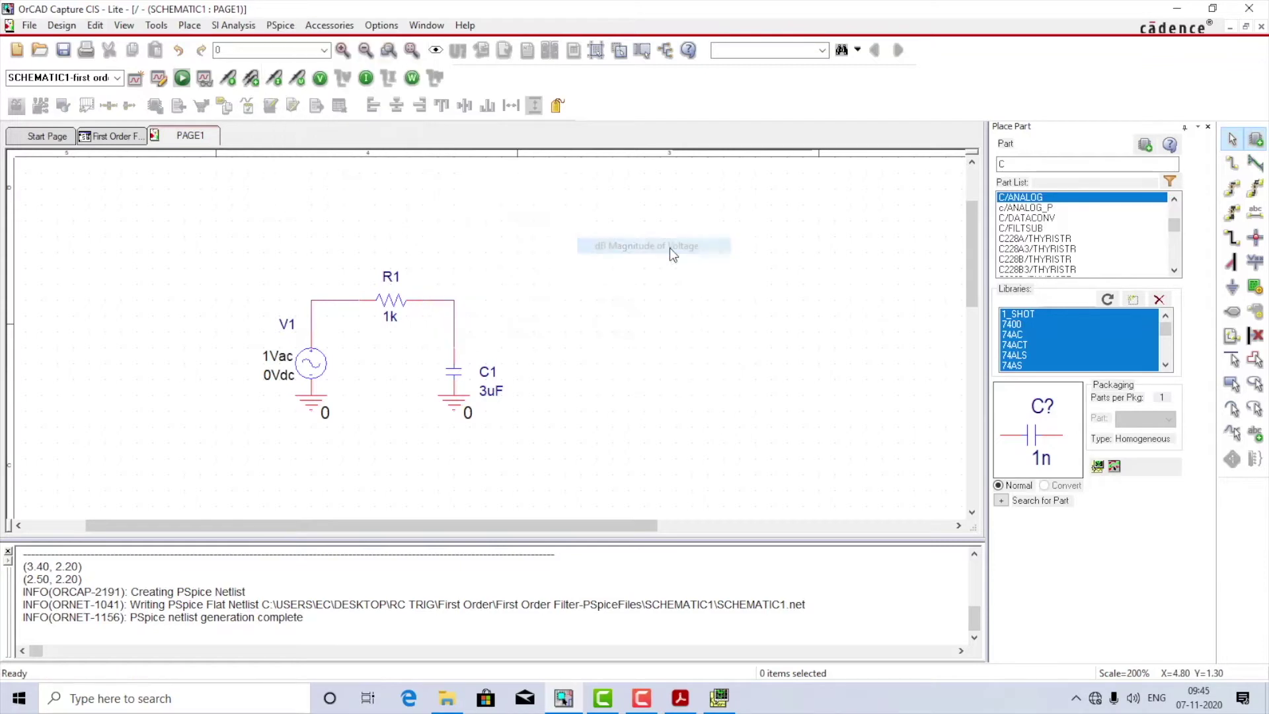
{"action": "left_click", "coordinate": [454, 304]}
{"action": "key", "text": "Escape"}
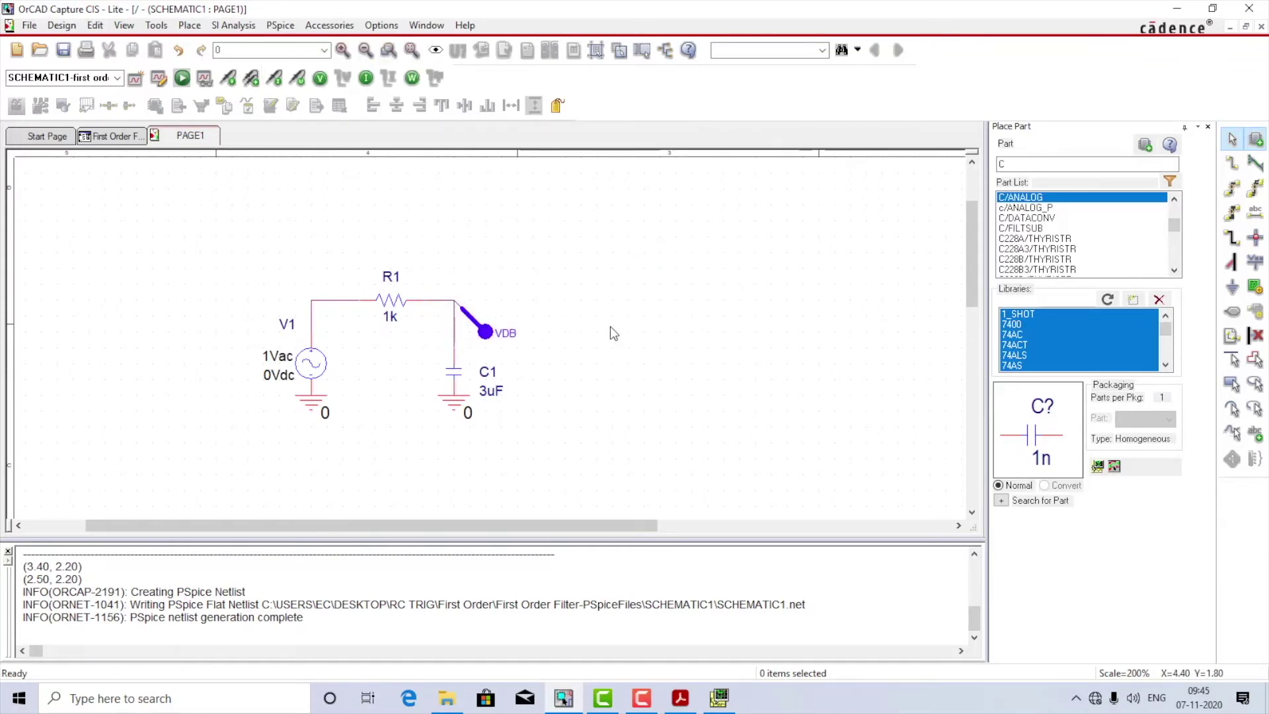
{"action": "left_click", "coordinate": [182, 78]}
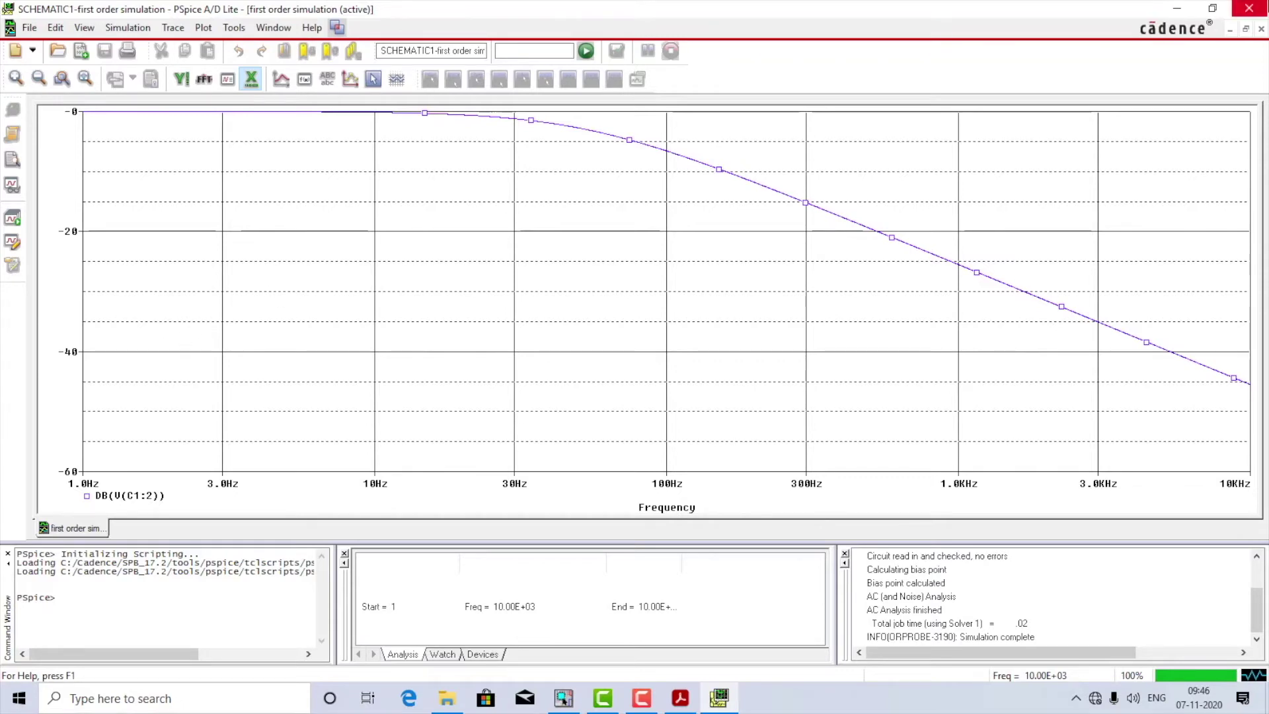
Close the dB plot, replace the VDB marker at the R1–C1 node with a plain voltage marker and rerun the simulation
{"action": "left_click", "coordinate": [1249, 8]}
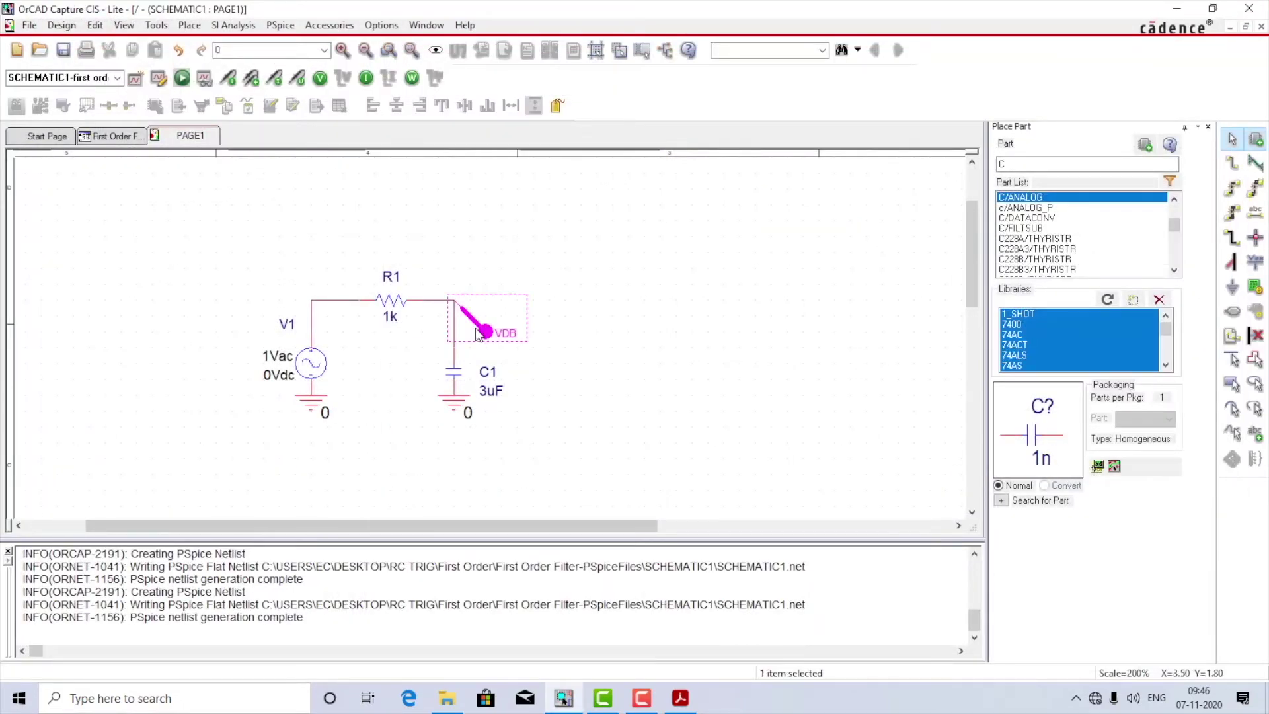
{"action": "key", "text": "Delete"}
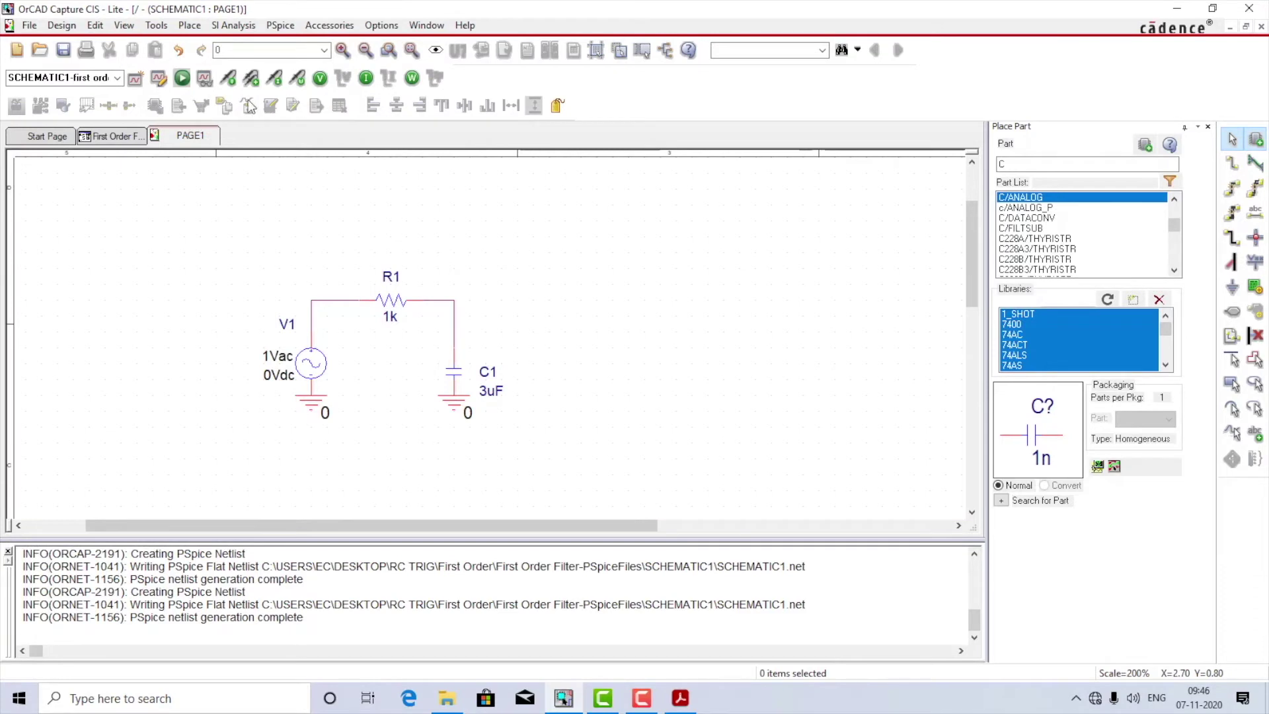
{"action": "left_click", "coordinate": [228, 77]}
{"action": "left_click", "coordinate": [456, 305]}
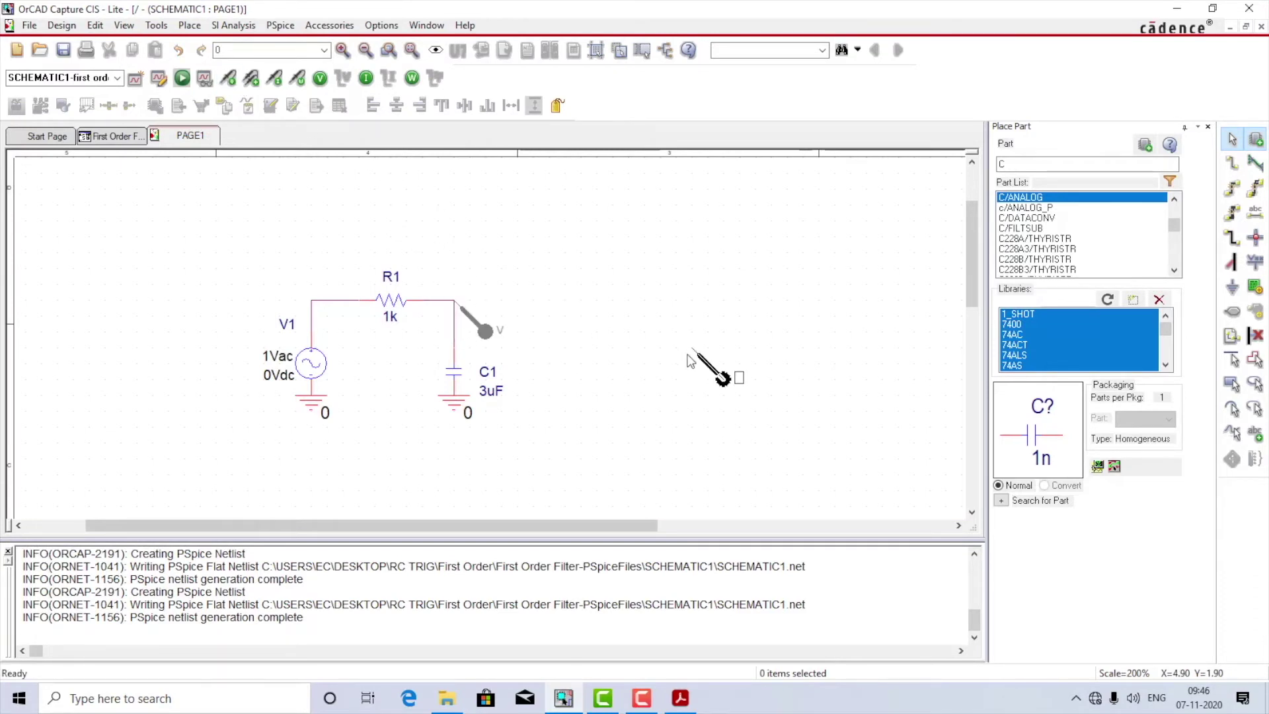
{"action": "left_click", "coordinate": [182, 77]}
{"action": "left_click", "coordinate": [718, 699]}
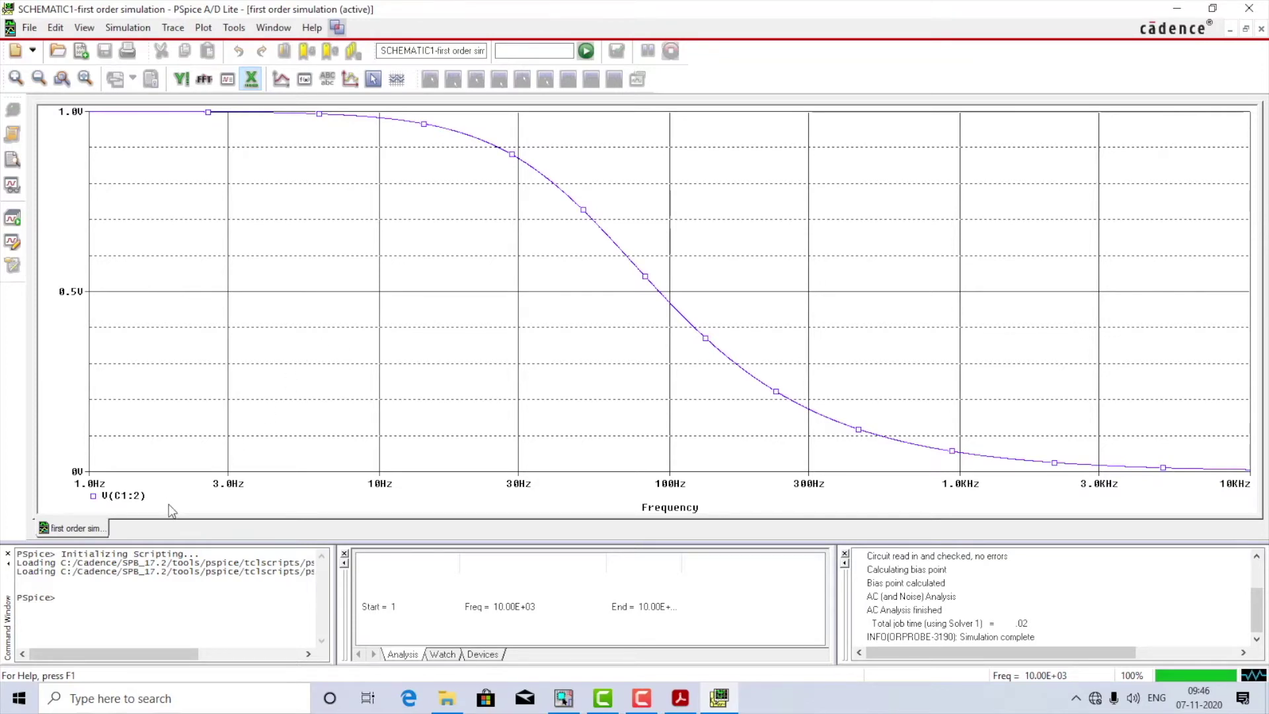
Modify the V(C1:2) trace expression to DB(V(C1:2)) to plot the output magnitude in decibels
{"action": "double_click", "coordinate": [124, 497]}
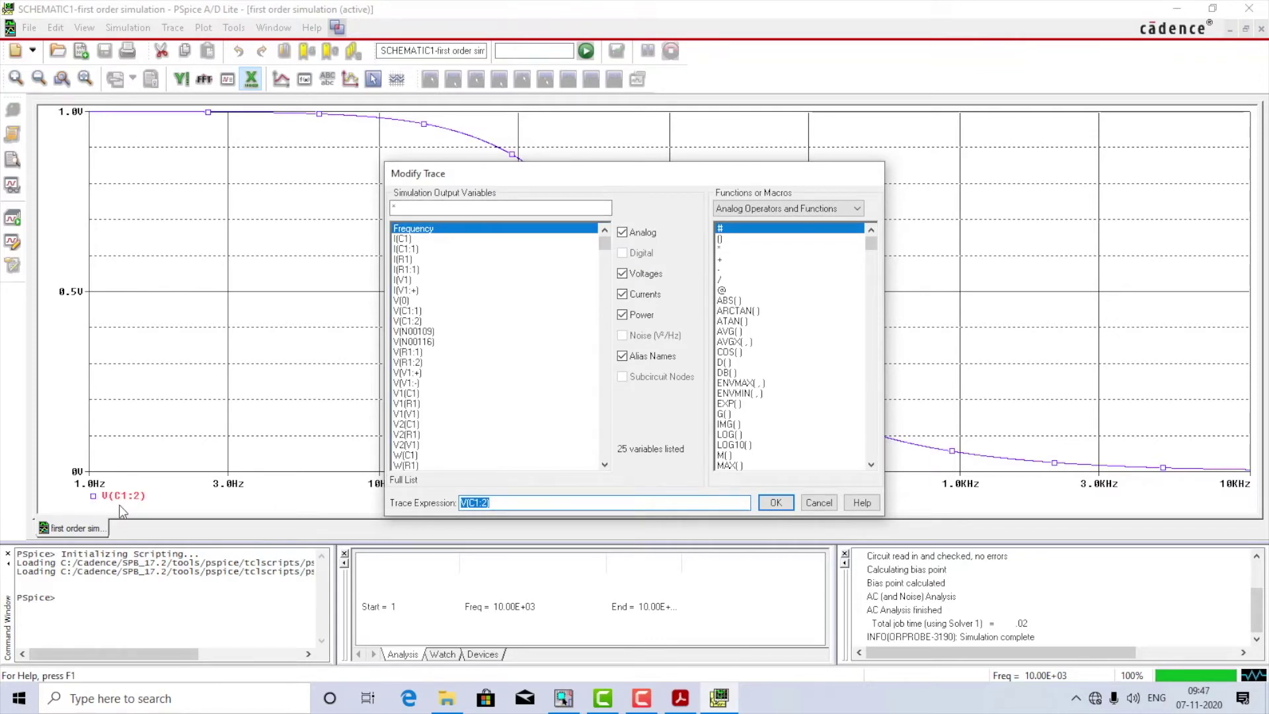
{"action": "left_click", "coordinate": [540, 568]}
{"action": "type", "text": "DB("}
{"action": "key", "text": "End"}
{"action": "left_click", "coordinate": [774, 503]}
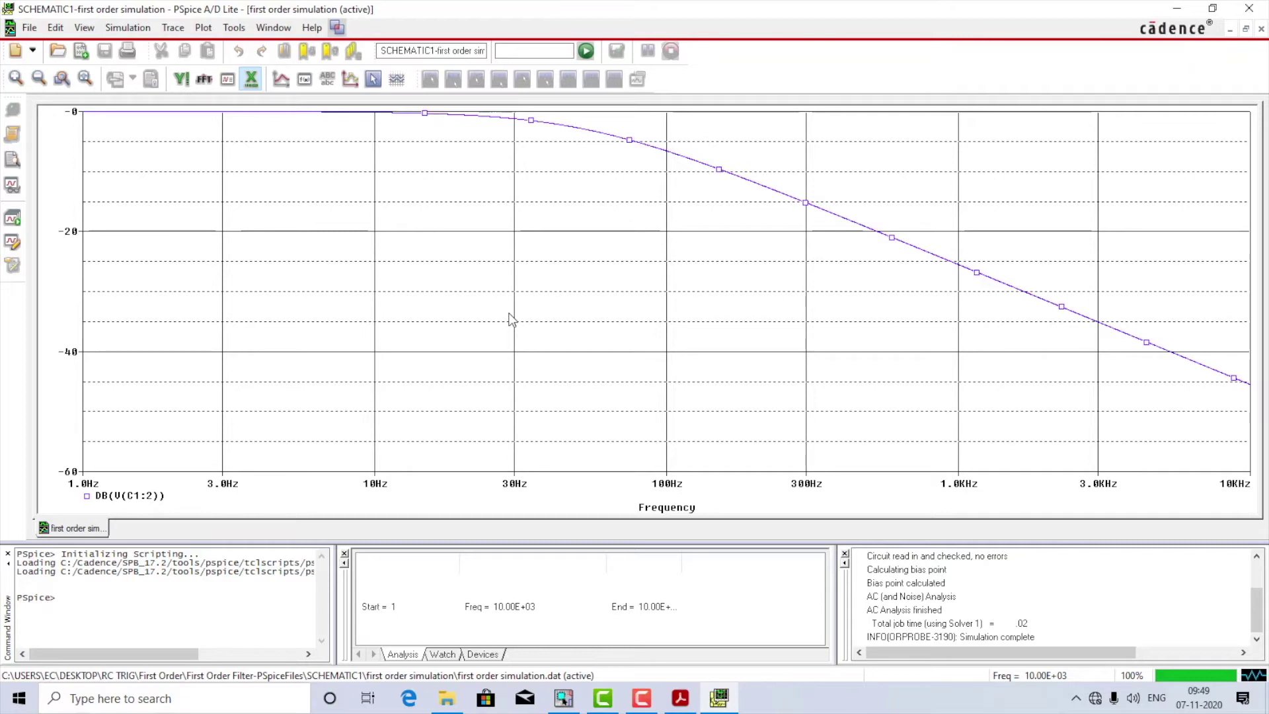
Add a second plot to the results window and add the phase trace P(V(C1:2)) to it
{"action": "left_click", "coordinate": [203, 28]}
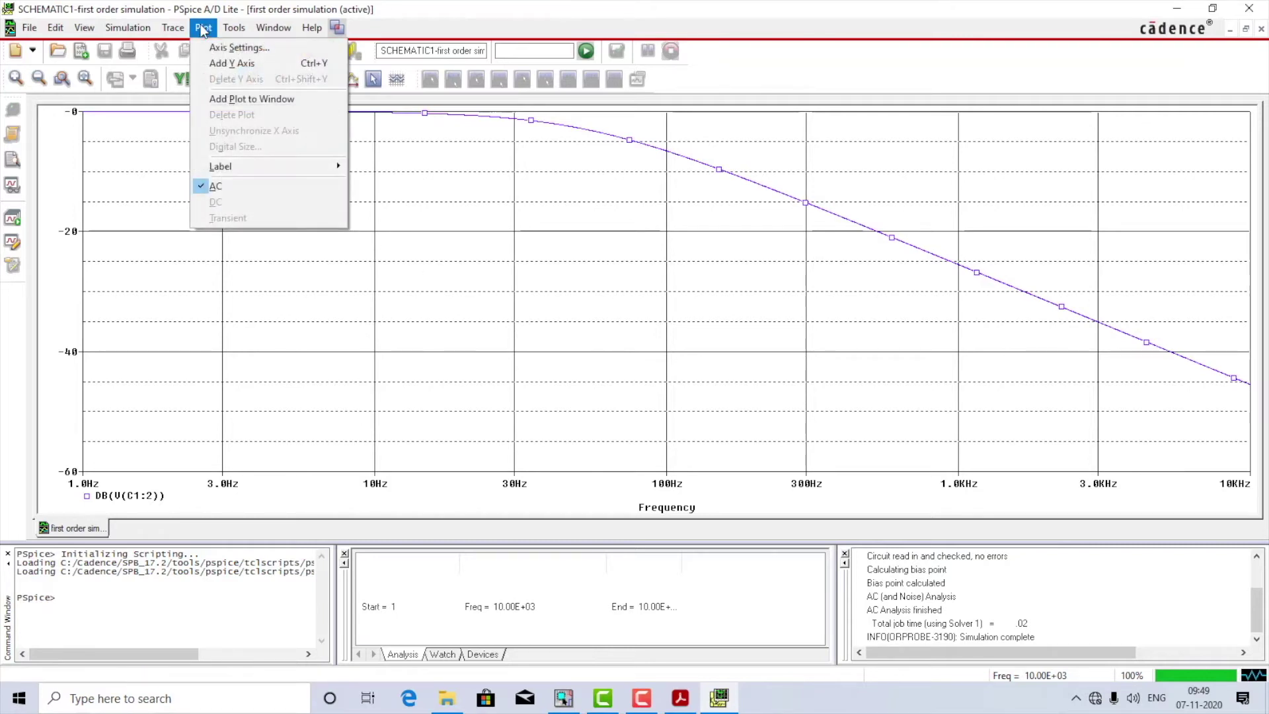
{"action": "left_click", "coordinate": [234, 99]}
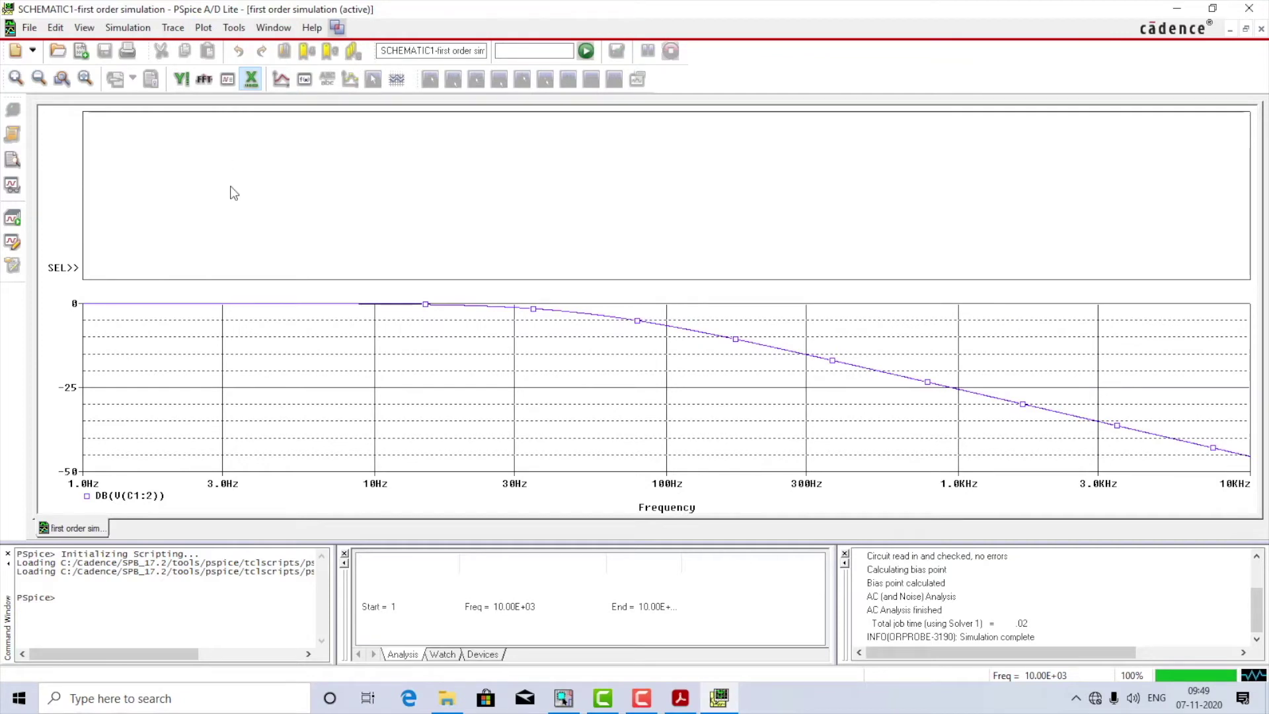
{"action": "left_click", "coordinate": [173, 27]}
{"action": "left_click", "coordinate": [183, 43]}
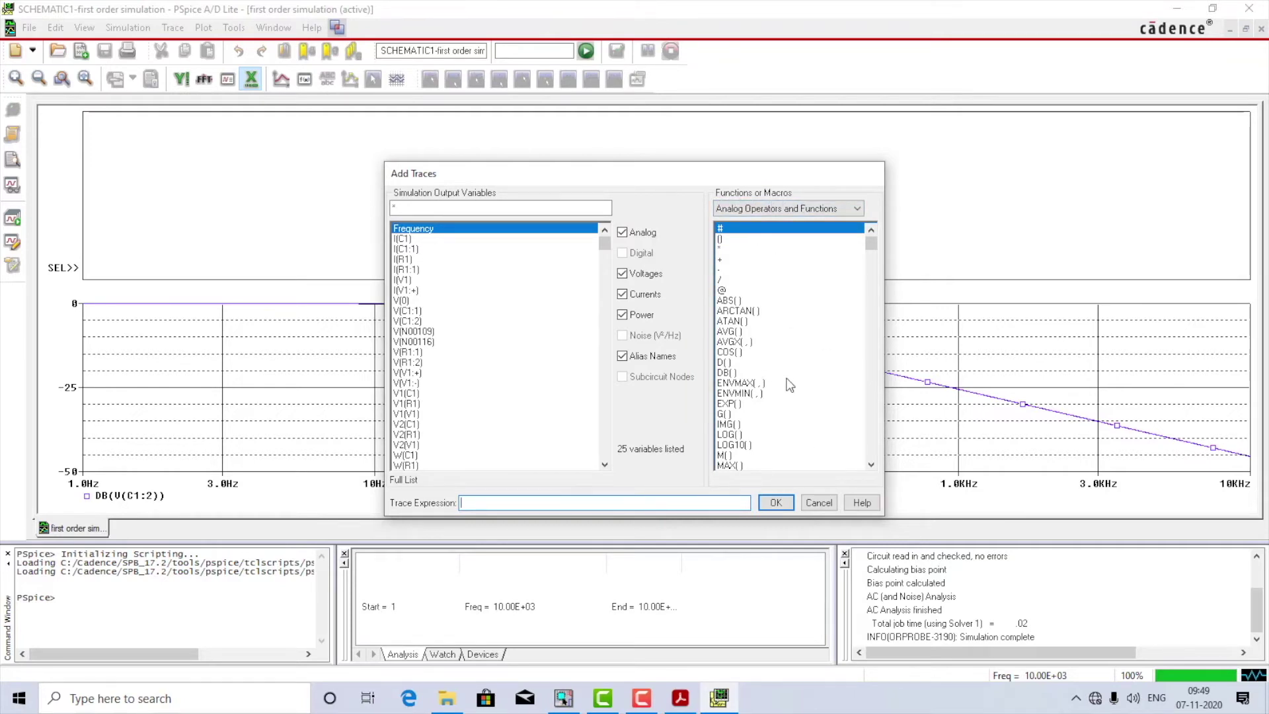
{"action": "scroll", "coordinate": [875, 311], "scroll_direction": "down", "scroll_amount": 3}
{"action": "left_click", "coordinate": [727, 383]}
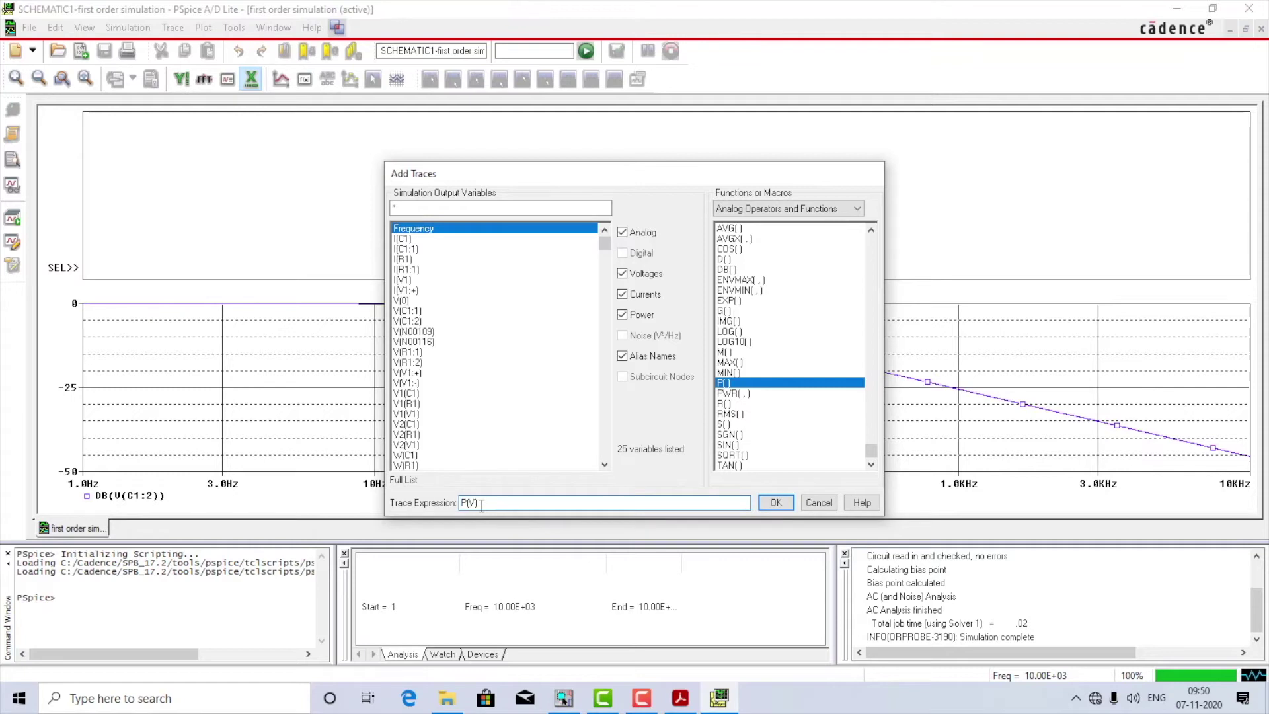
{"action": "type", "text": "C1:2"}
{"action": "left_click", "coordinate": [777, 502]}
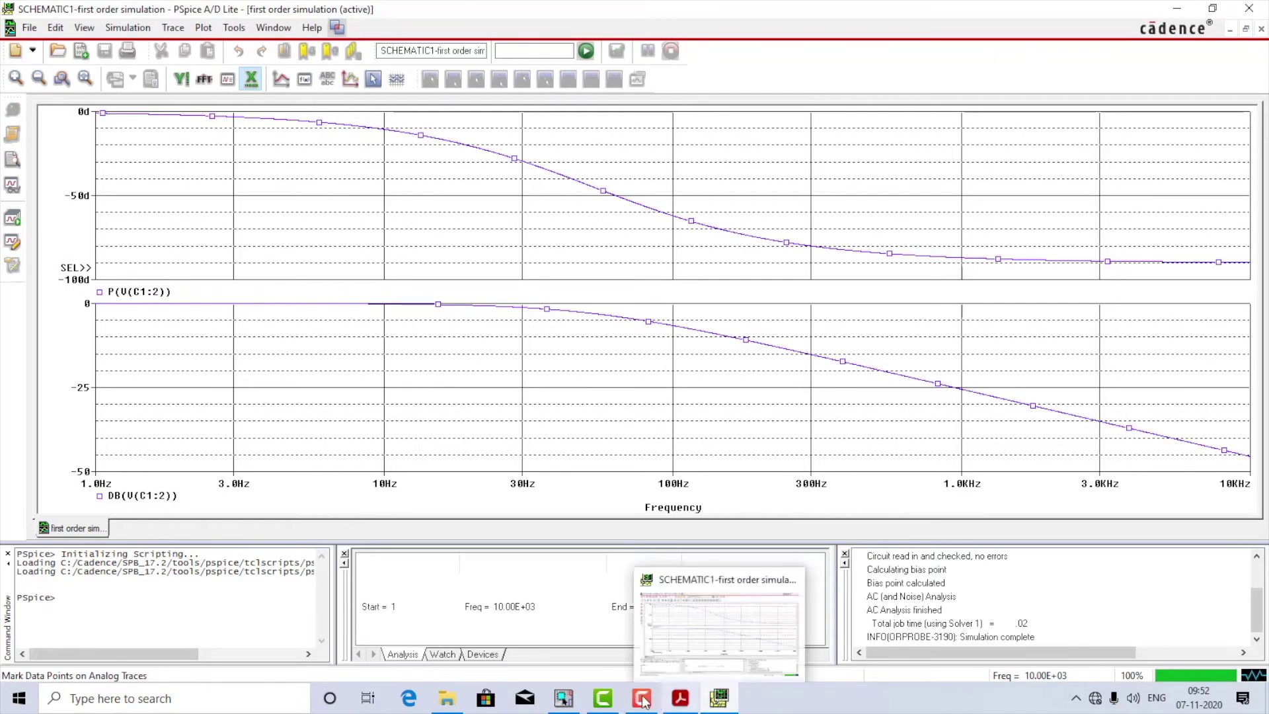
Switch back to the OrCAD Capture schematic and swap the voltage marker at C1's upper node for a dB Magnitude of Voltage marker
{"action": "left_click", "coordinate": [565, 701]}
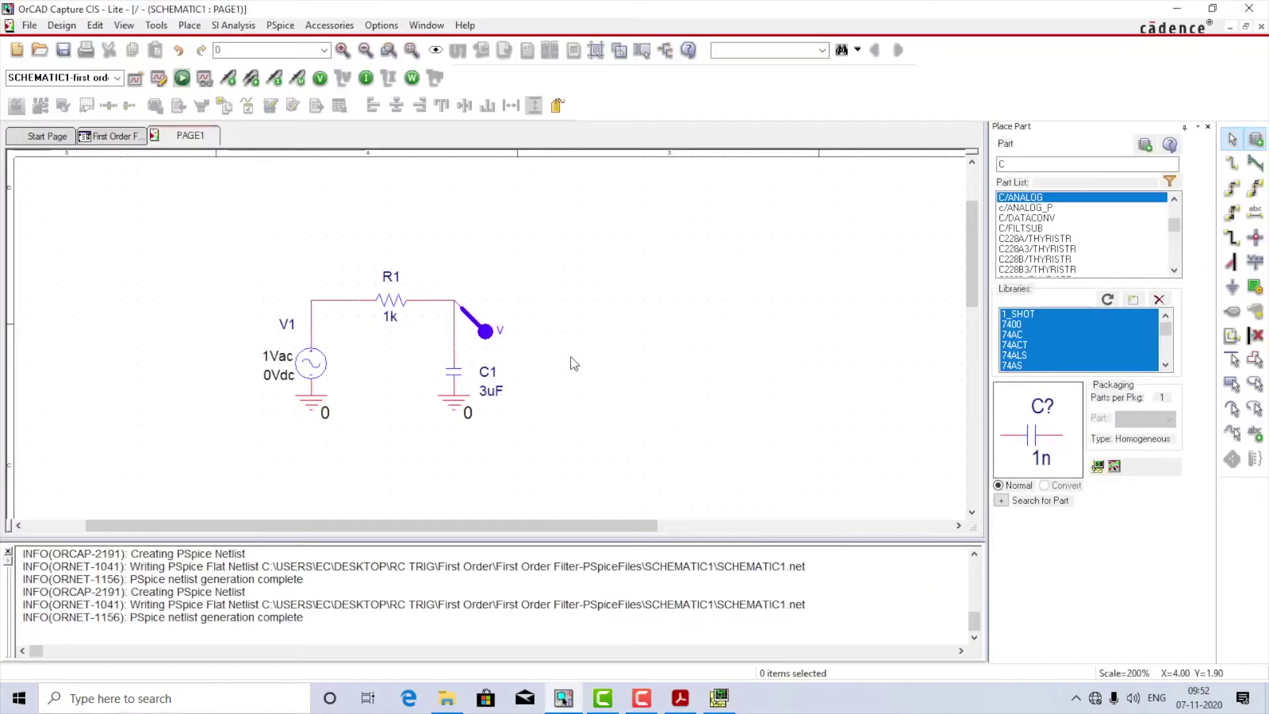
{"action": "left_click", "coordinate": [487, 331]}
{"action": "key", "text": "Delete"}
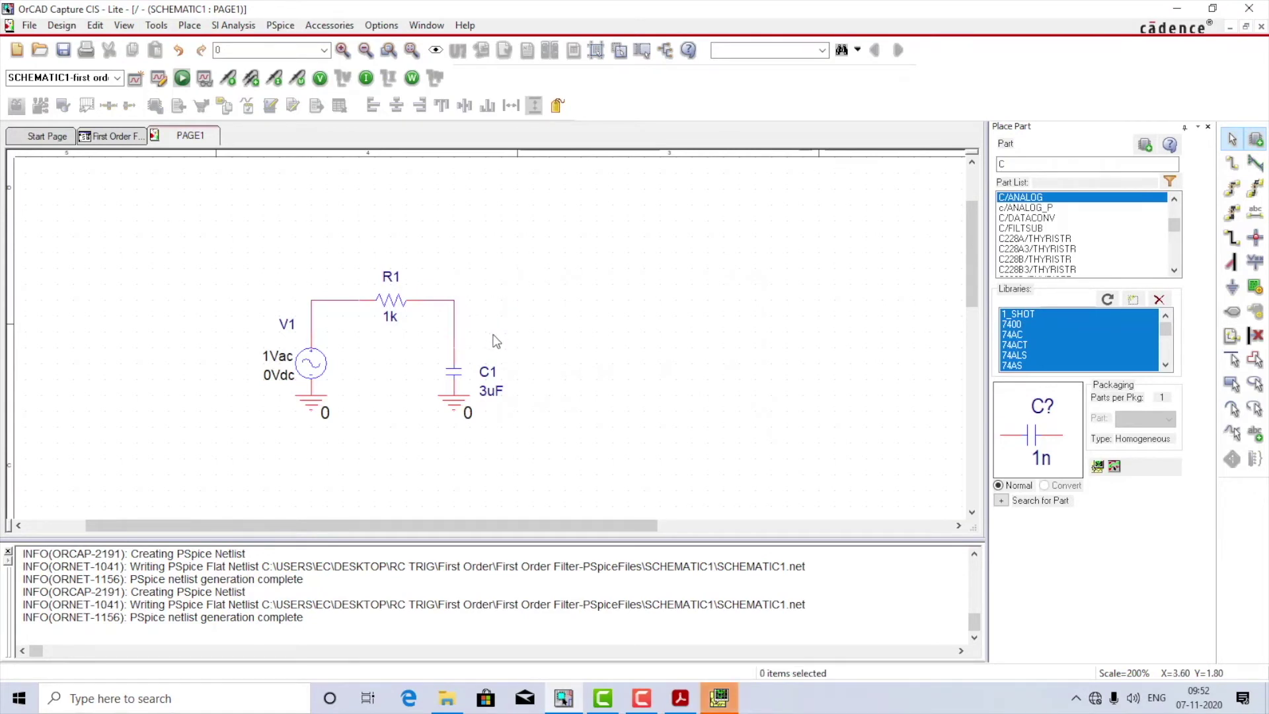
{"action": "left_click", "coordinate": [280, 25]}
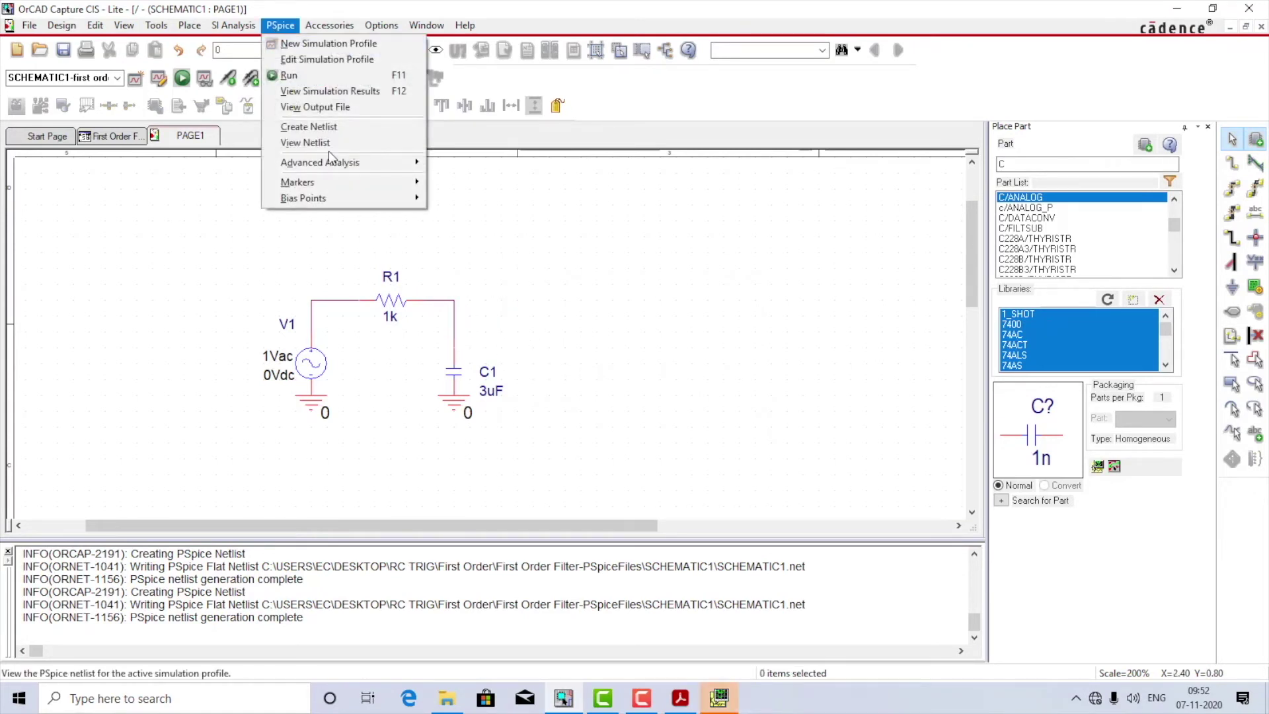
{"action": "mouse_move", "coordinate": [347, 184]}
{"action": "mouse_move", "coordinate": [543, 246]}
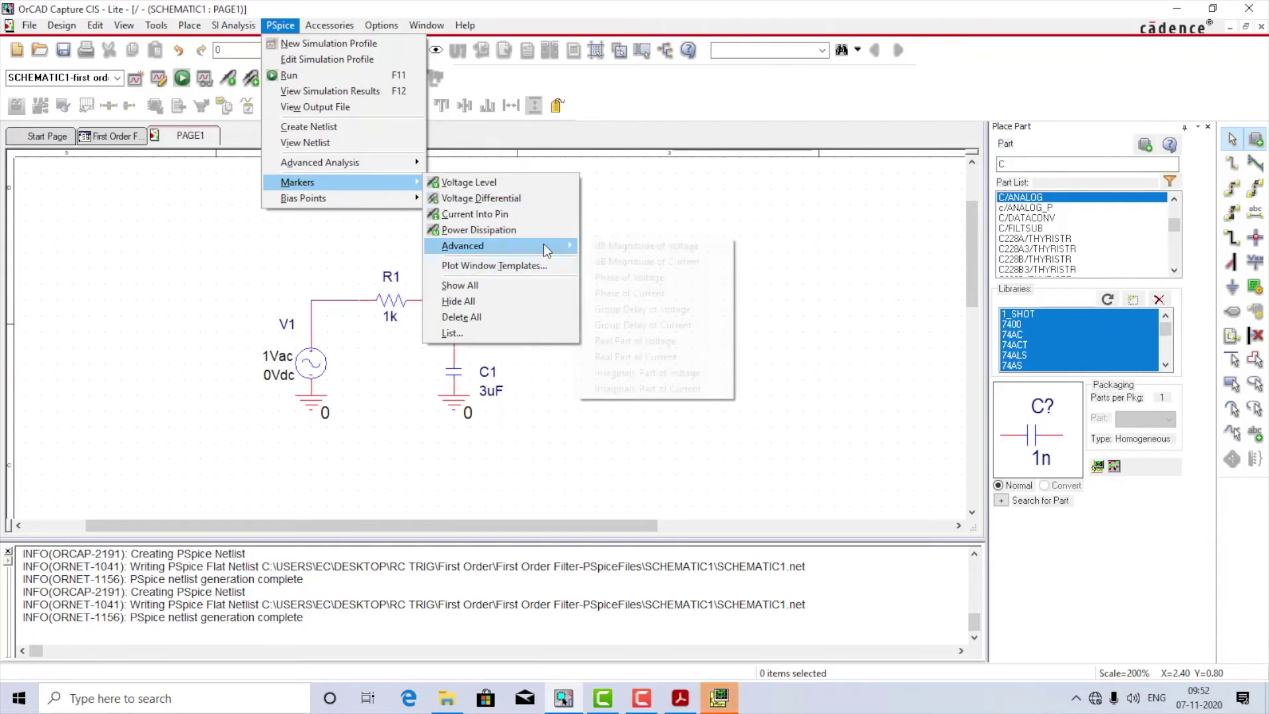
{"action": "left_click", "coordinate": [646, 246]}
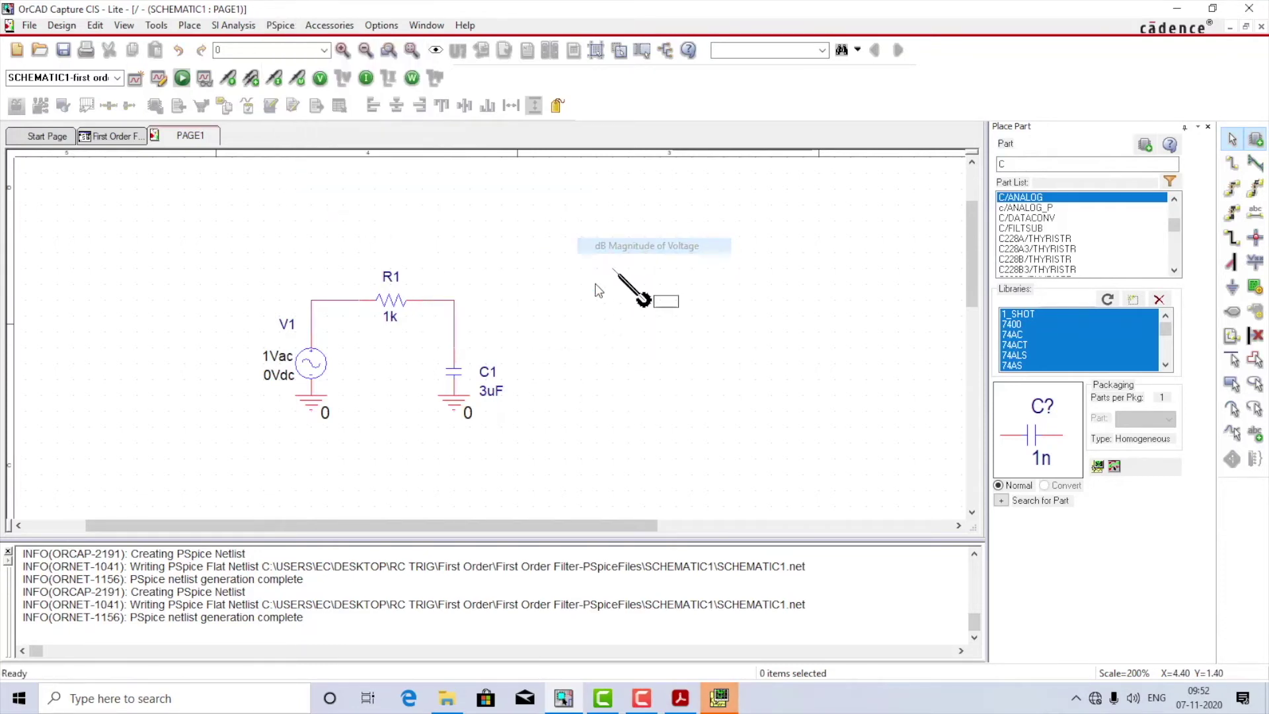
{"action": "left_click", "coordinate": [456, 302]}
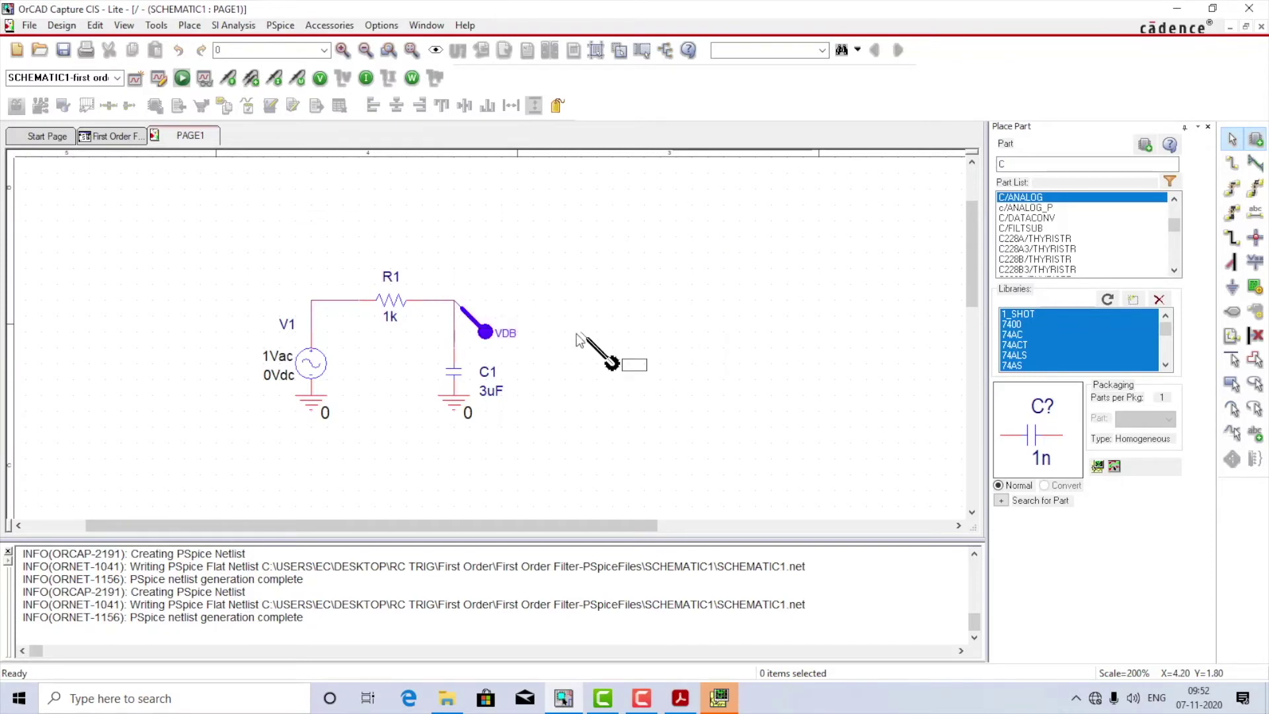
{"action": "key", "text": "Escape"}
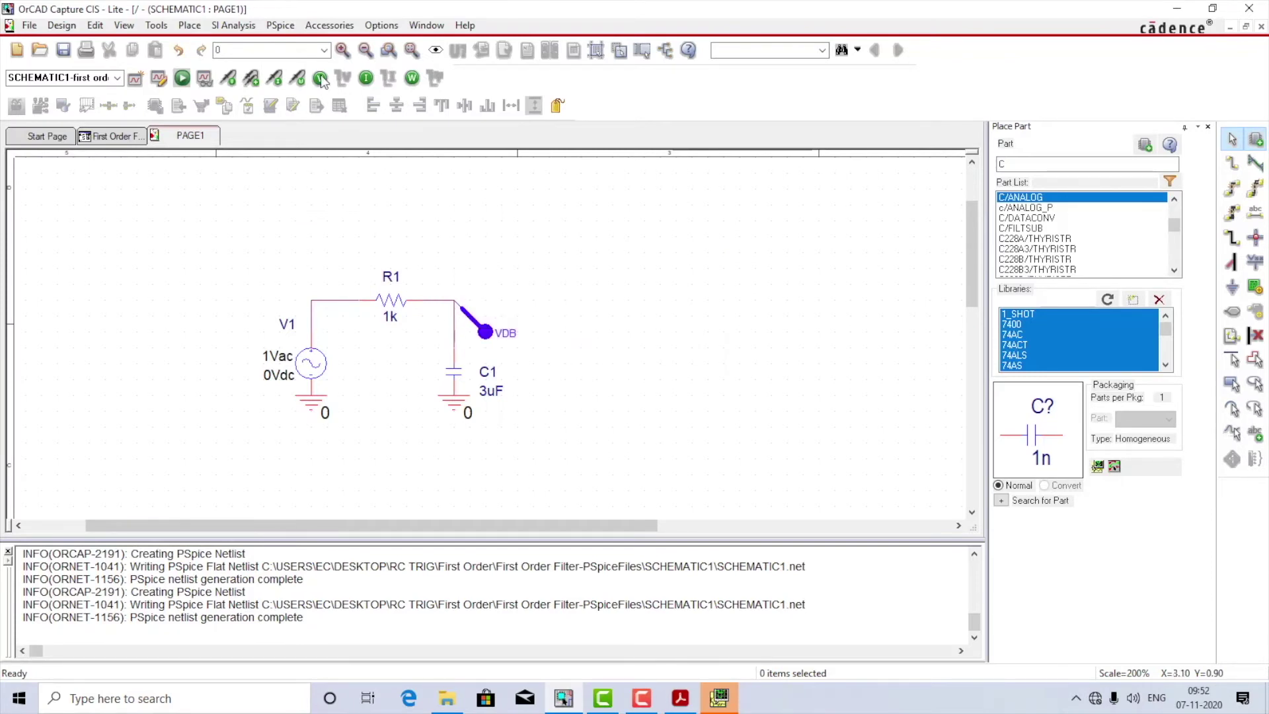
Add a Phase of Voltage marker at the same R1–C1 node as the VDB marker
{"action": "left_click", "coordinate": [280, 25]}
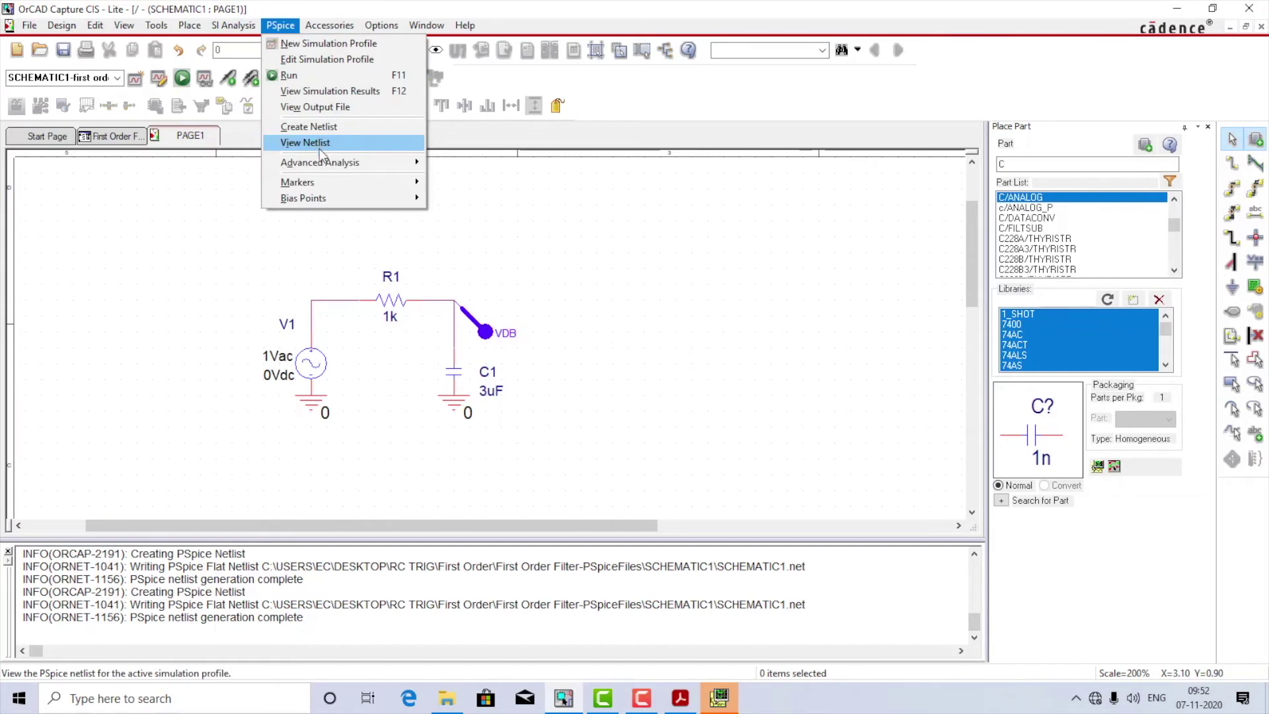
{"action": "mouse_move", "coordinate": [390, 182]}
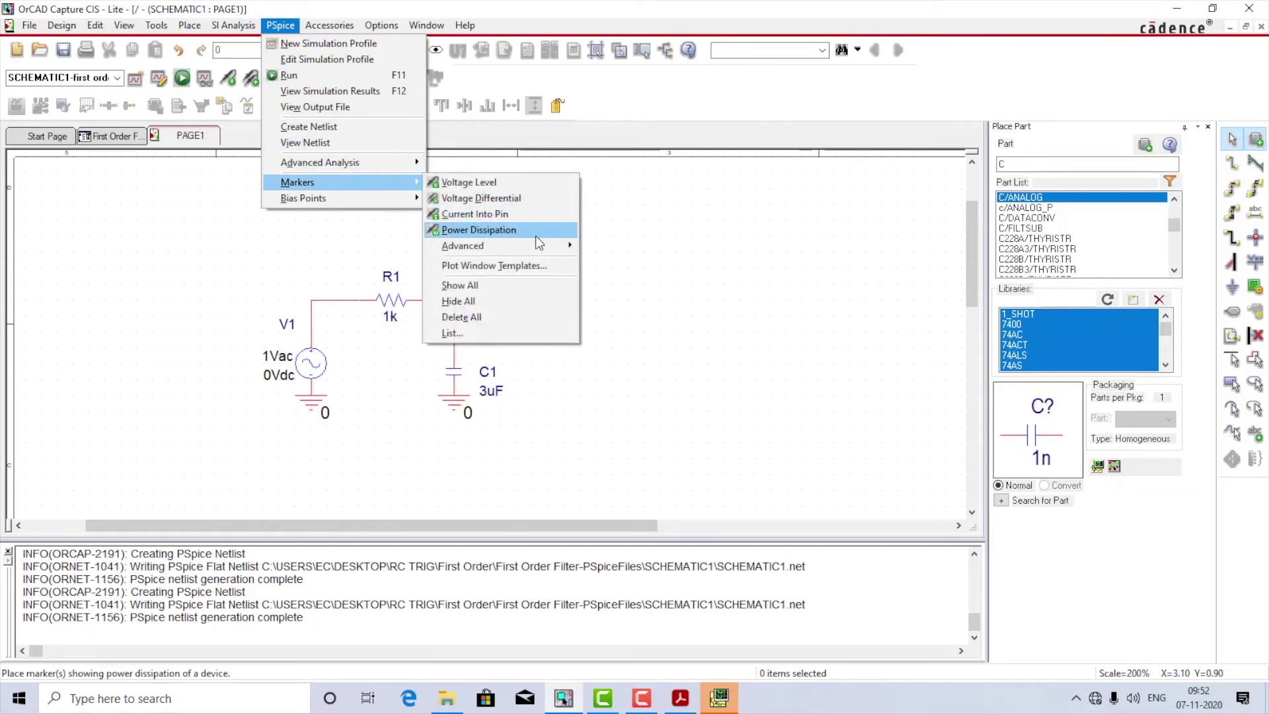
{"action": "mouse_move", "coordinate": [503, 245]}
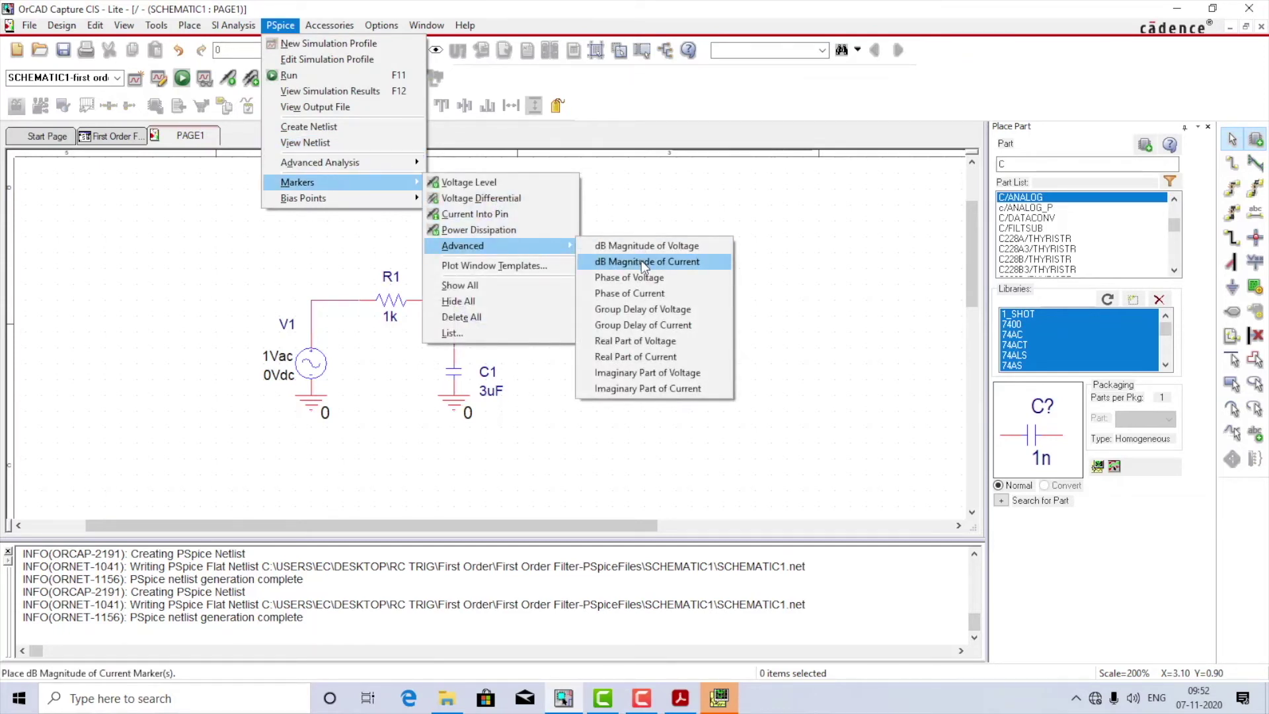
{"action": "left_click", "coordinate": [645, 278]}
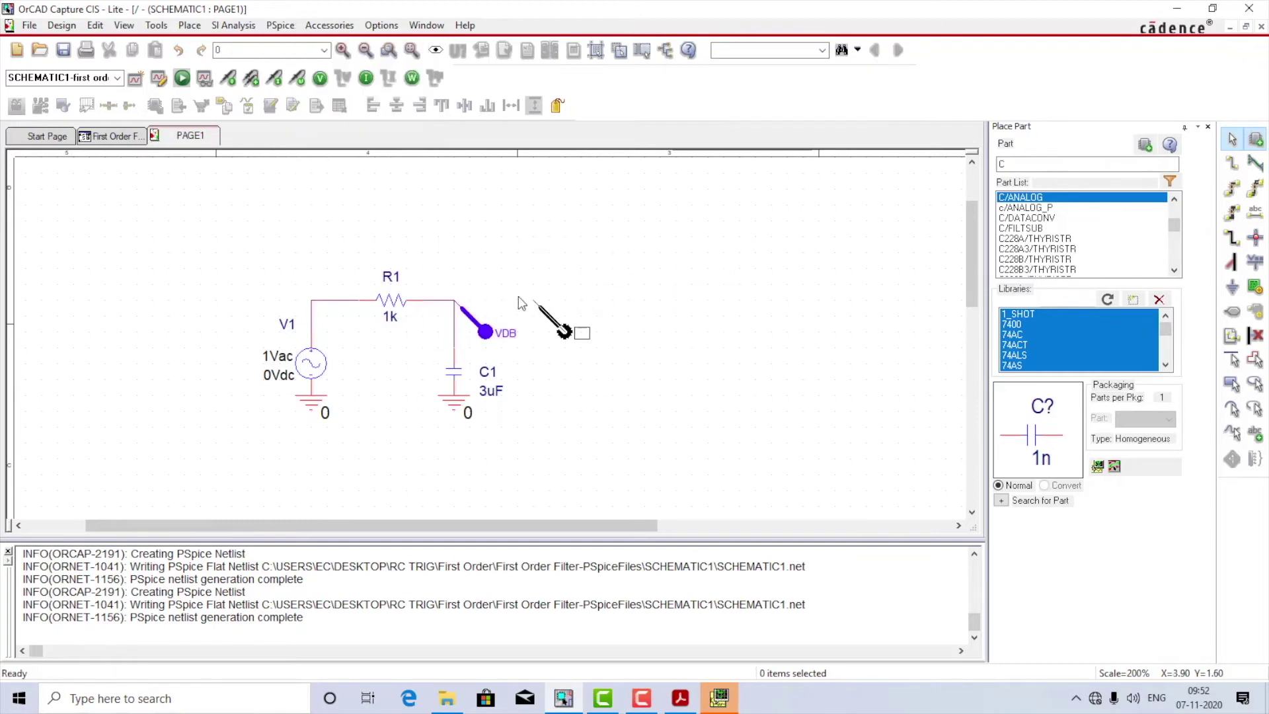
{"action": "left_click", "coordinate": [454, 302]}
{"action": "key", "text": "Escape"}
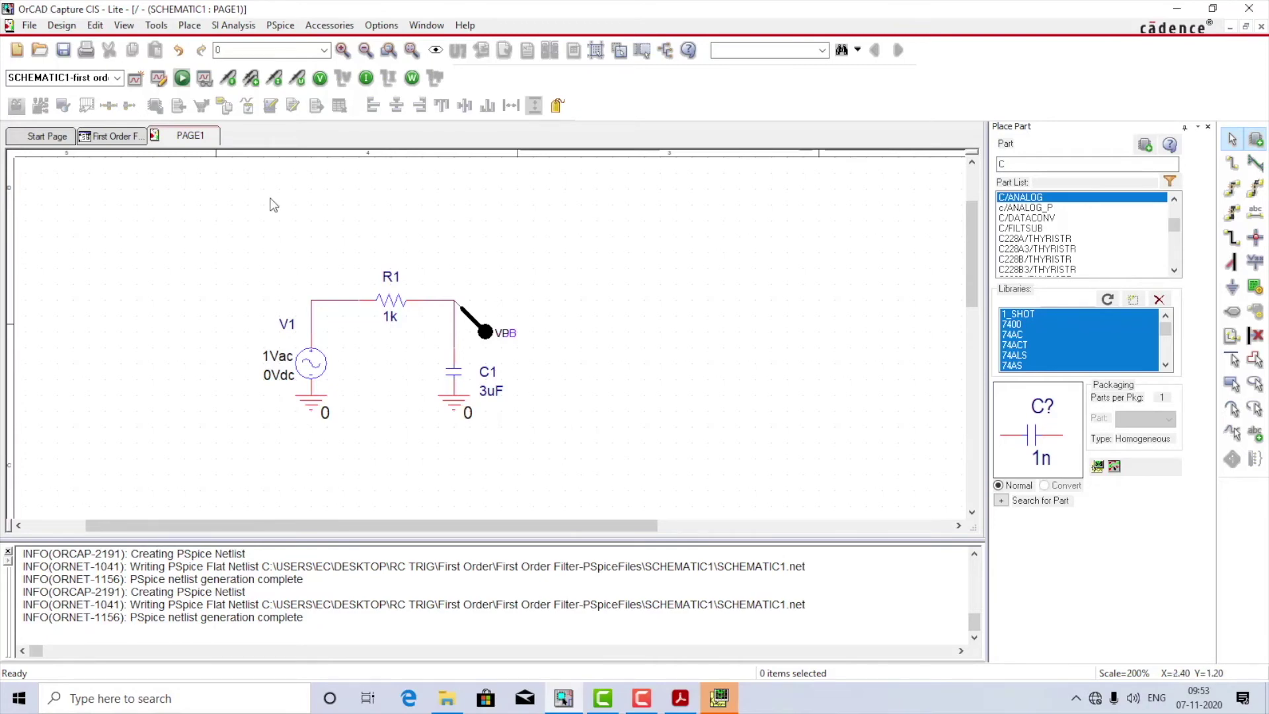
Run the PSpice simulation and remove the dB magnitude and phase markers from the R1–C1 node
{"action": "left_click", "coordinate": [182, 78]}
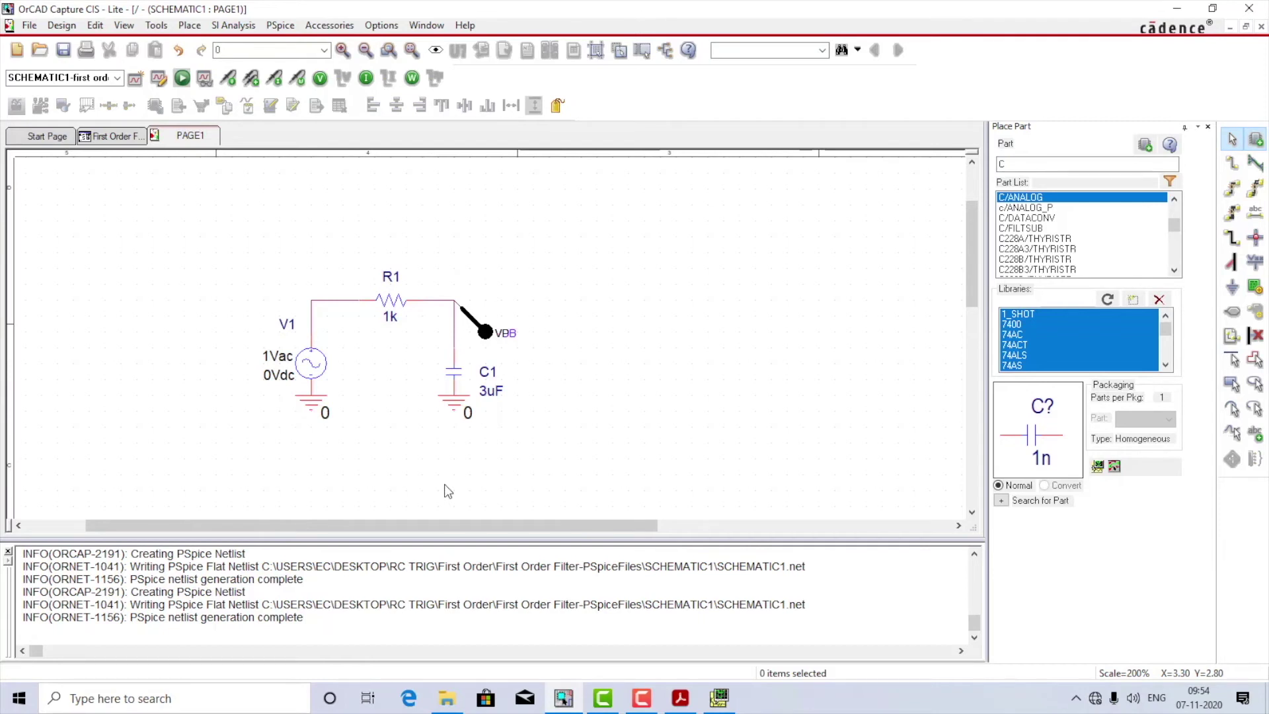
{"action": "left_click", "coordinate": [489, 340]}
{"action": "key", "text": "Delete"}
Place two R/ANALOG resistors in a row after R1, in line with it
{"action": "left_click", "coordinate": [1024, 165]}
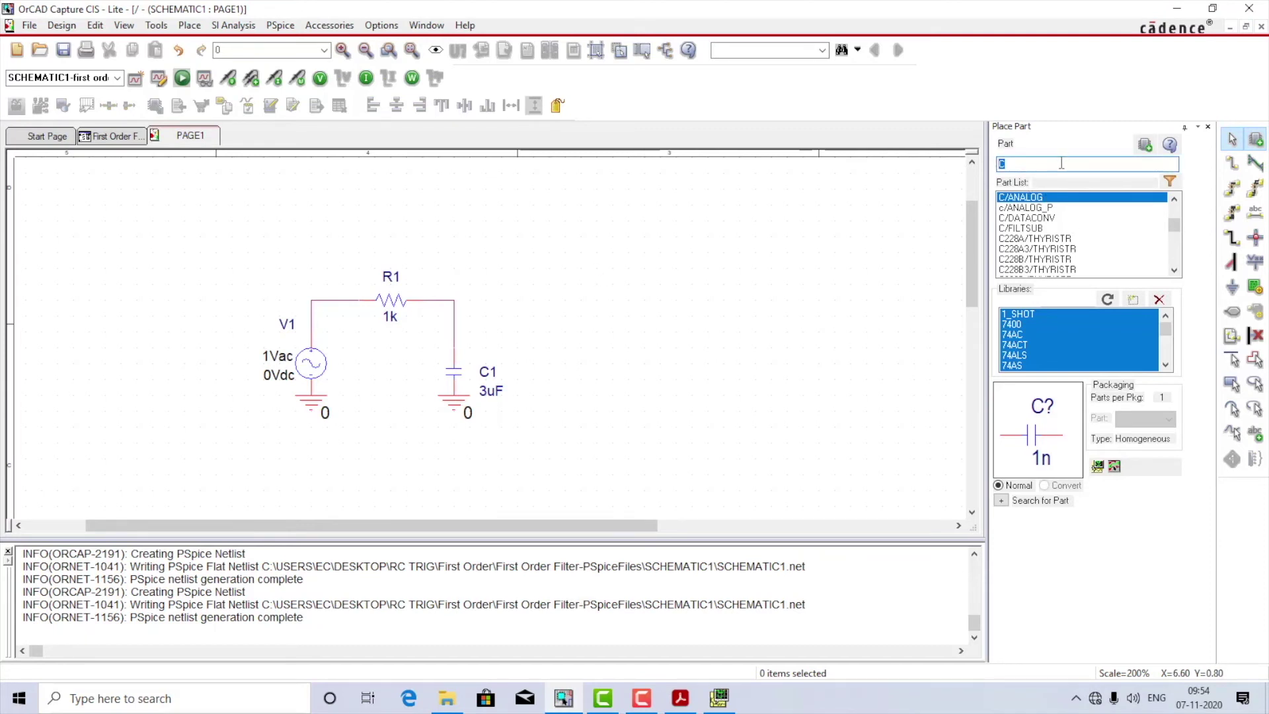
{"action": "type", "text": "R"}
{"action": "double_click", "coordinate": [1041, 269]}
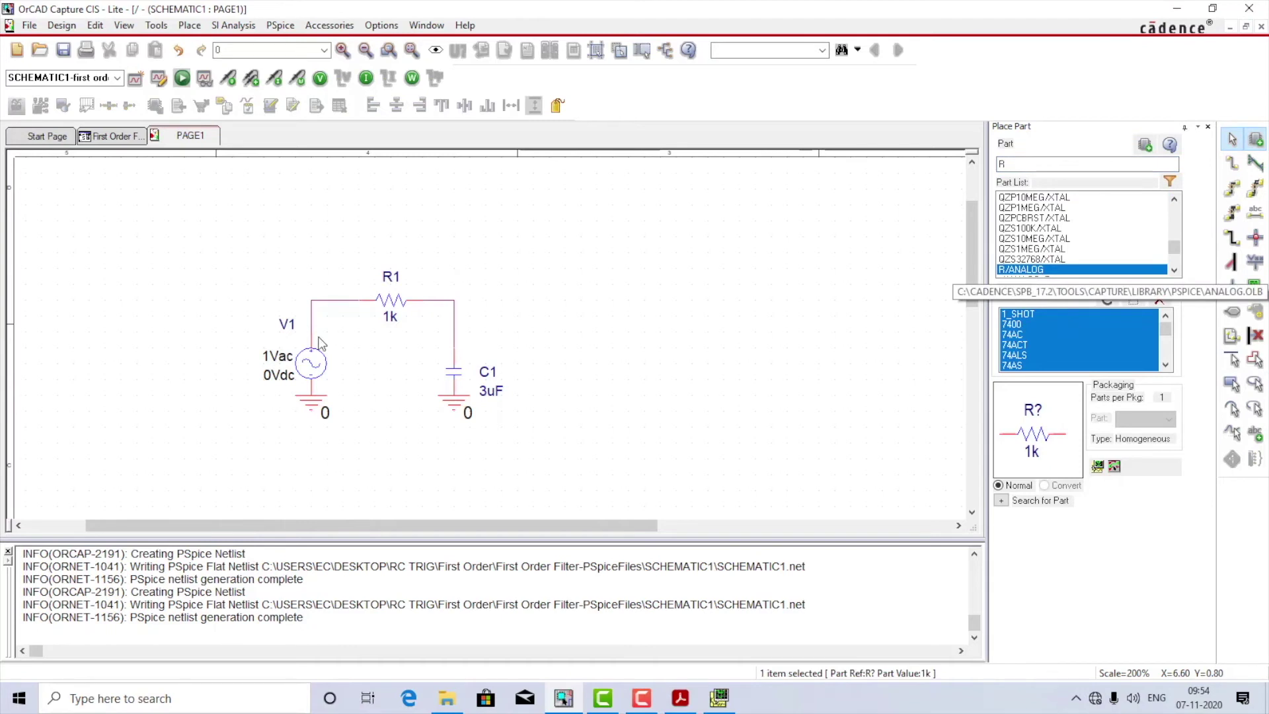
{"action": "left_click", "coordinate": [506, 286]}
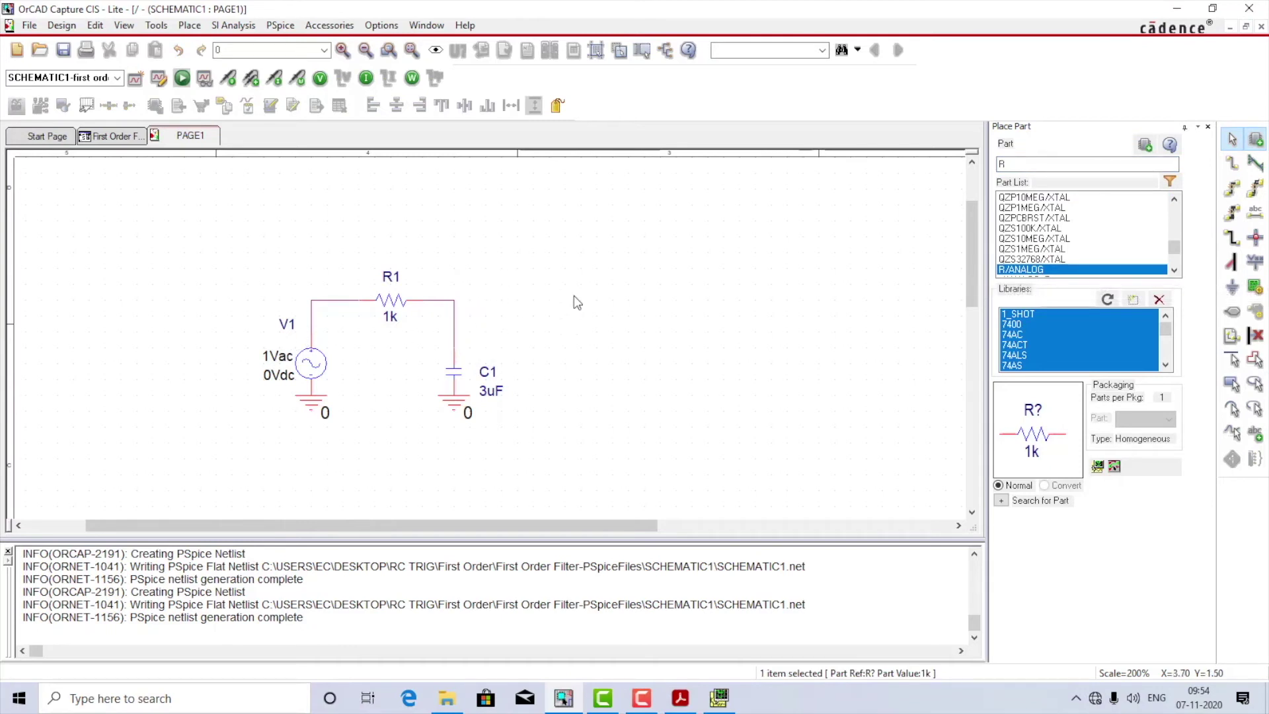
{"action": "left_click", "coordinate": [633, 289]}
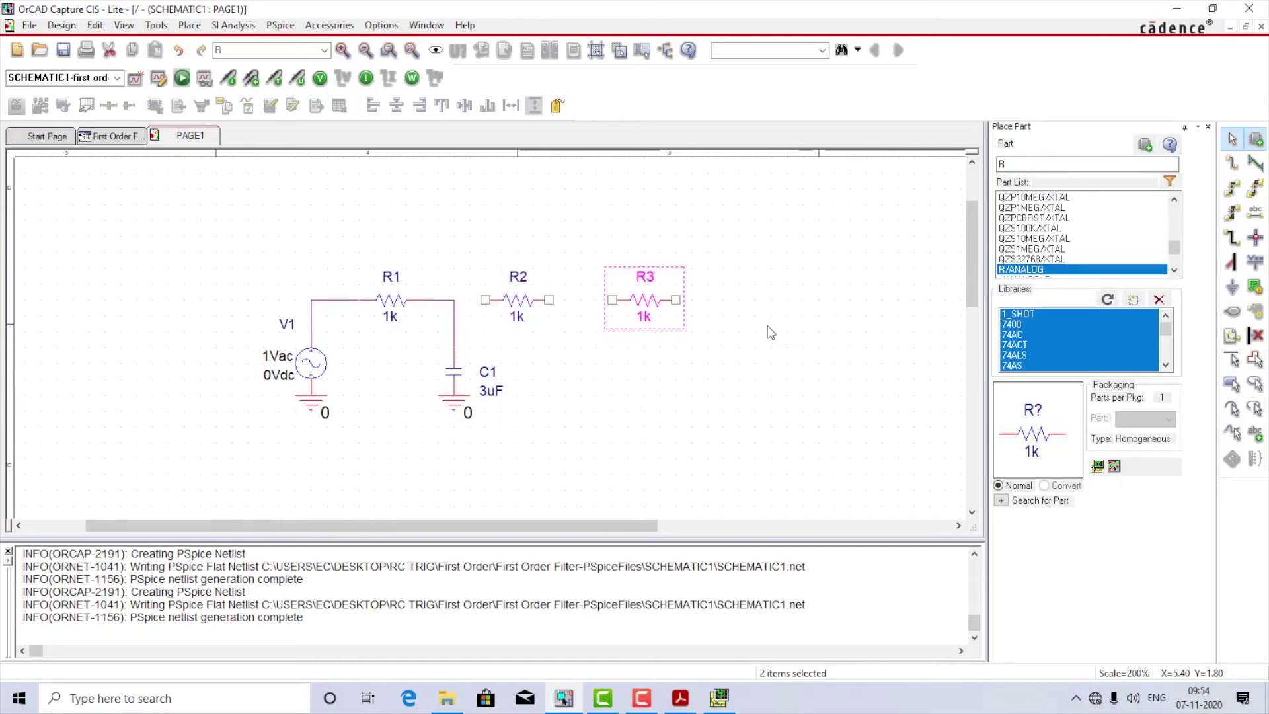
Place two vertical C/ANALOG capacitors level with C1, one below and between R2 and R3 and one beyond R3
{"action": "left_click", "coordinate": [1011, 164]}
{"action": "type", "text": "c"}
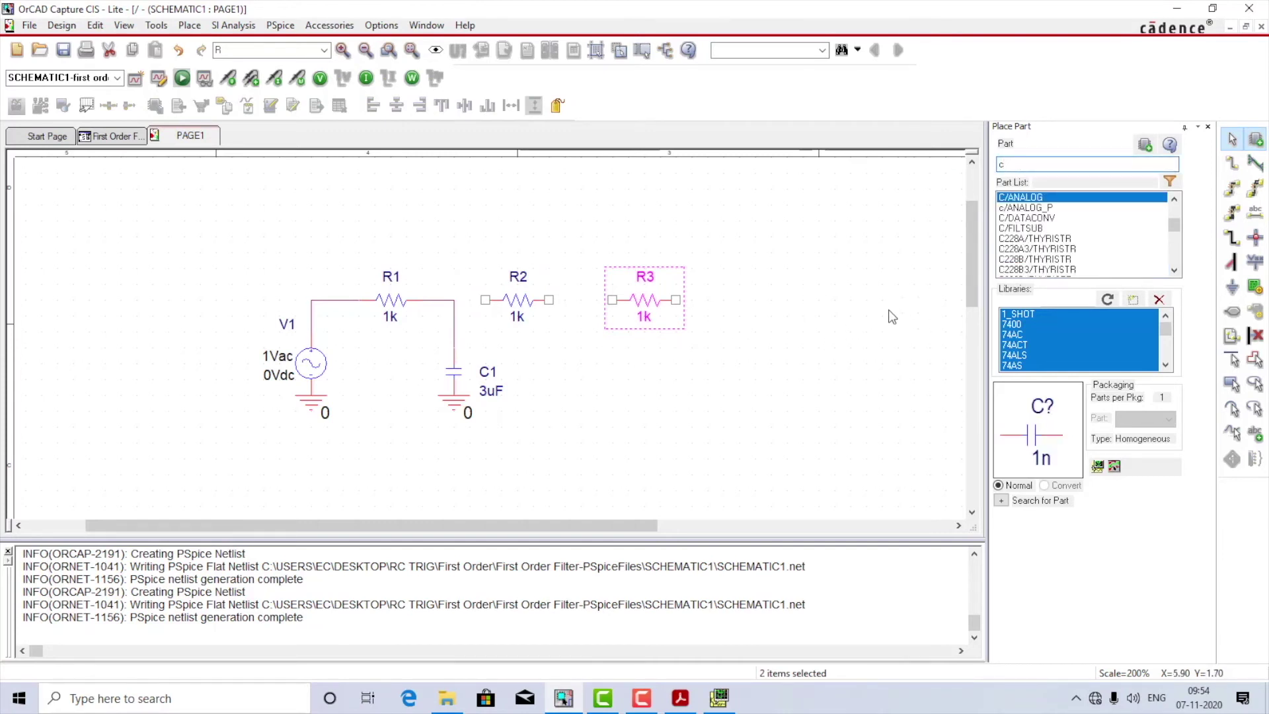
{"action": "double_click", "coordinate": [1006, 198]}
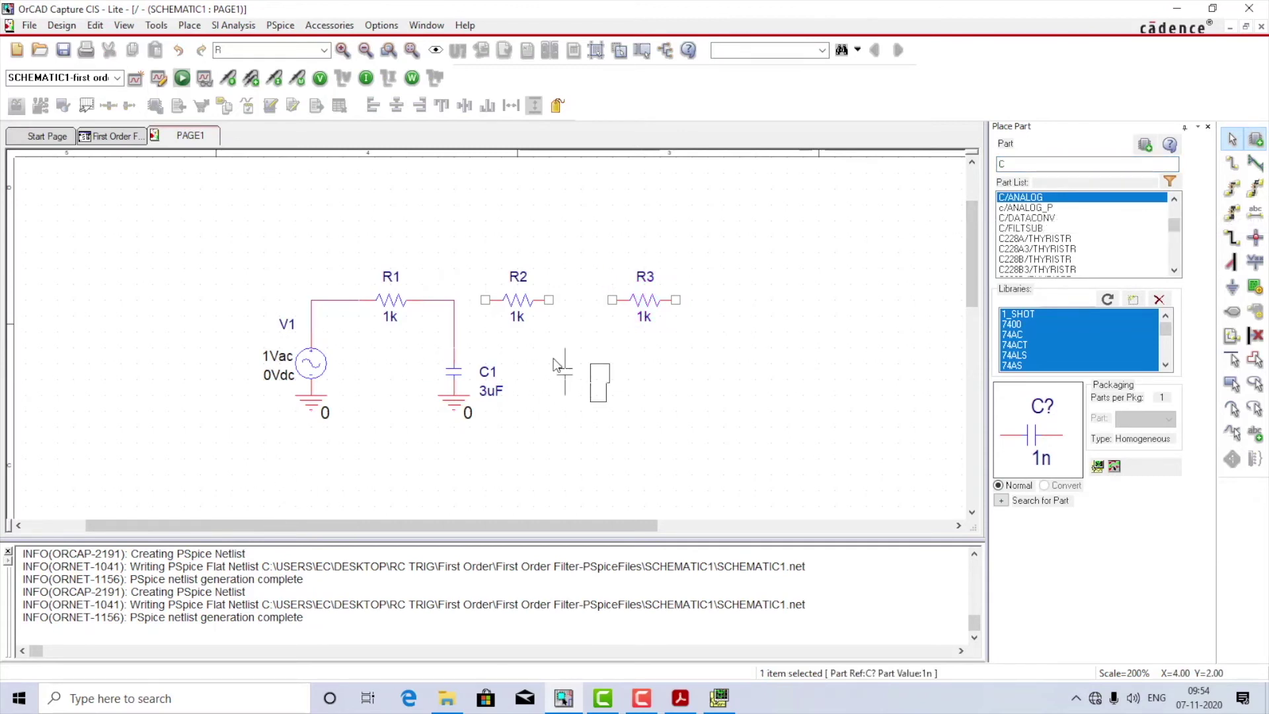
{"action": "left_click", "coordinate": [552, 361]}
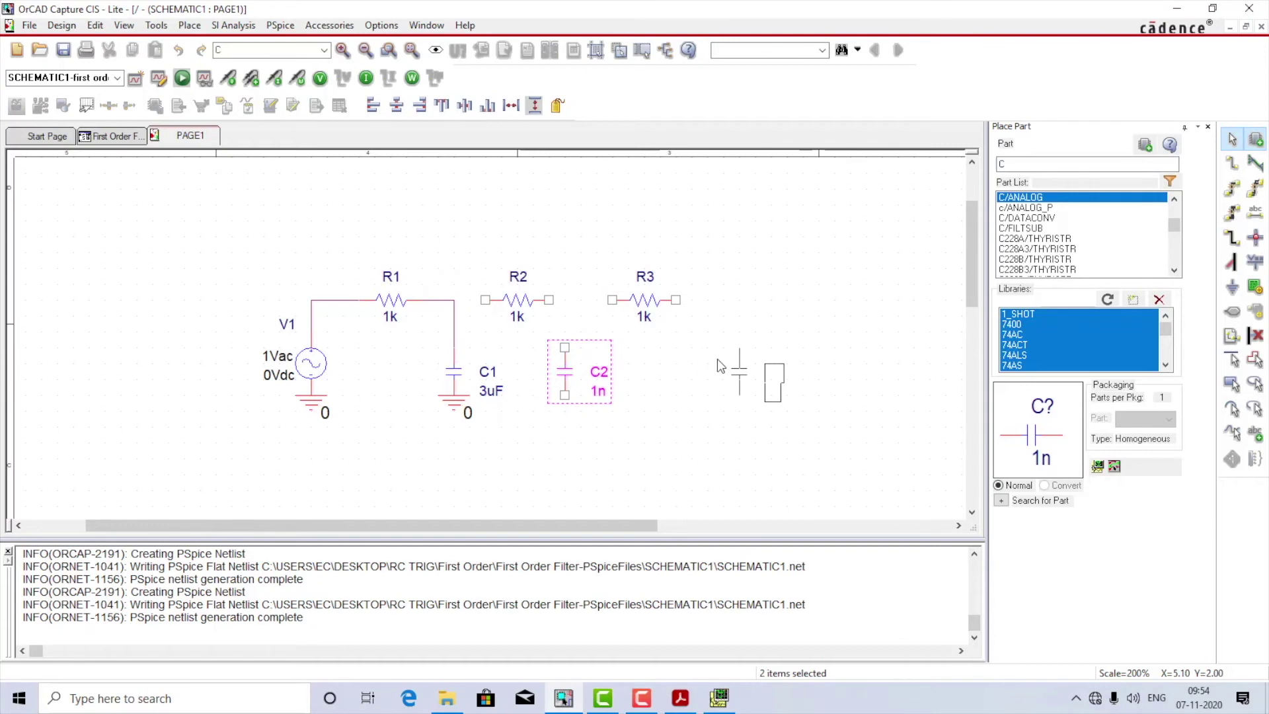
{"action": "key", "text": "Escape"}
{"action": "left_click", "coordinate": [747, 416]}
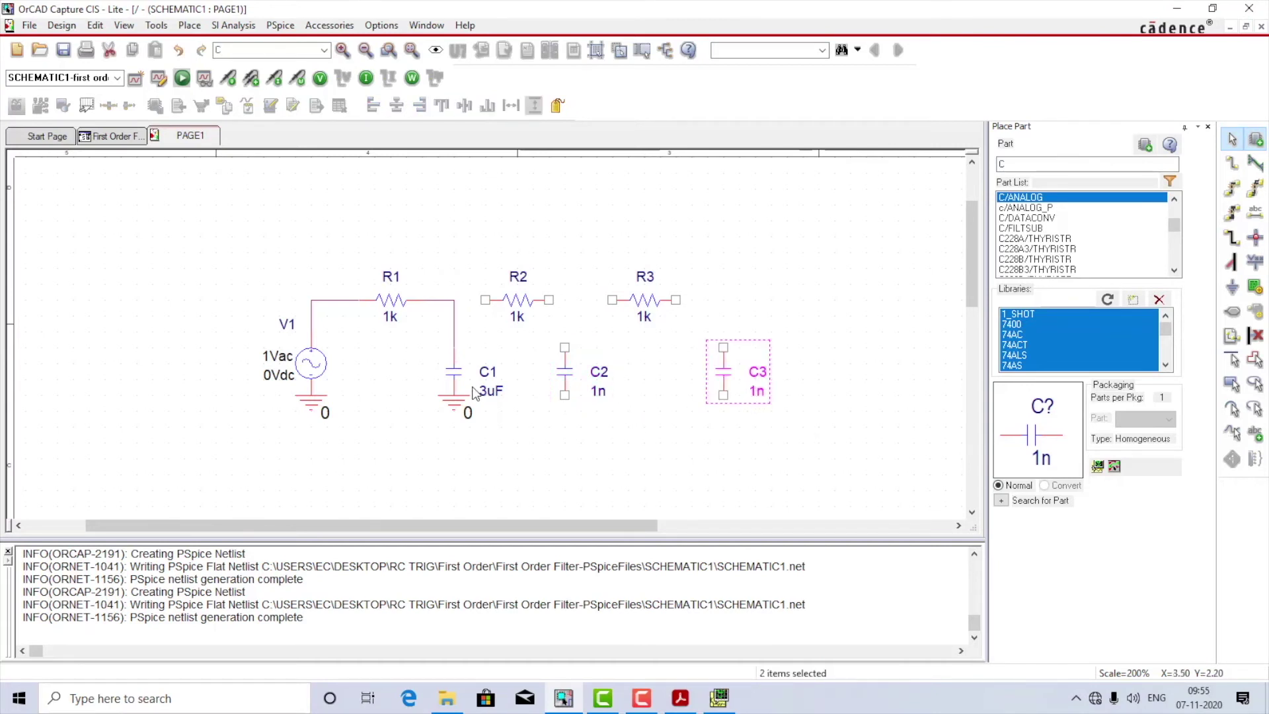
Wire the R1–C1 node to R2 and connect R2 to R3 in series
{"action": "key", "text": "w"}
{"action": "left_click", "coordinate": [454, 300]}
{"action": "left_click", "coordinate": [485, 300]}
{"action": "left_click", "coordinate": [548, 300]}
{"action": "left_click", "coordinate": [612, 300]}
Wire R3's free end to the upper pin of C3, and C2's upper pin to the R2–R3 wire
{"action": "left_click", "coordinate": [663, 299]}
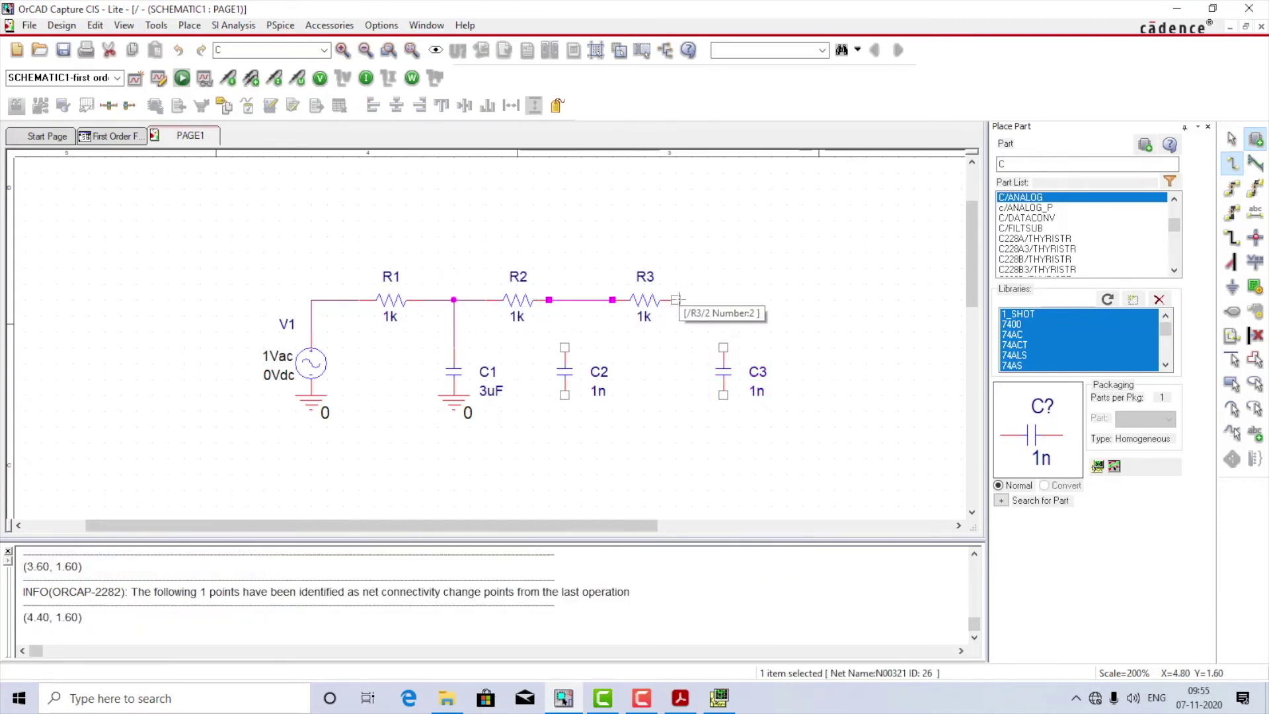
{"action": "left_click", "coordinate": [723, 347]}
{"action": "left_click", "coordinate": [564, 347]}
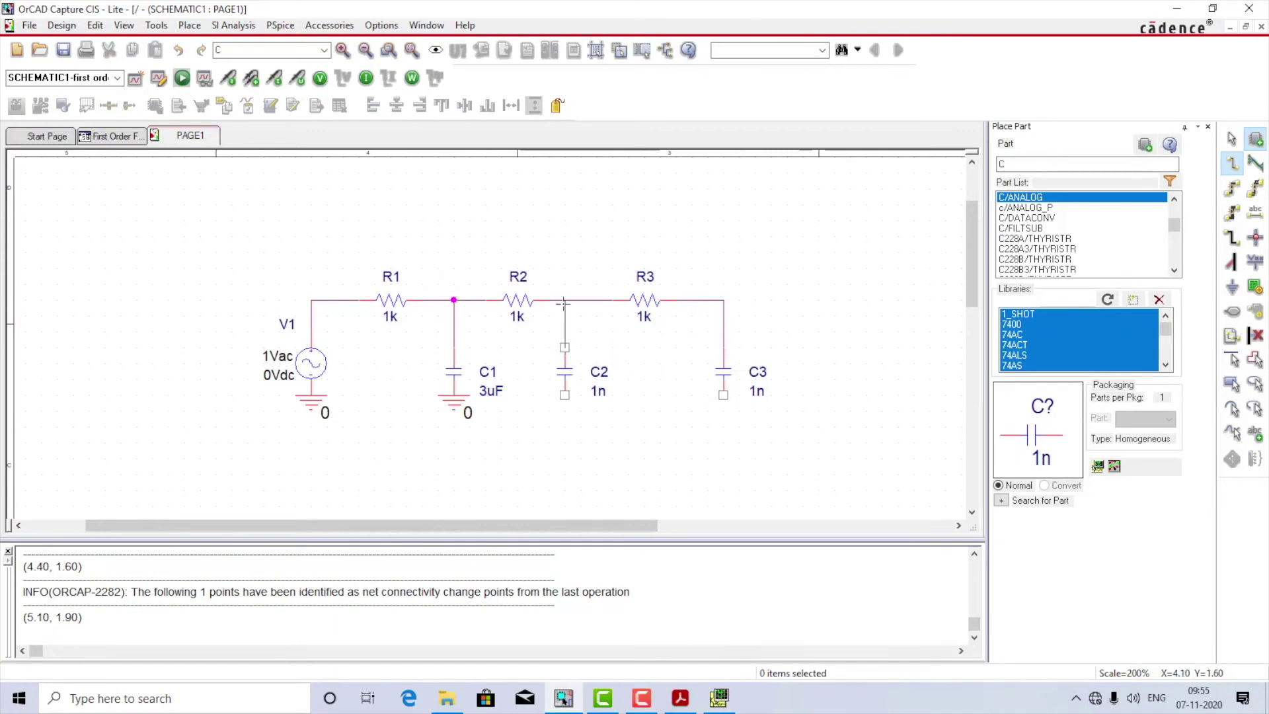
{"action": "left_click", "coordinate": [564, 300]}
{"action": "key", "text": "Escape"}
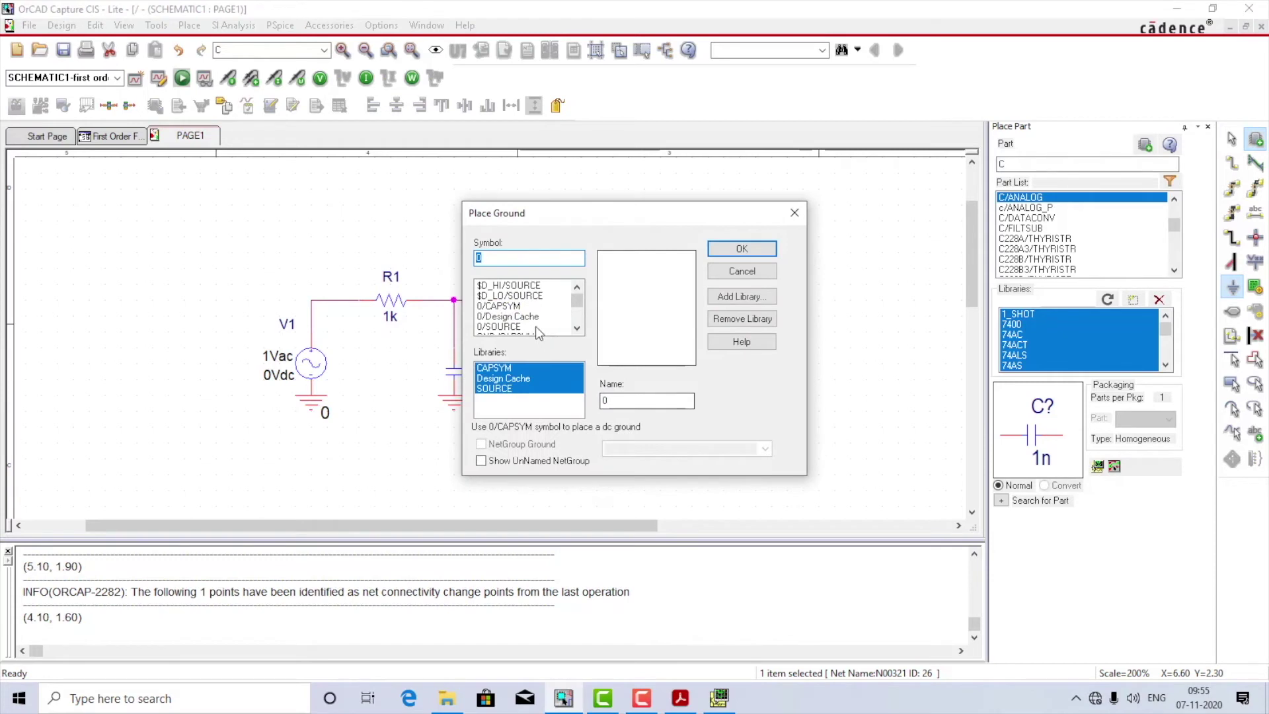
Place 0/CAPSYM ground symbols on the lower pins of C2 and C3
{"action": "double_click", "coordinate": [519, 306]}
{"action": "left_click", "coordinate": [570, 413]}
{"action": "left_click", "coordinate": [729, 413]}
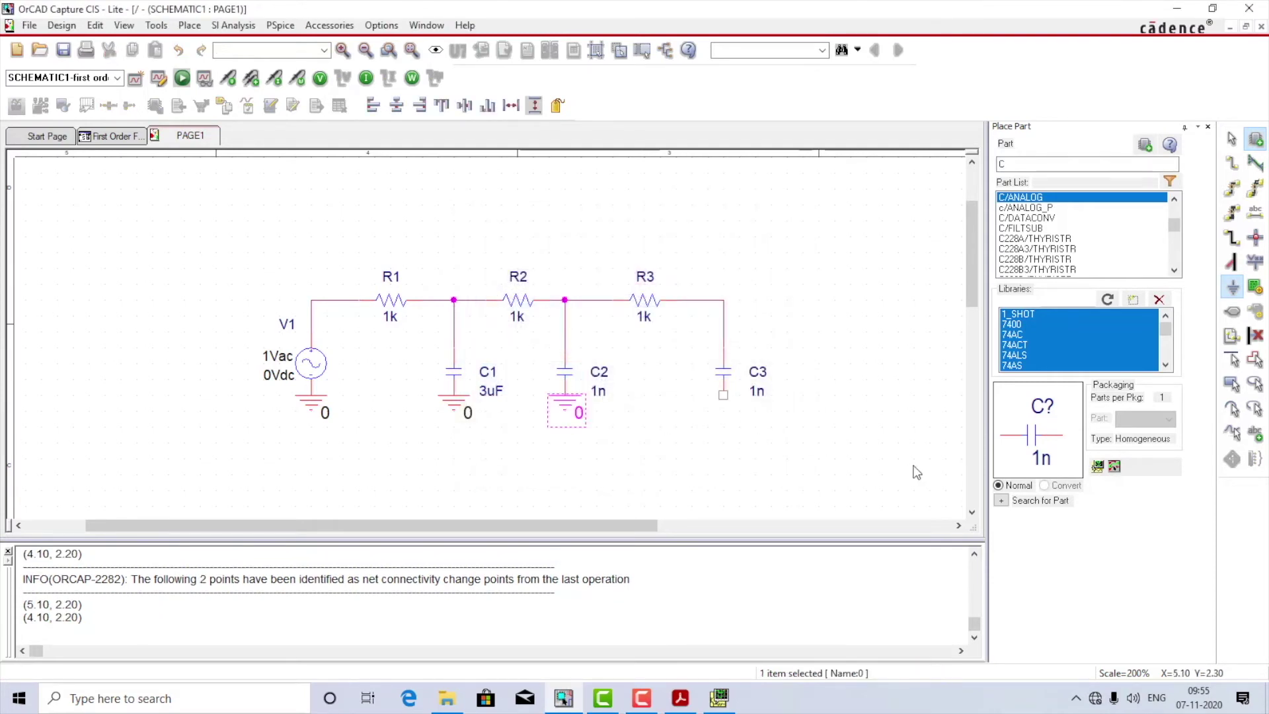
{"action": "key", "text": "Escape"}
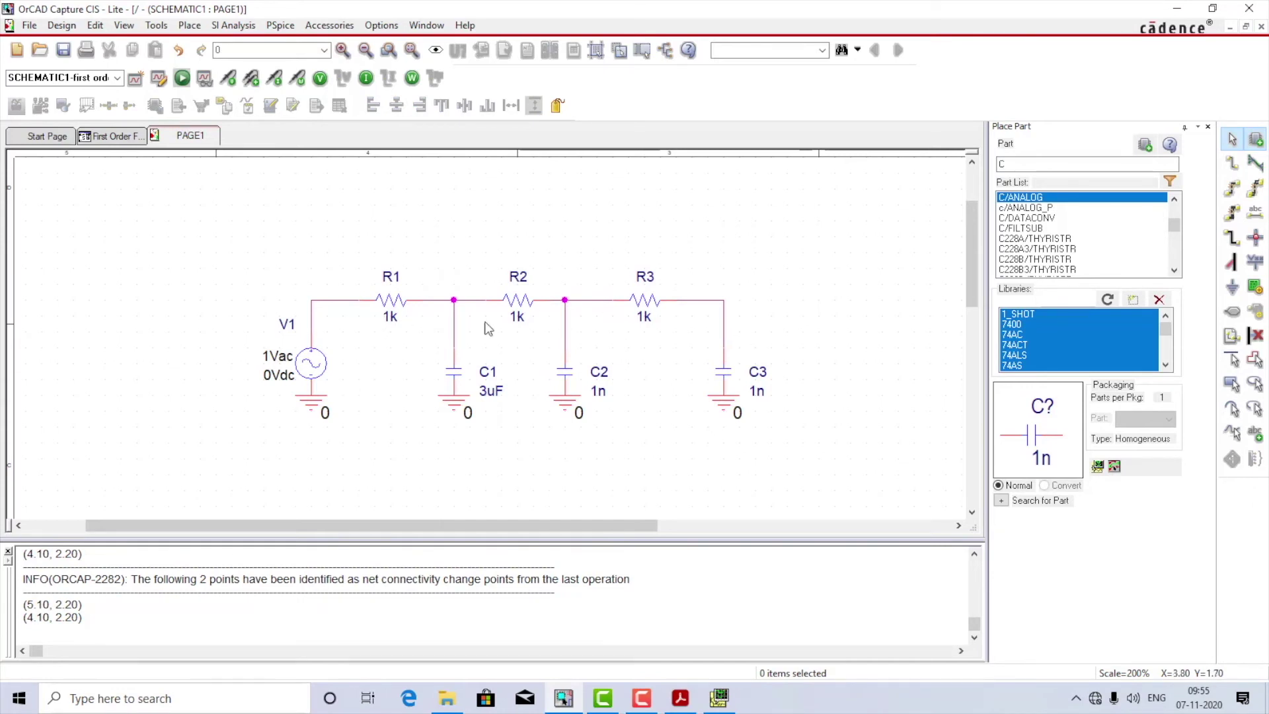
Set the values of resistors R1, R2 and R3 to 2.2k each
{"action": "double_click", "coordinate": [394, 325]}
{"action": "type", "text": "2.2"}
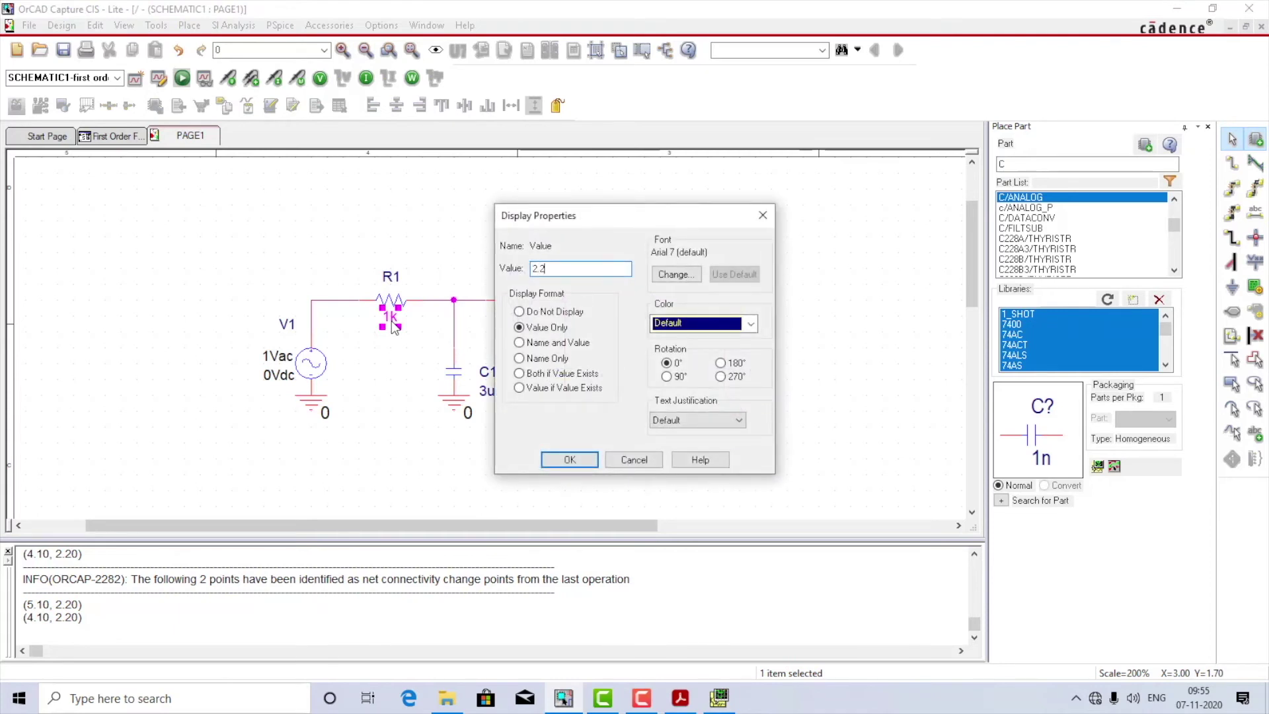
{"action": "key", "text": "Return"}
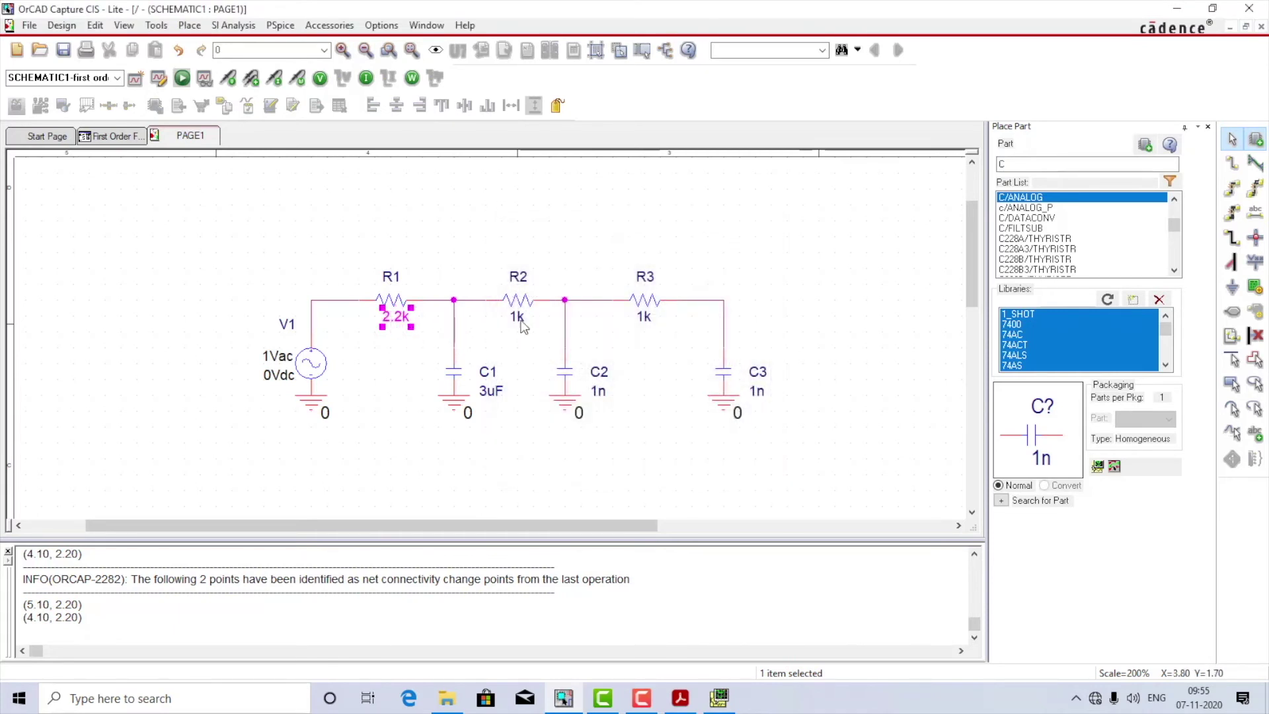
{"action": "double_click", "coordinate": [523, 325]}
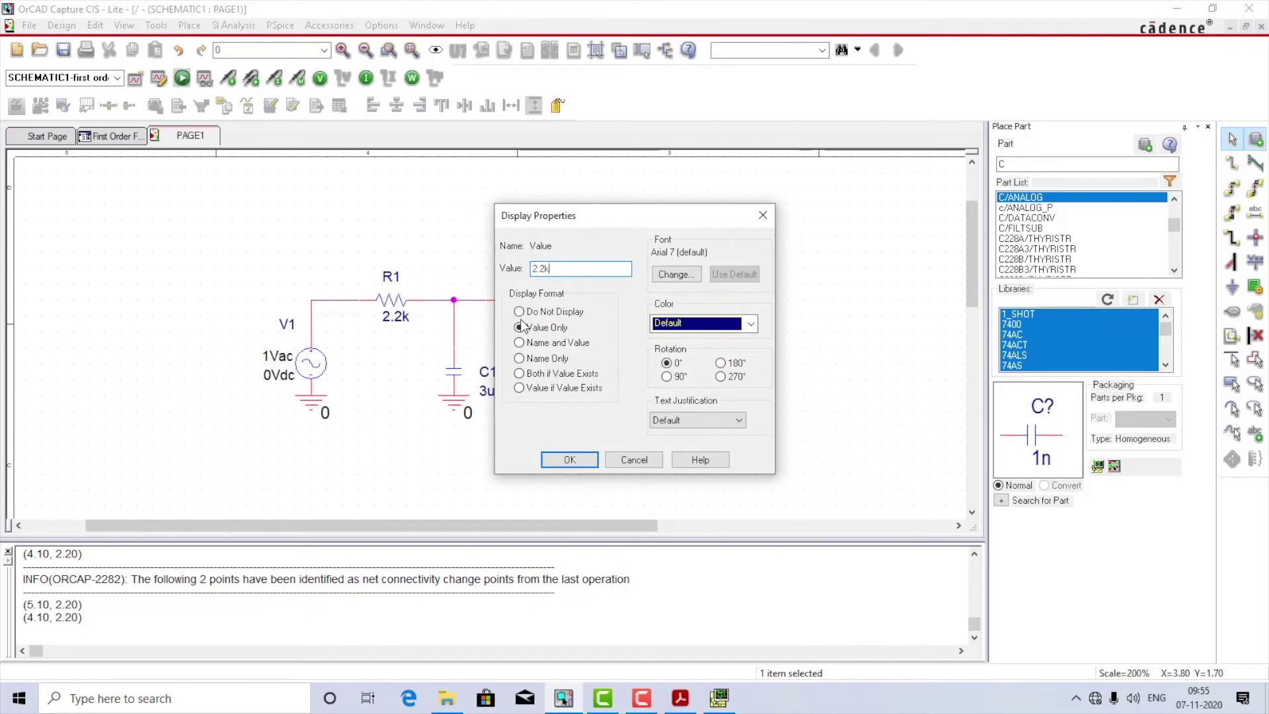
{"action": "key", "text": "Return"}
{"action": "double_click", "coordinate": [649, 320]}
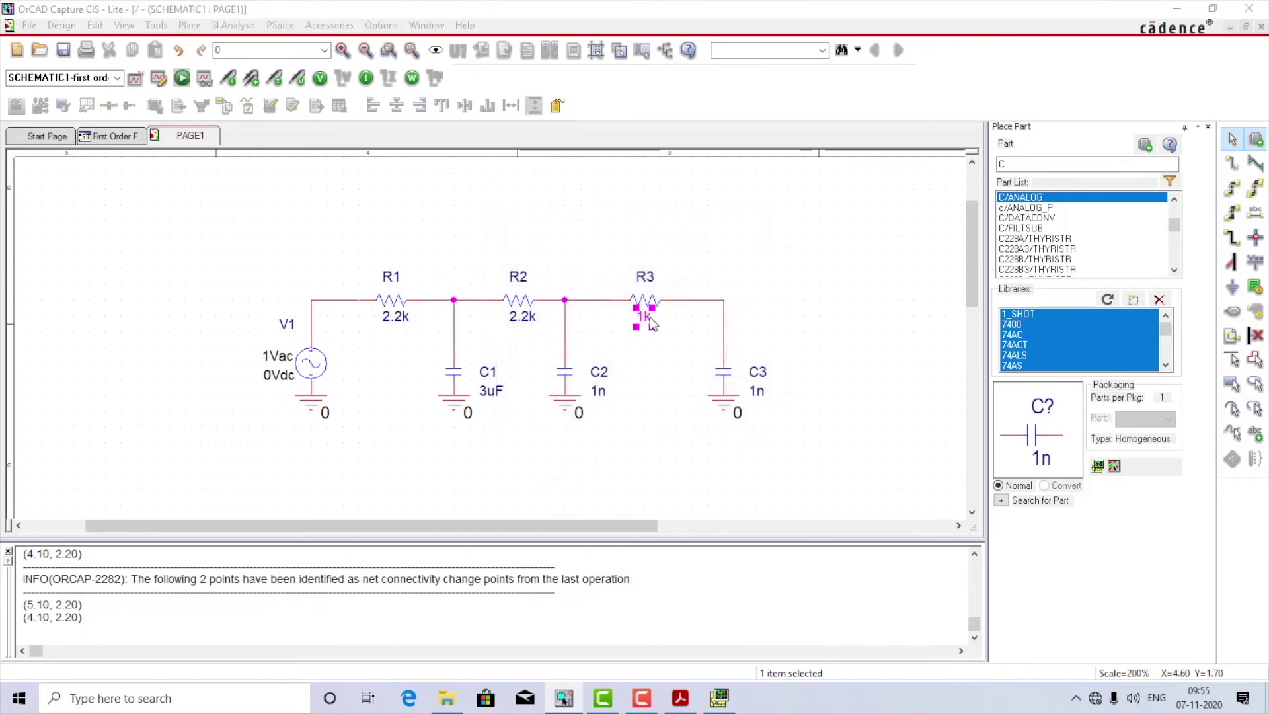
{"action": "type", "text": "2.2k"}
{"action": "key", "text": "Return"}
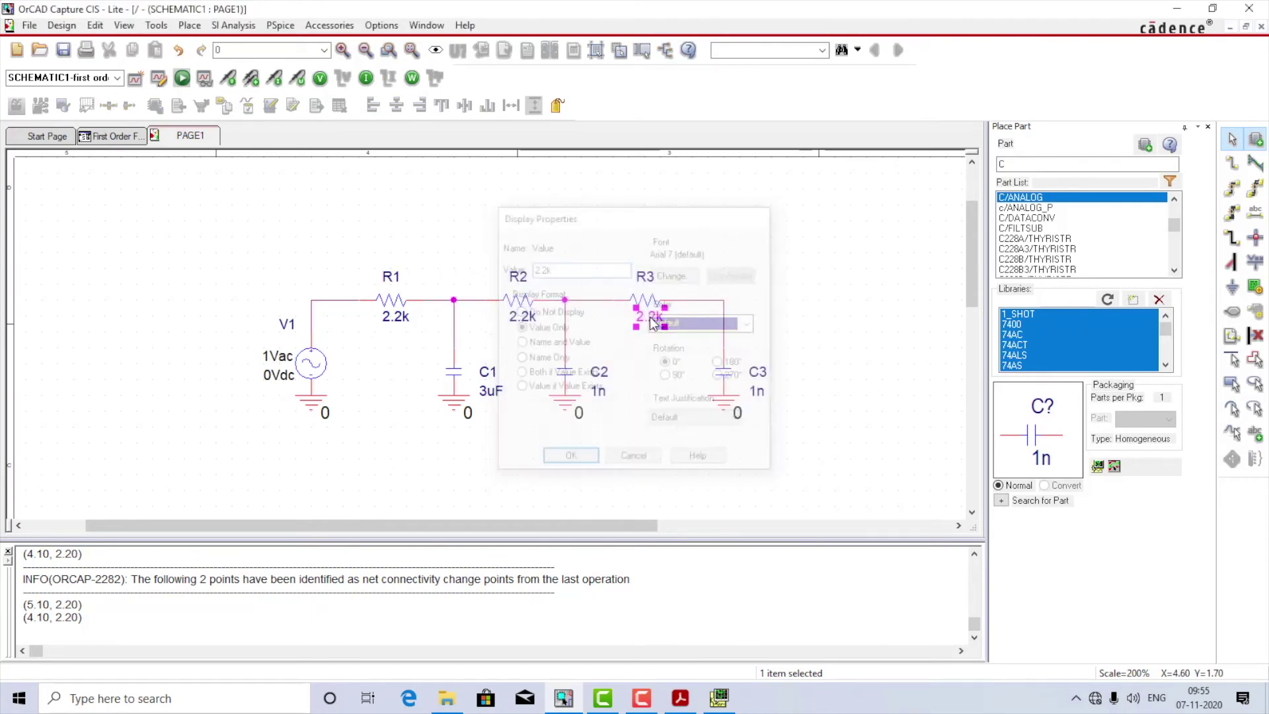
Set the values of capacitors C1, C2 and C3 to 15n each
{"action": "double_click", "coordinate": [487, 391]}
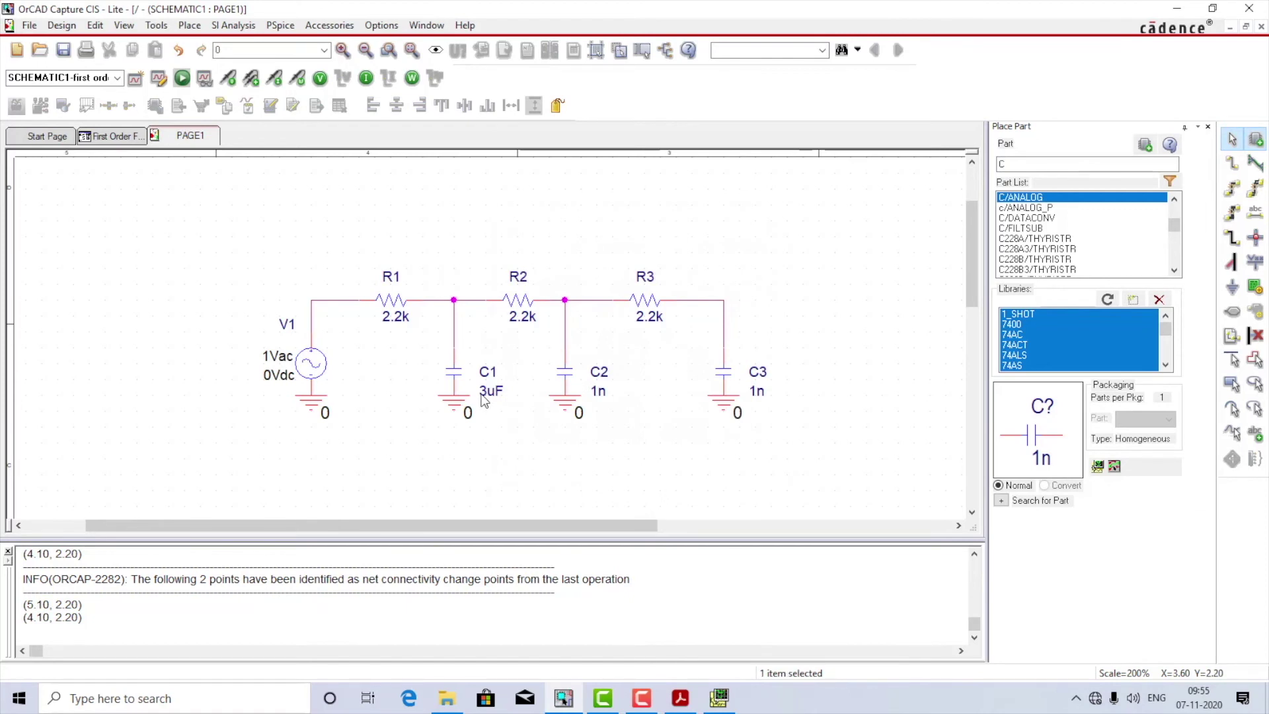
{"action": "type", "text": "15n"}
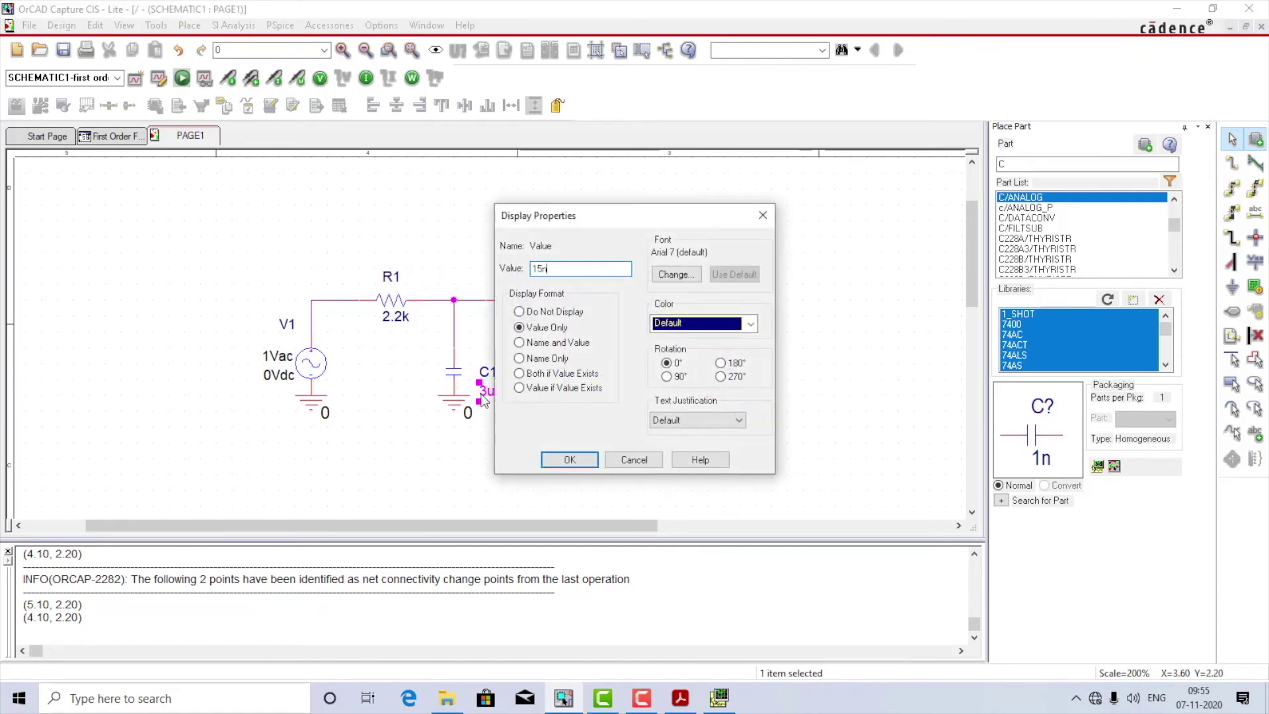
{"action": "key", "text": "Return"}
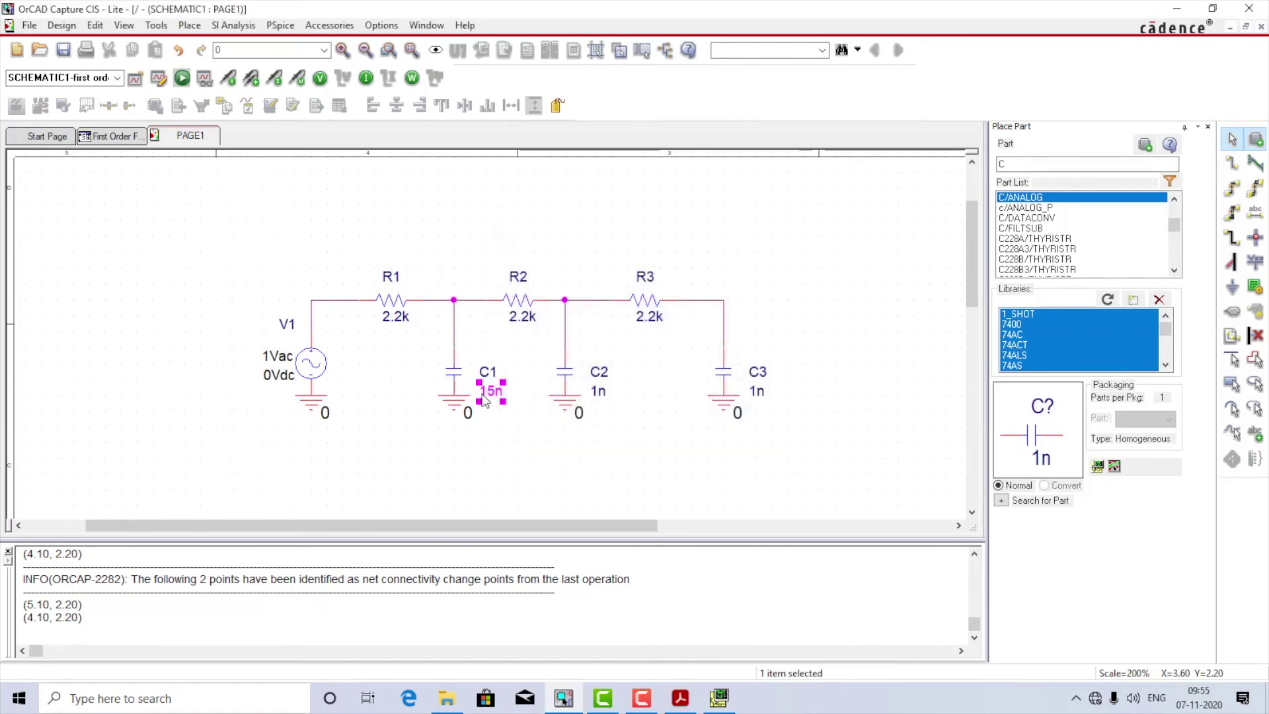
{"action": "double_click", "coordinate": [598, 392]}
{"action": "type", "text": "15n"}
{"action": "key", "text": "Return"}
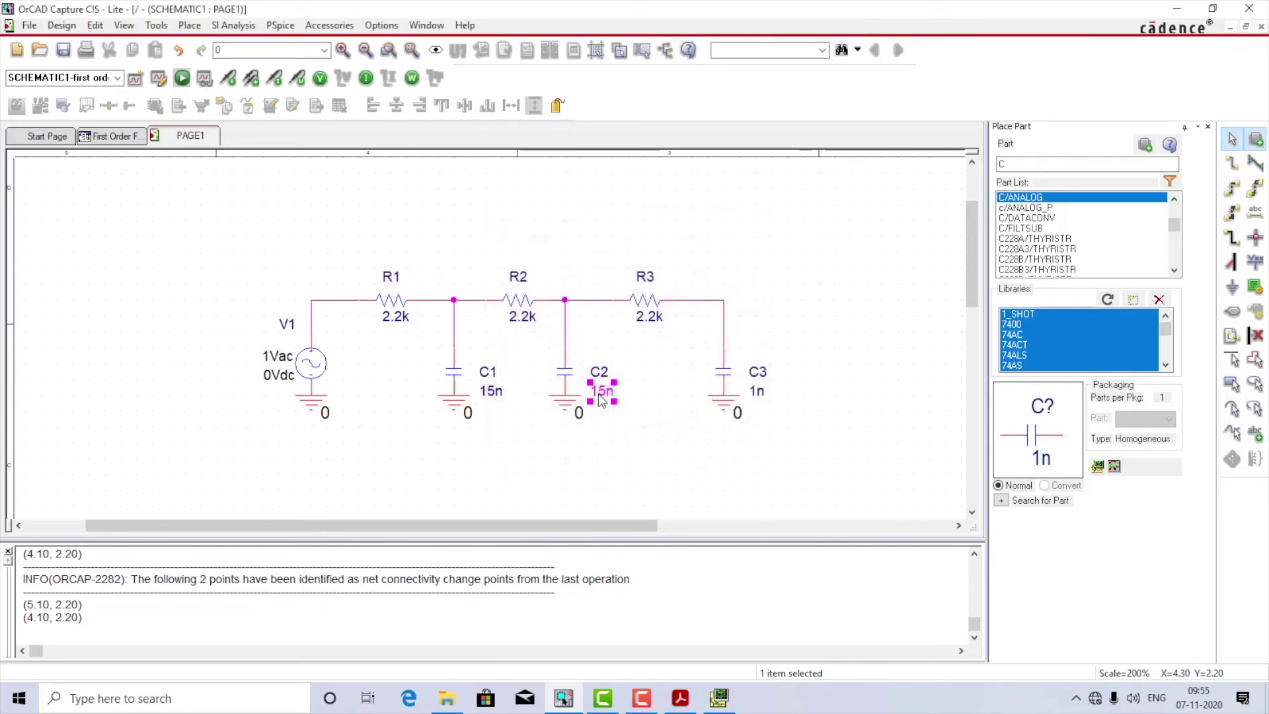
{"action": "double_click", "coordinate": [760, 395]}
{"action": "type", "text": "15"}
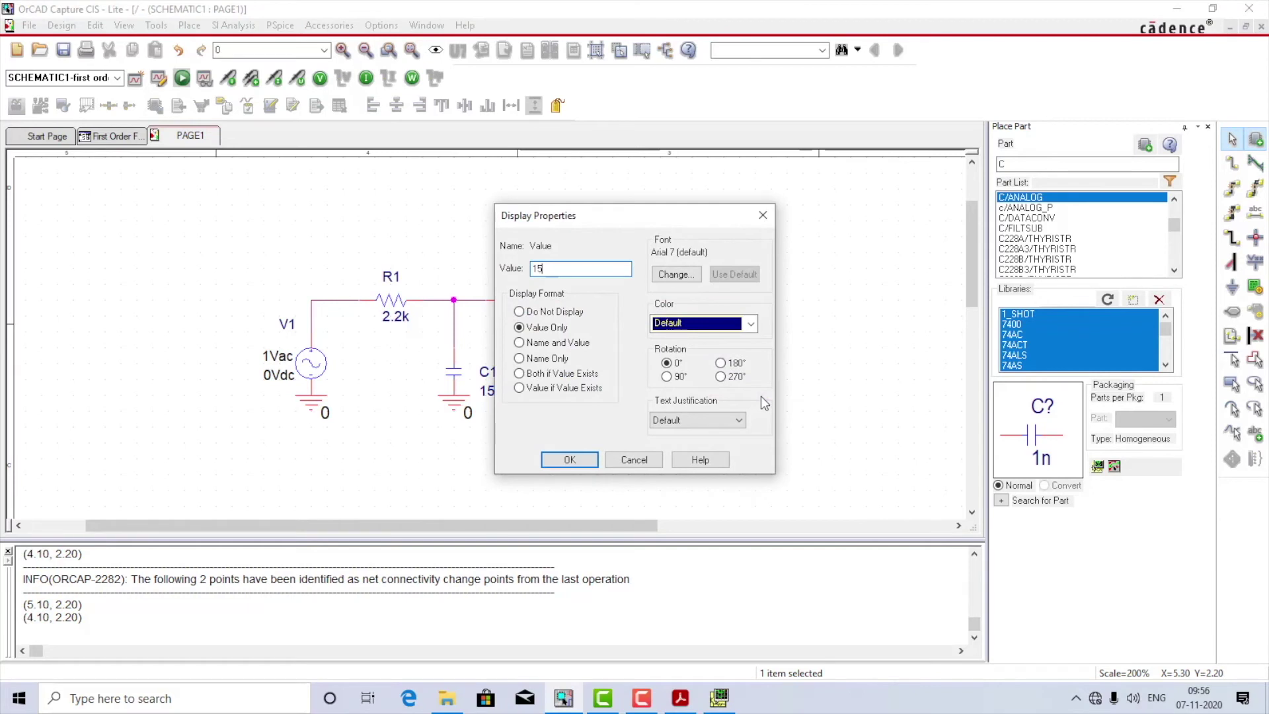
{"action": "type", "text": "n"}
{"action": "key", "text": "Return"}
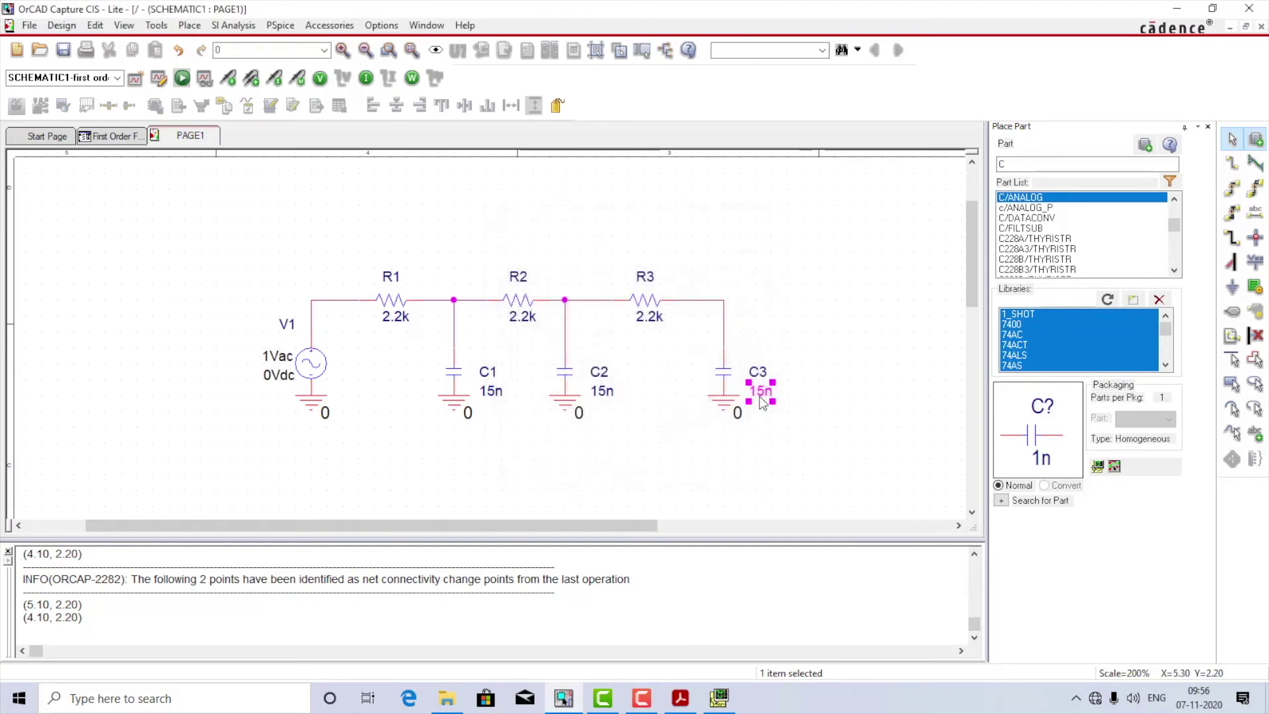
{"action": "left_click", "coordinate": [730, 498]}
Place a dB Magnitude of Voltage marker at the R3–C3 output node
{"action": "left_click", "coordinate": [275, 29]}
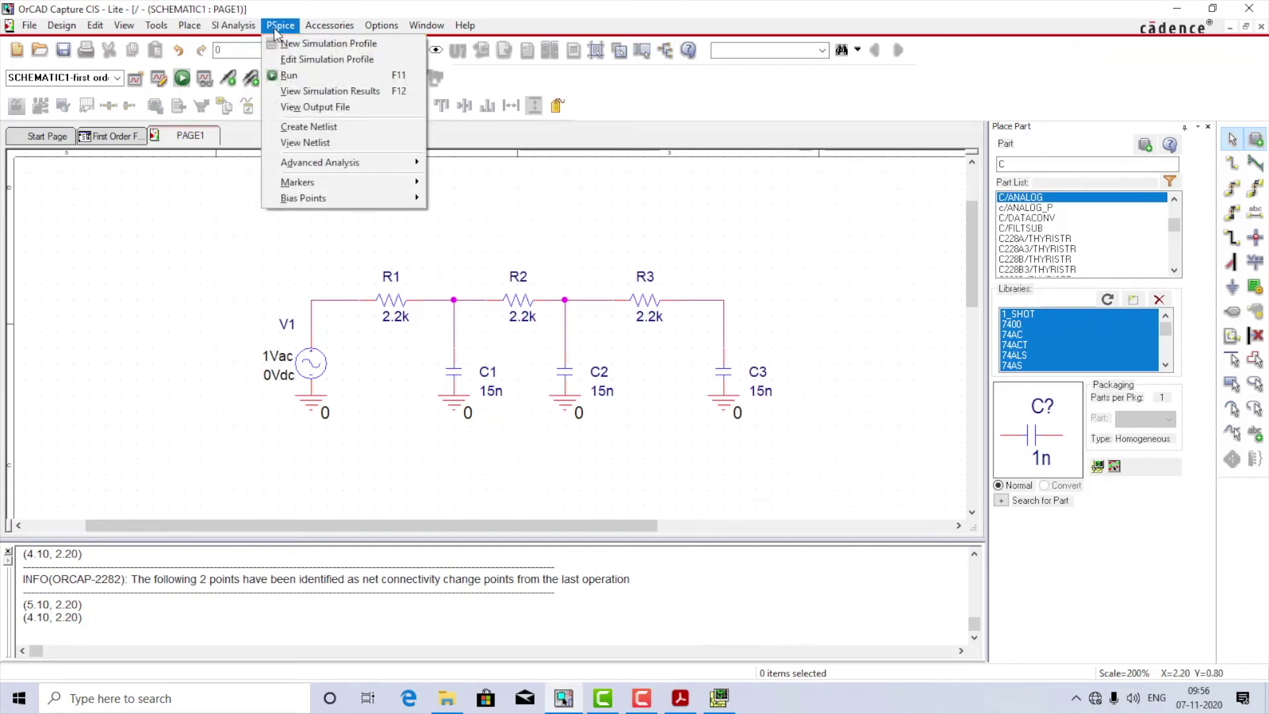
{"action": "mouse_move", "coordinate": [315, 180]}
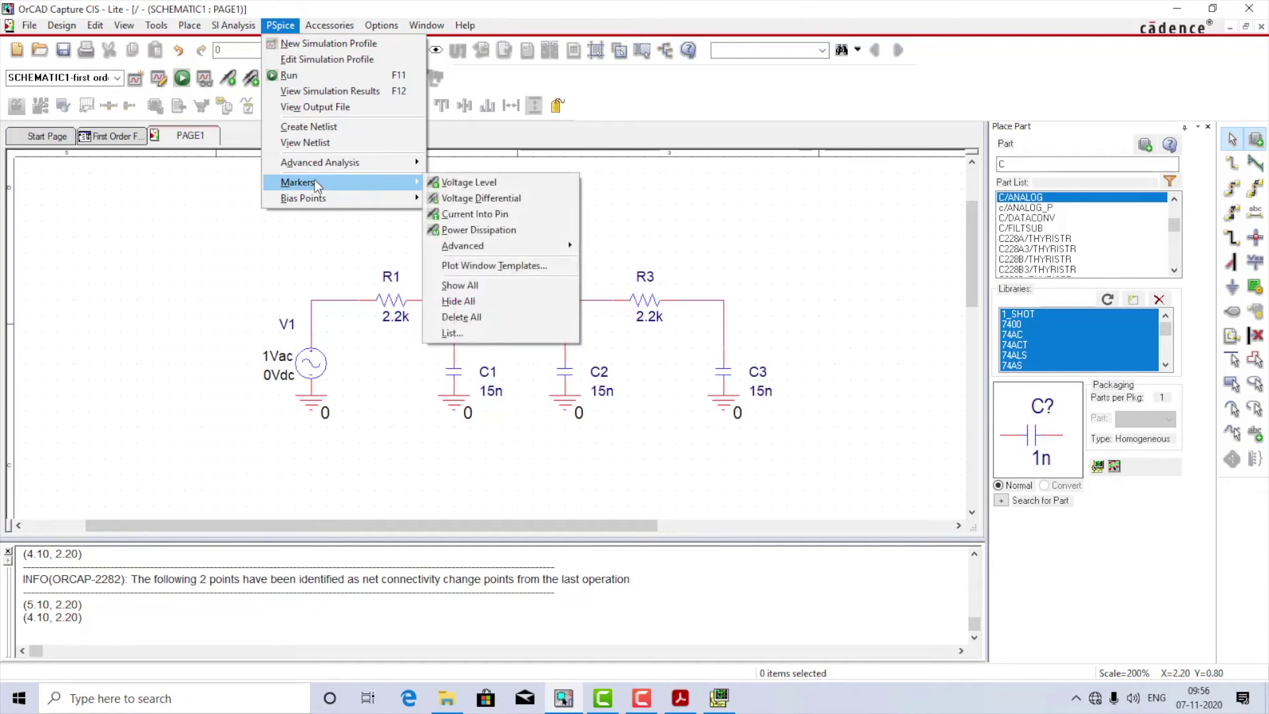
{"action": "mouse_move", "coordinate": [508, 241]}
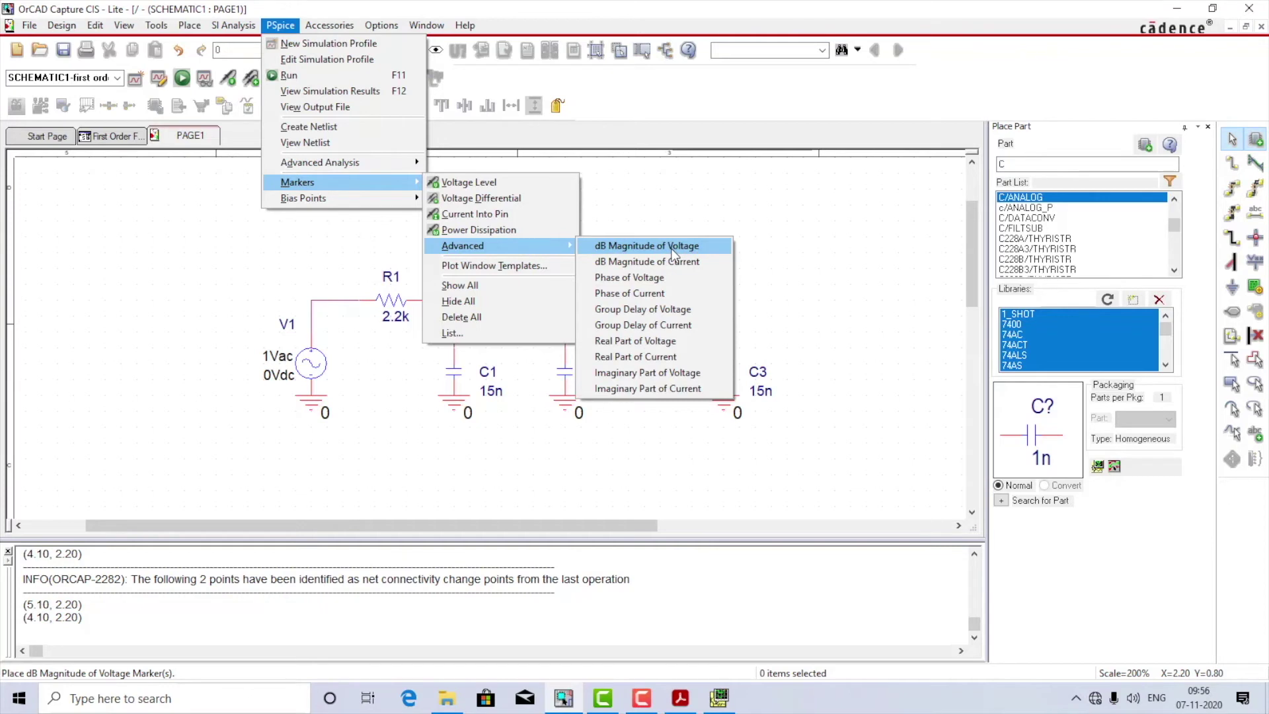
{"action": "left_click", "coordinate": [673, 246]}
{"action": "left_click", "coordinate": [725, 301]}
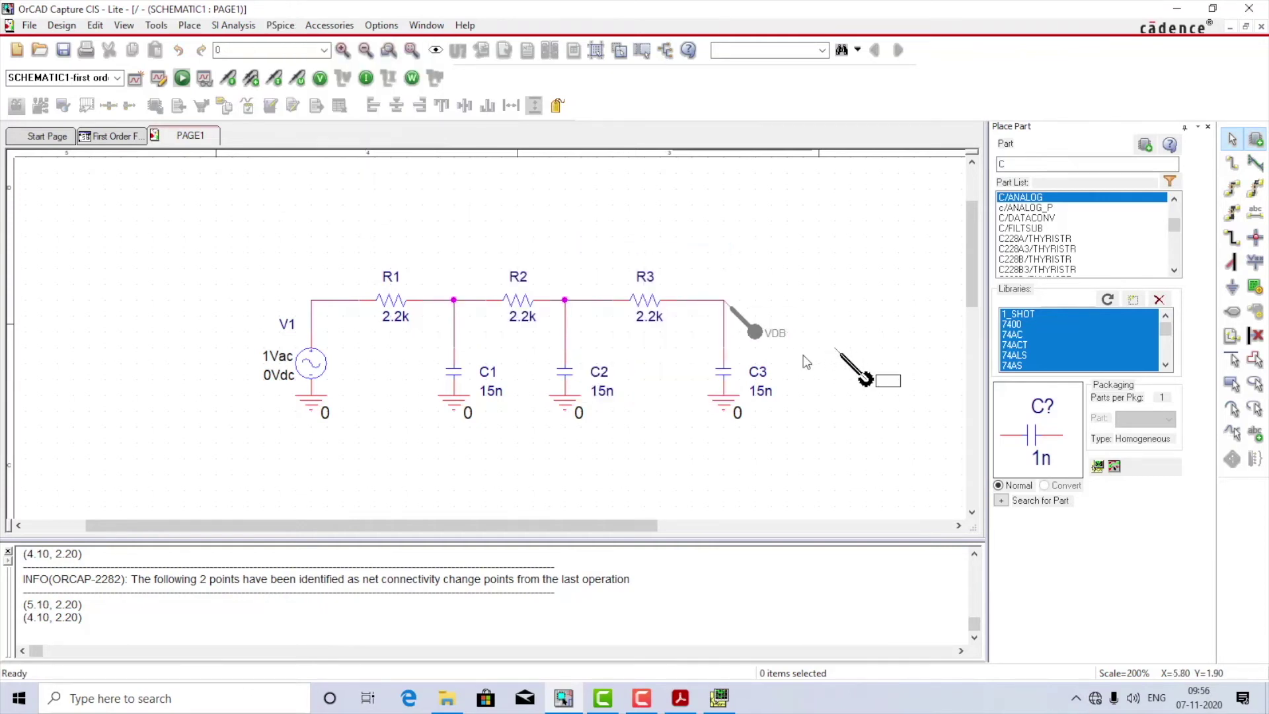
{"action": "key", "text": "Escape"}
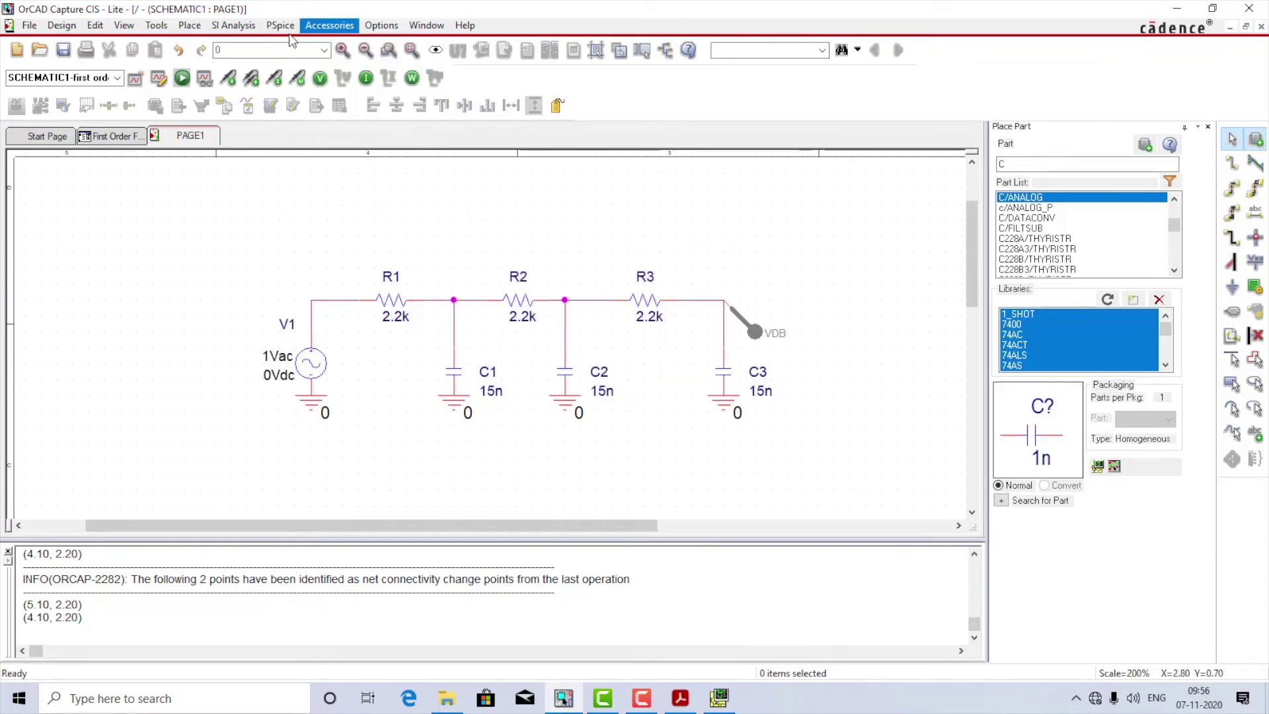
Add a Phase of Voltage marker at the same R3–C3 node as the VDB marker
{"action": "left_click", "coordinate": [283, 26]}
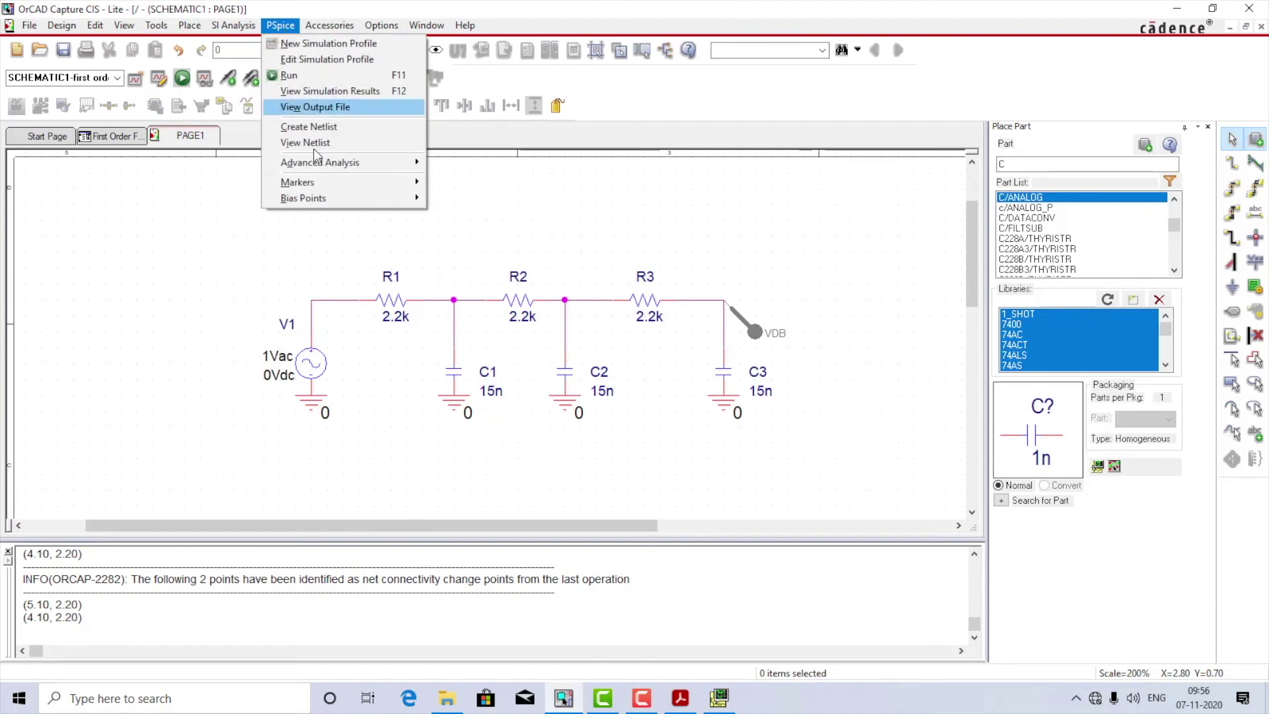
{"action": "mouse_move", "coordinate": [533, 245]}
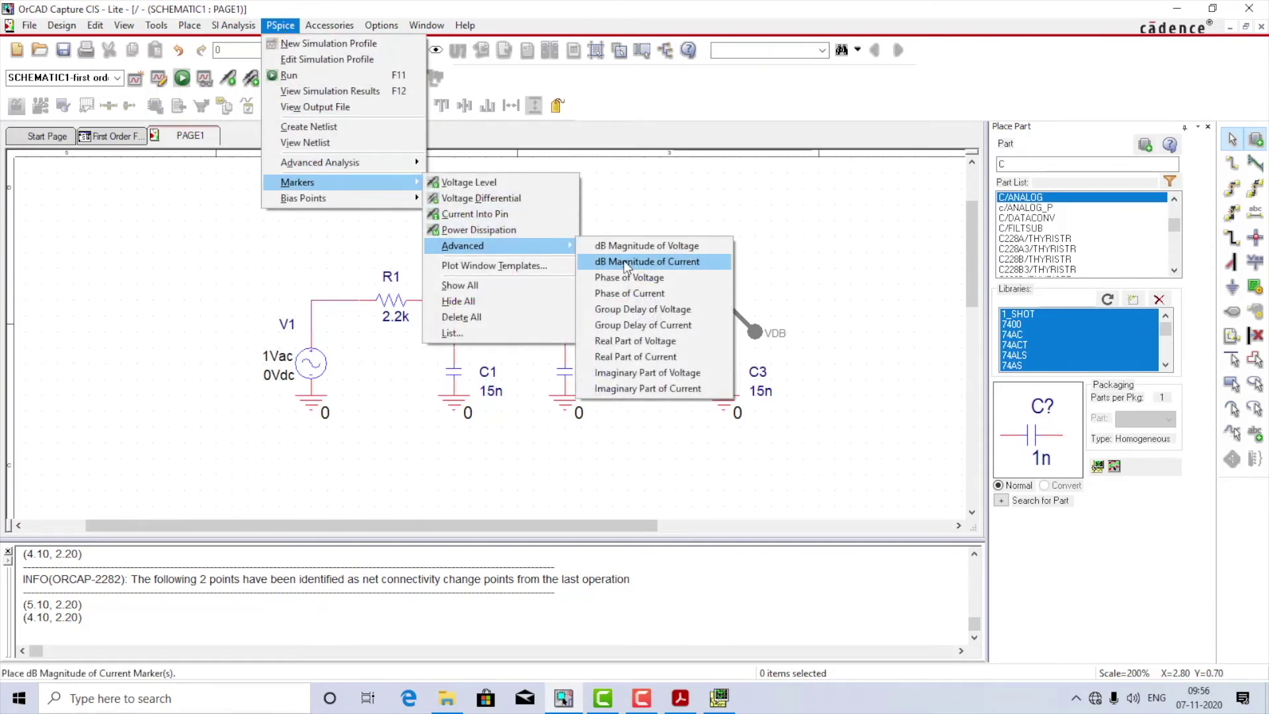
{"action": "left_click", "coordinate": [648, 284]}
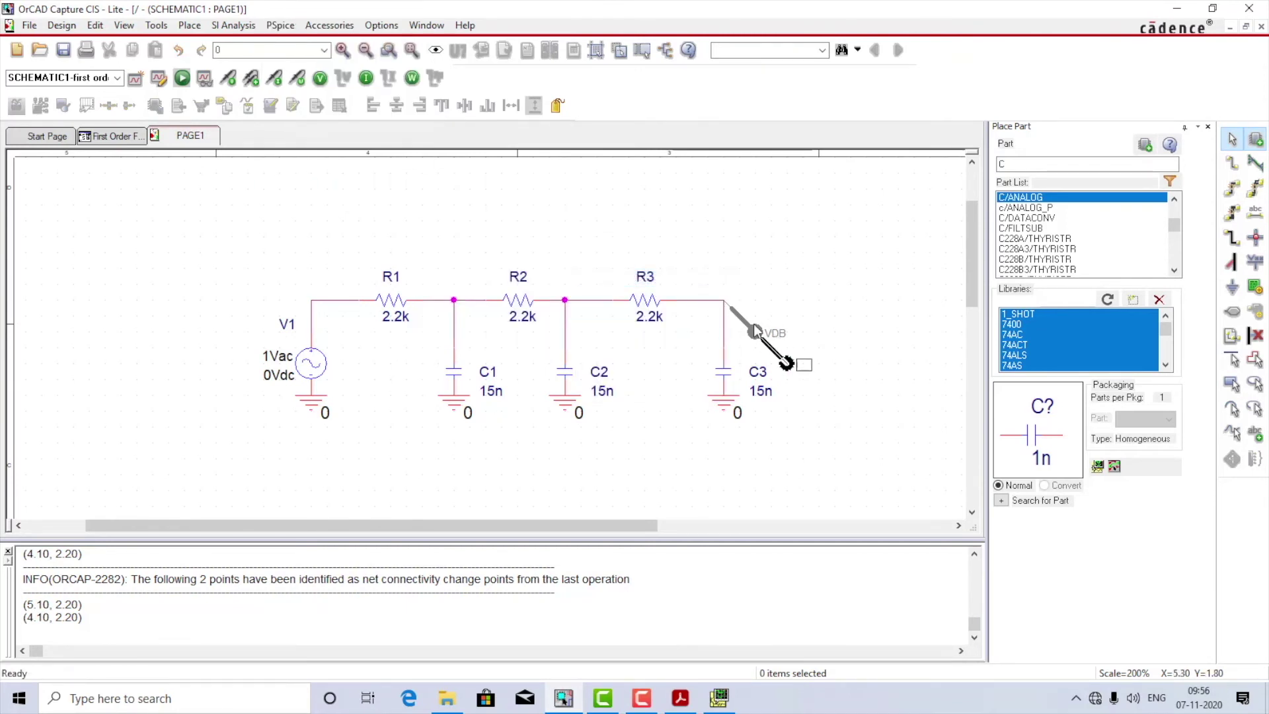
{"action": "left_click", "coordinate": [728, 302]}
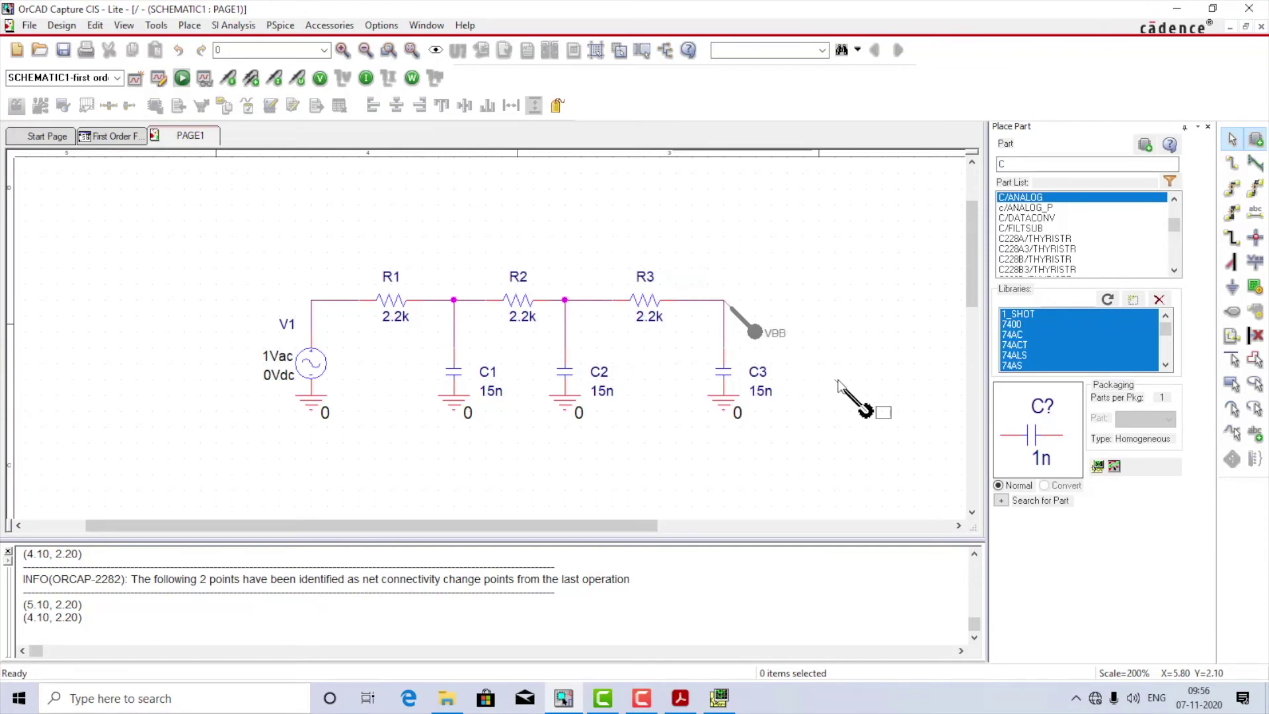
{"action": "key", "text": "Escape"}
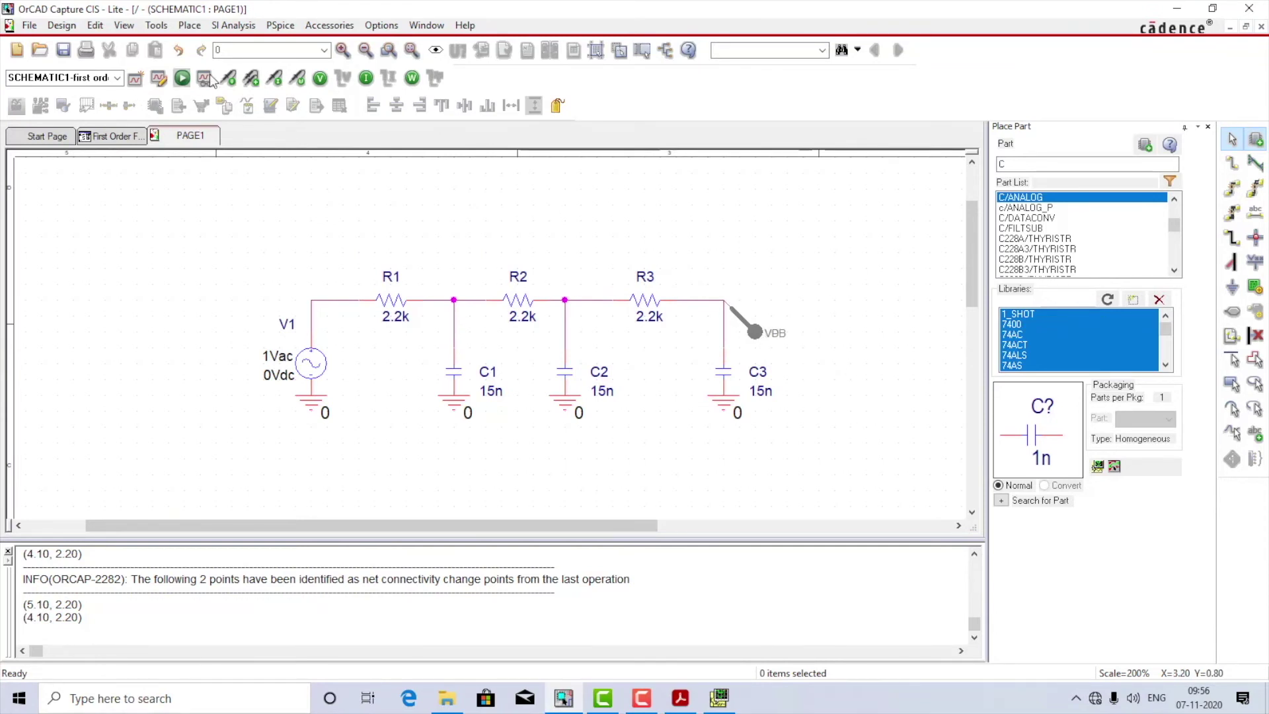
Run the RC ladder's simulation, and change the AC sweep's end frequency to 10Meg in the simulation profile
{"action": "left_click", "coordinate": [184, 77]}
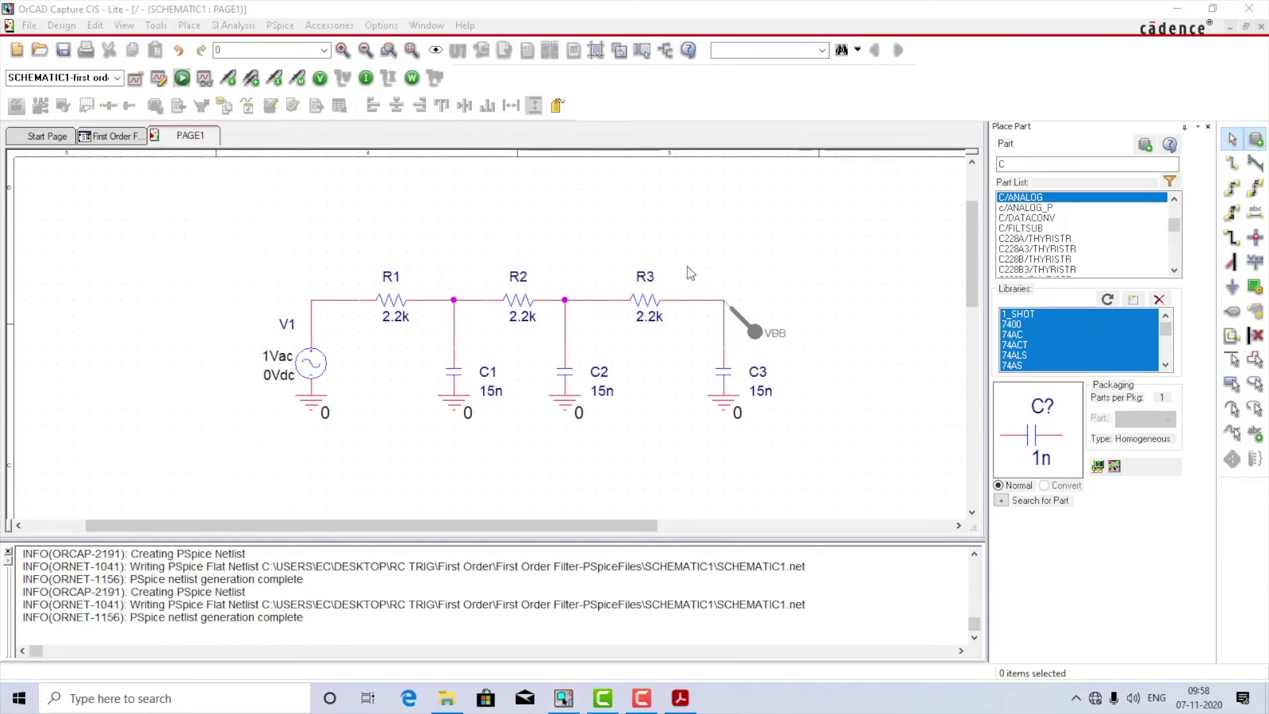
{"action": "left_click", "coordinate": [279, 25]}
{"action": "left_click", "coordinate": [296, 61]}
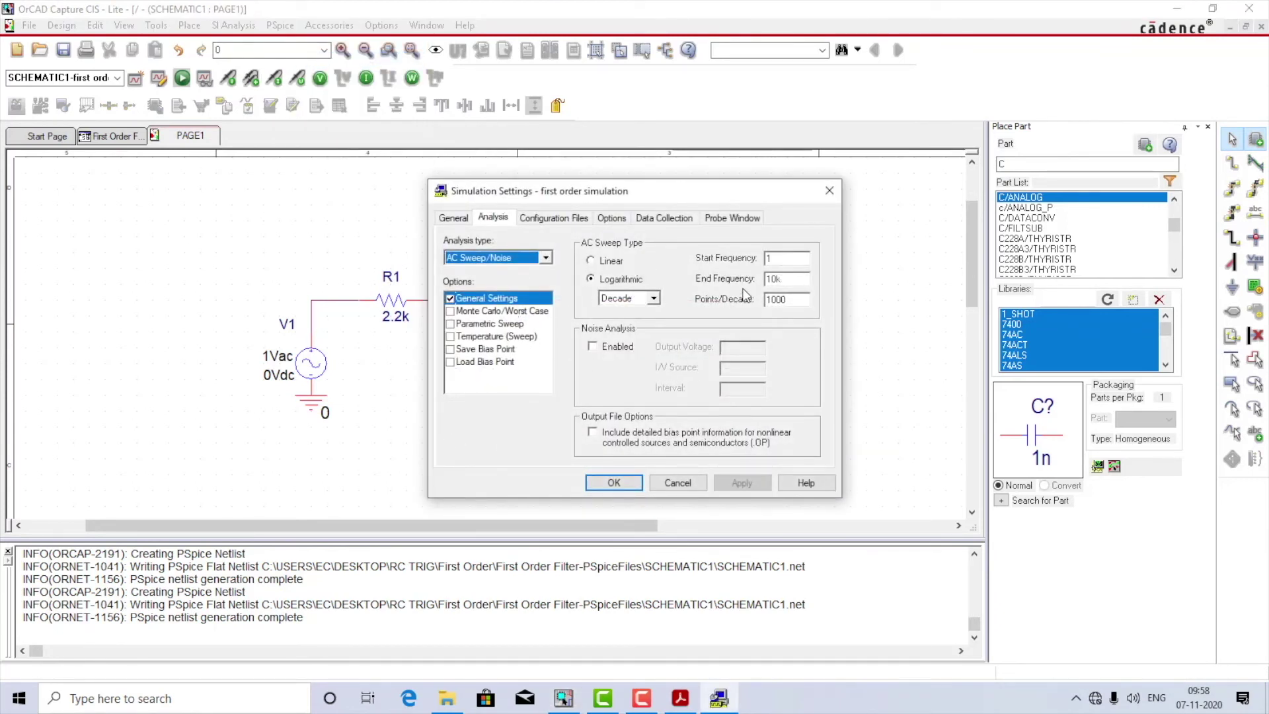
{"action": "double_click", "coordinate": [784, 279]}
{"action": "type", "text": "10k"}
{"action": "type", "text": "10"}
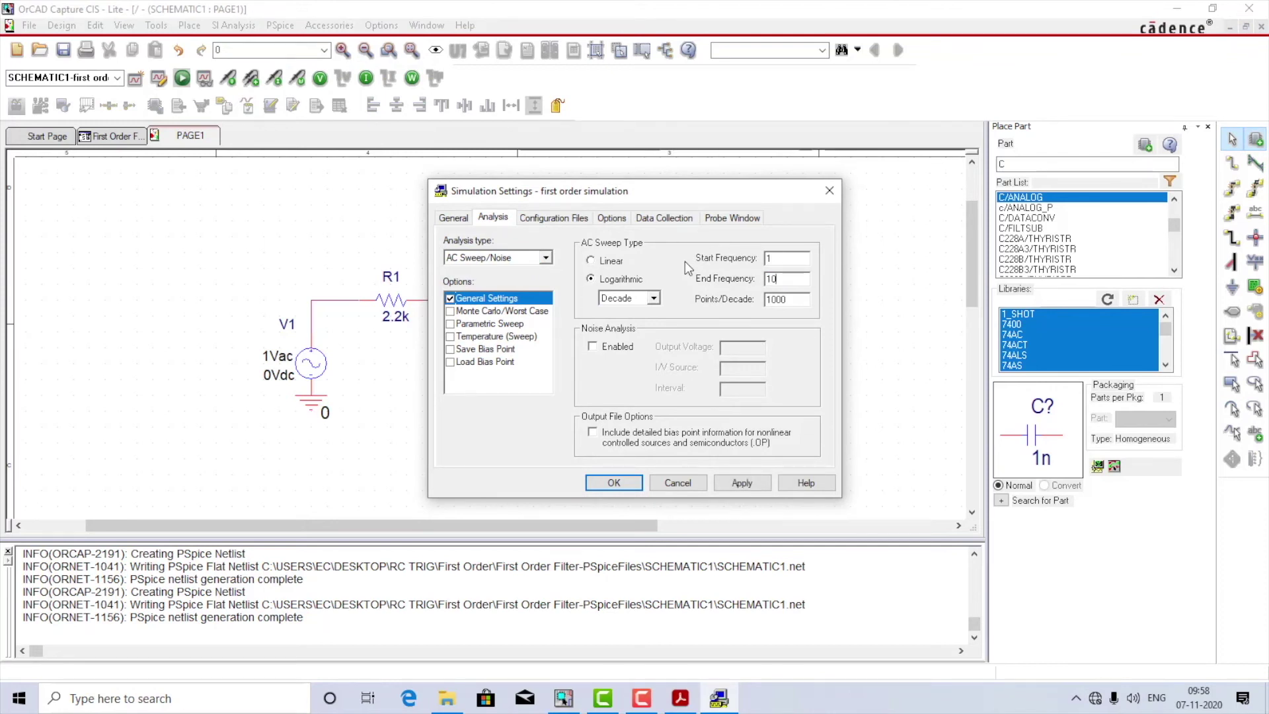
{"action": "type", "text": "Meg"}
{"action": "left_click", "coordinate": [757, 484]}
{"action": "left_click", "coordinate": [633, 485]}
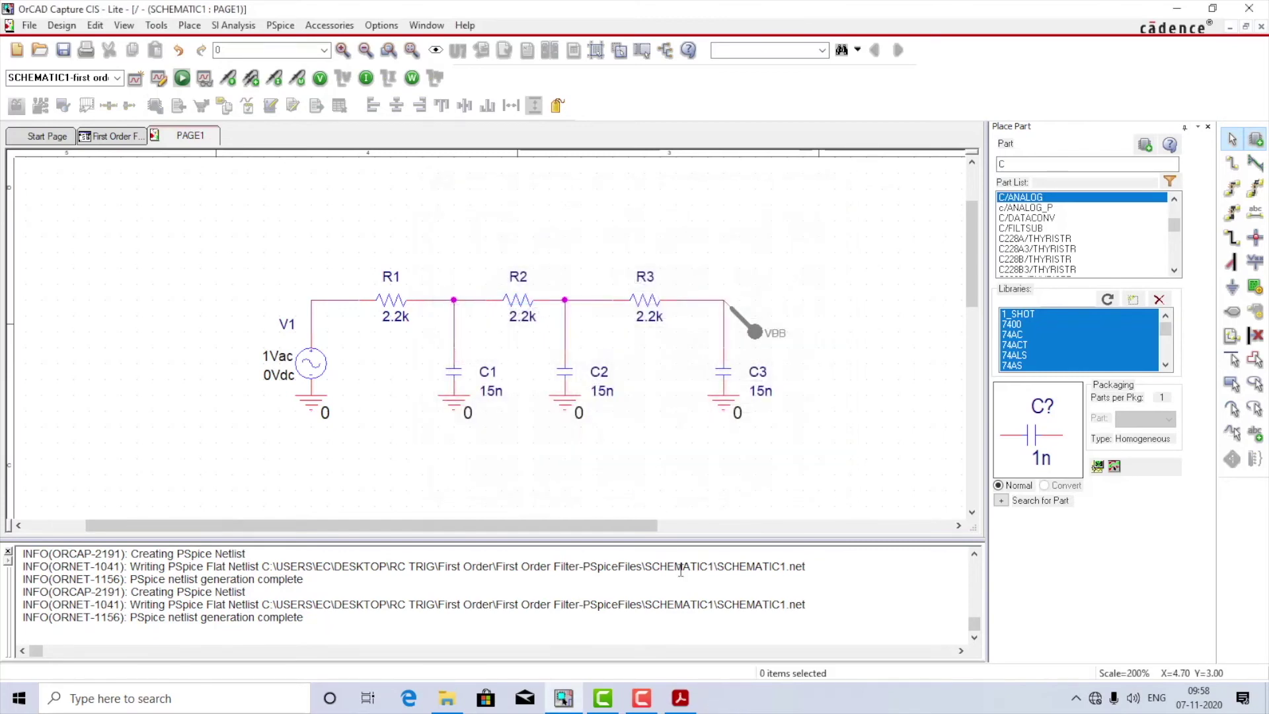
Rerun the RC ladder's simulation with the new sweep range and bring up the plotted results
{"action": "left_click", "coordinate": [182, 79]}
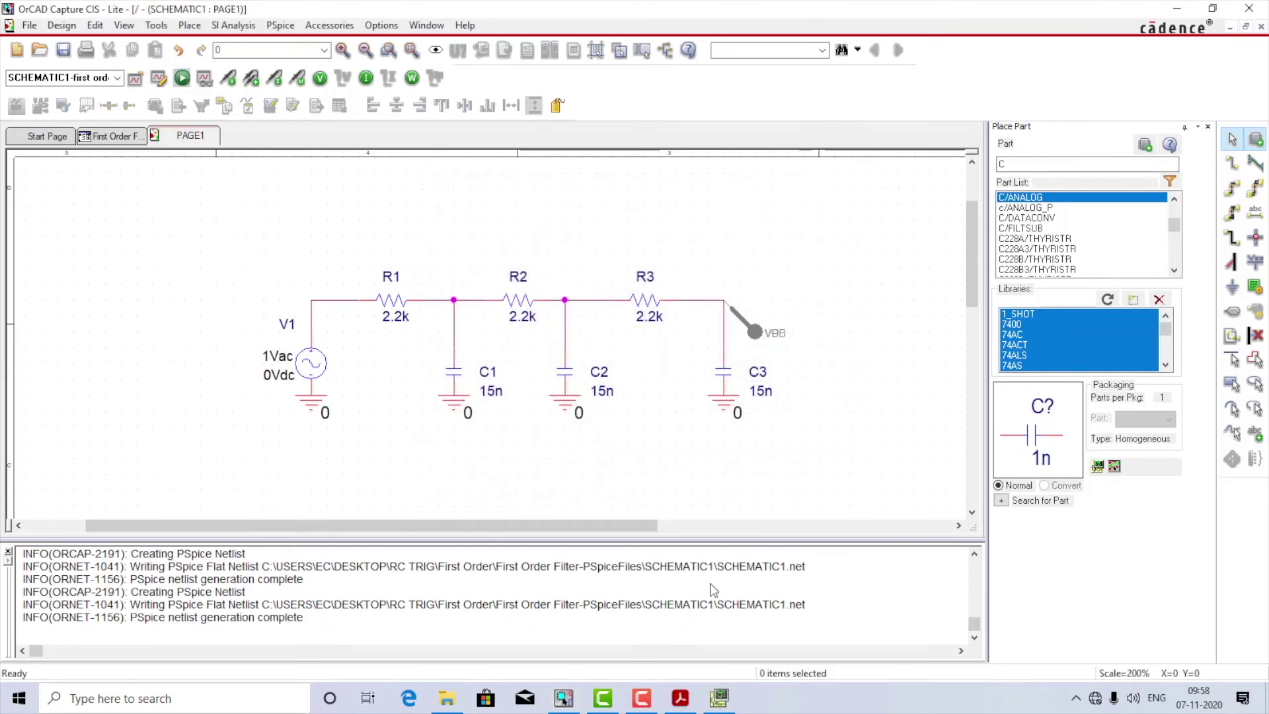
{"action": "left_click", "coordinate": [721, 699]}
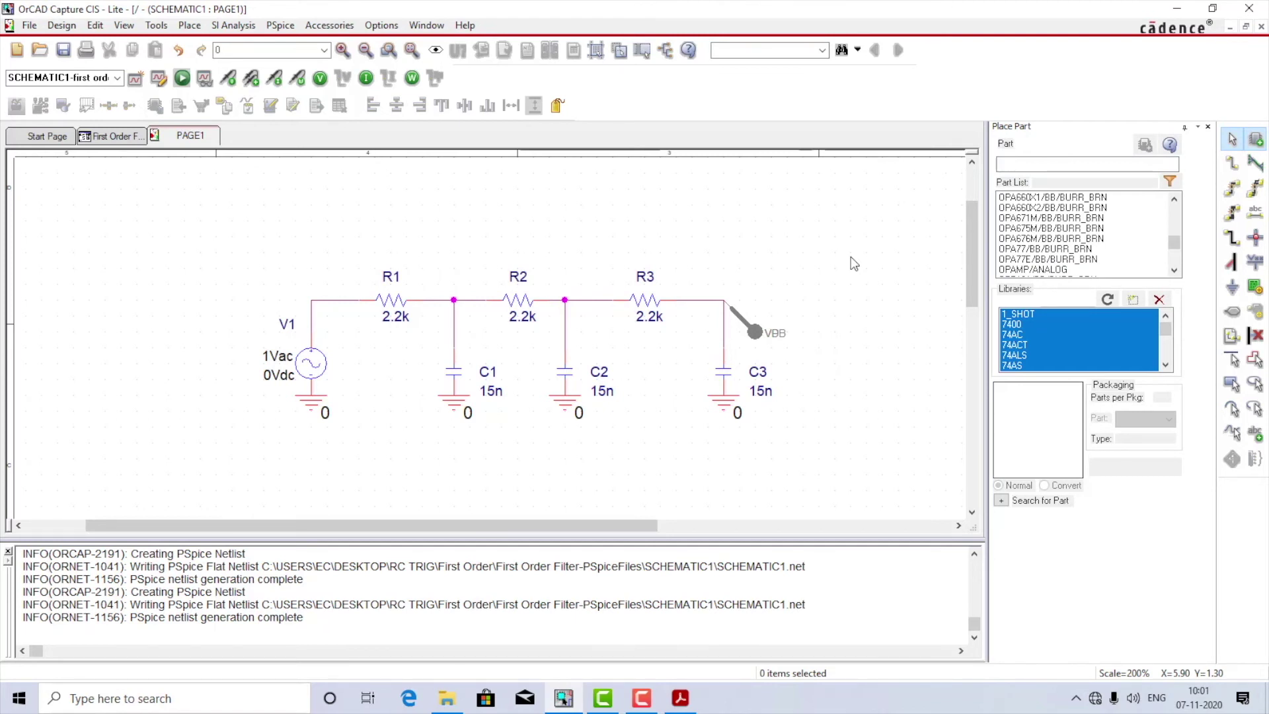
{"action": "left_click_drag", "start_coordinate": [217, 267], "coordinate": [864, 508]}
{"action": "left_click", "coordinate": [102, 224]}
Start a new PSpice Analog or Mixed A/D project named Sallen-Key
{"action": "left_click", "coordinate": [30, 25]}
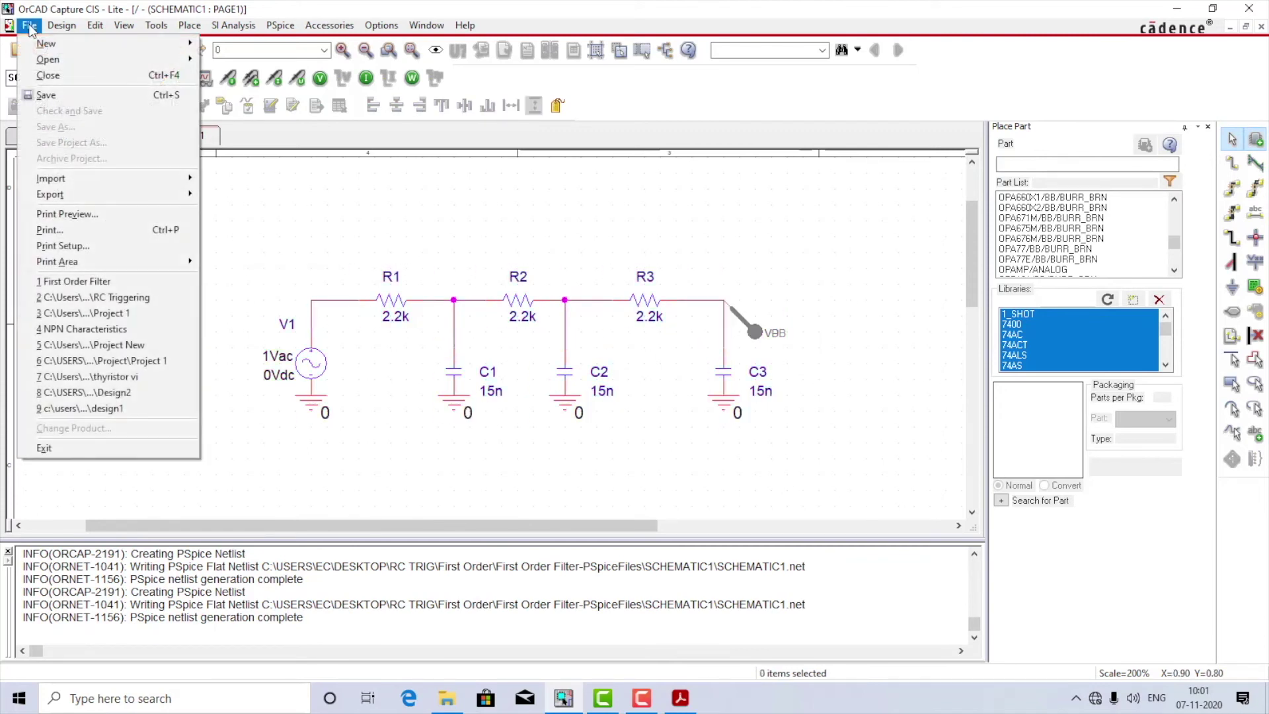
{"action": "mouse_move", "coordinate": [80, 43]}
{"action": "left_click", "coordinate": [216, 45]}
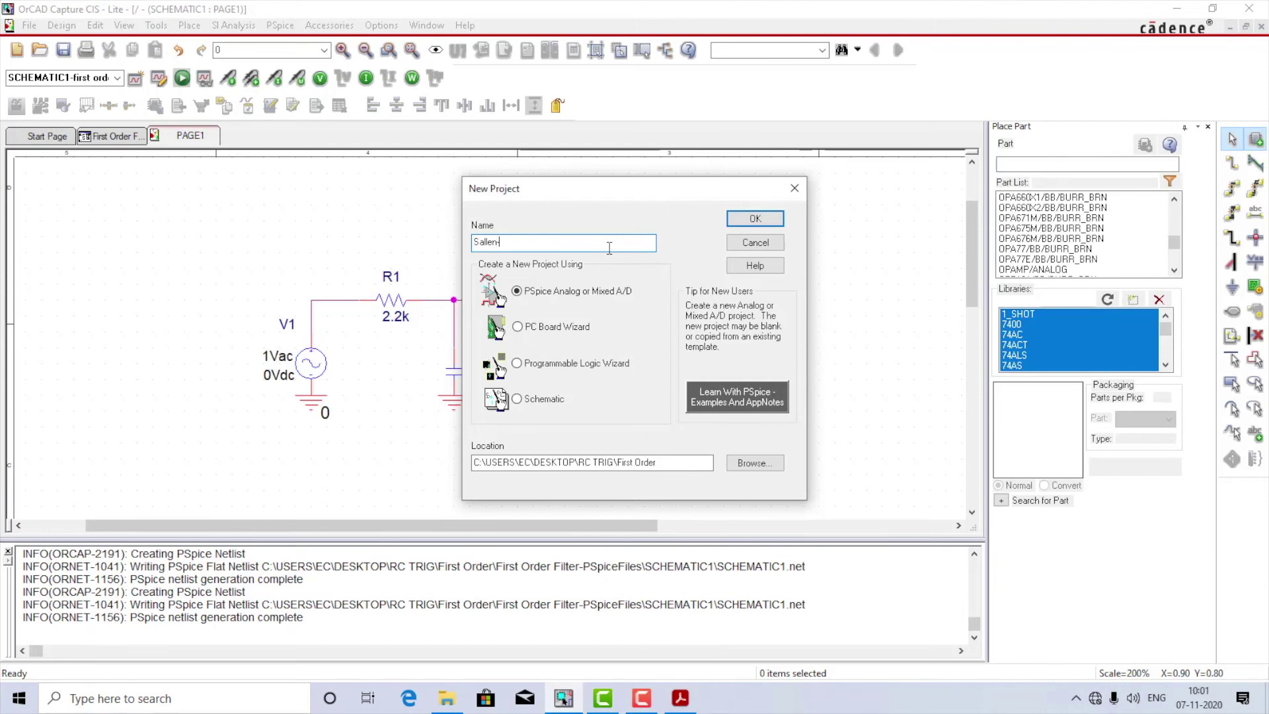
Create a Sallen_Key folder inside the First Order directory and set it as the new project's location
{"action": "left_click", "coordinate": [770, 463]}
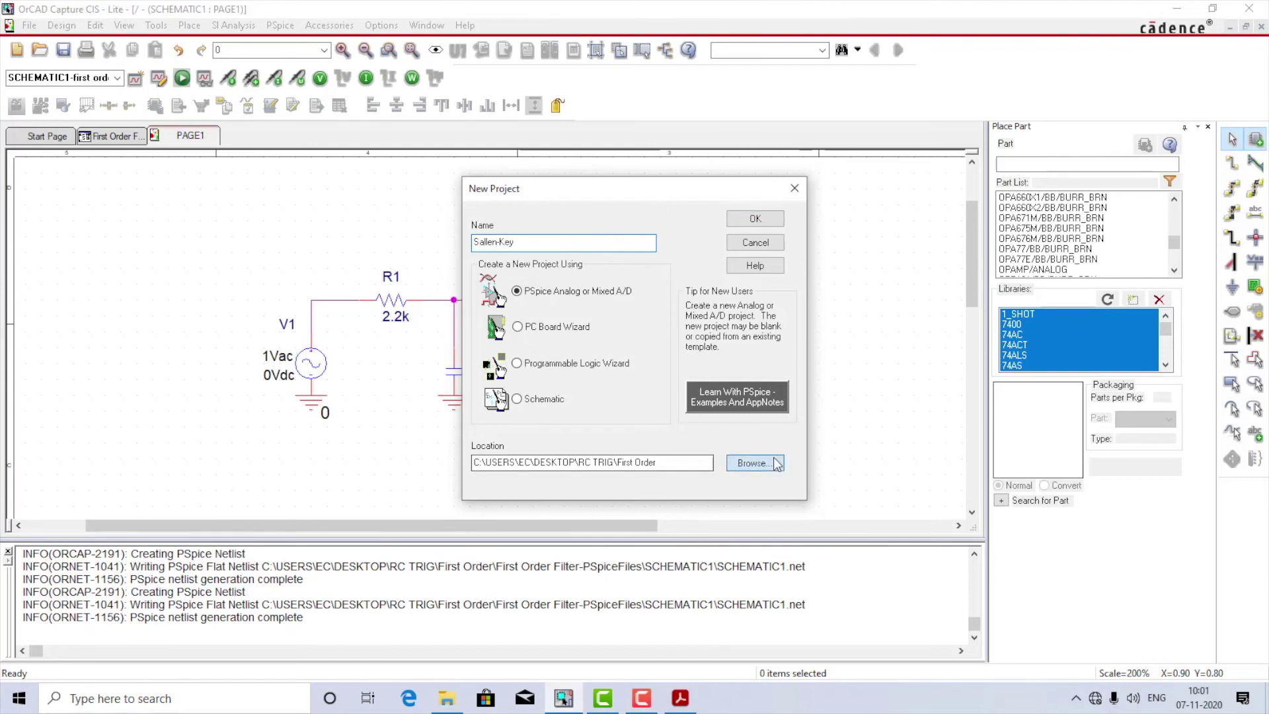
{"action": "left_click", "coordinate": [562, 302]}
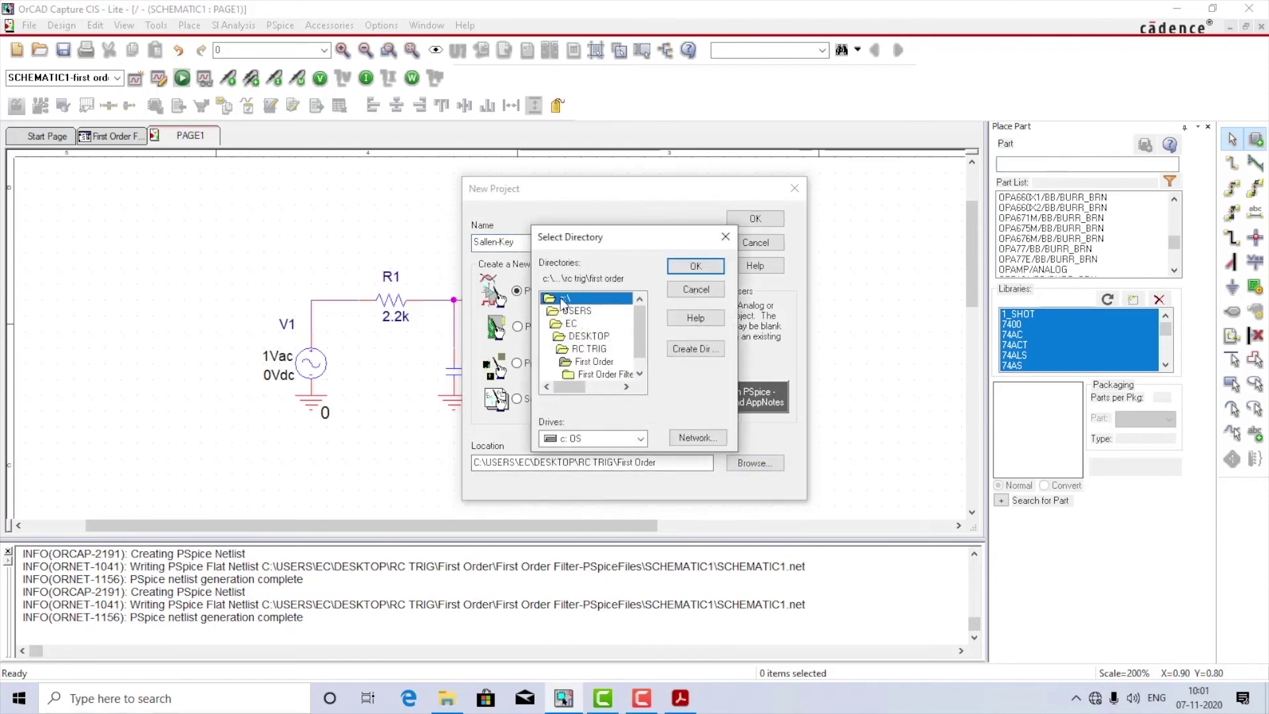
{"action": "left_click", "coordinate": [588, 336]}
{"action": "left_click", "coordinate": [708, 355]}
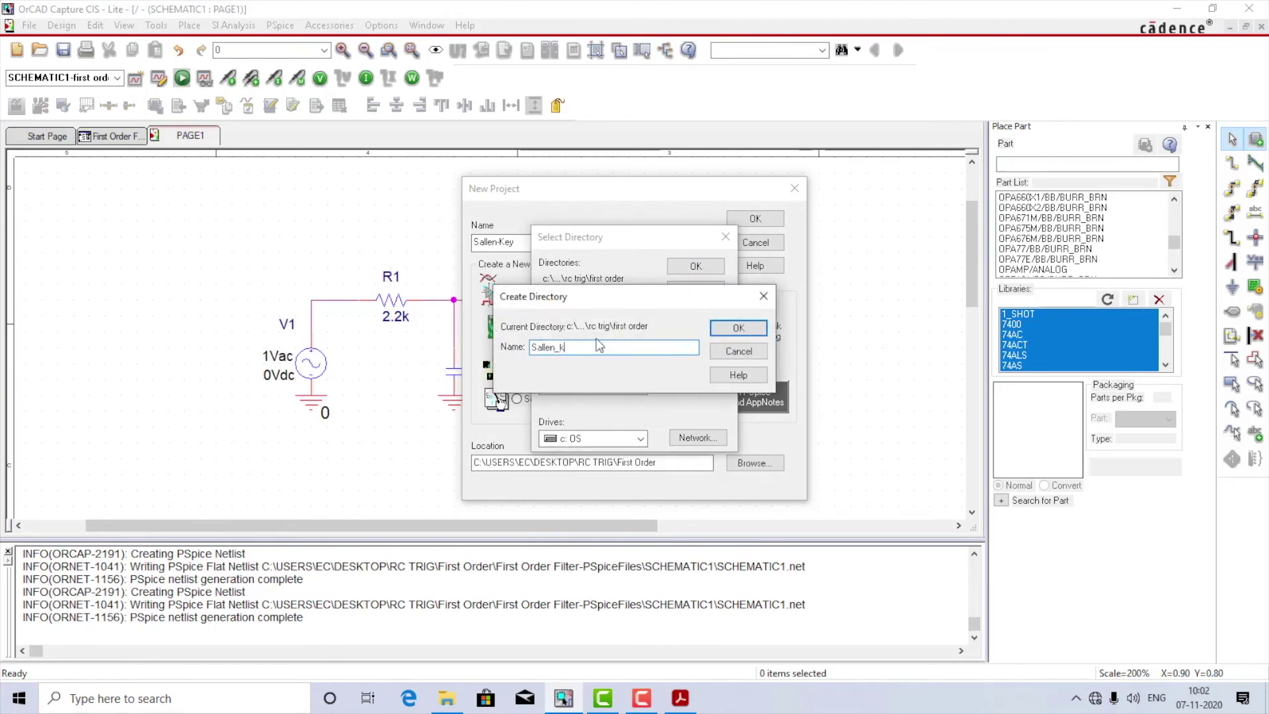
{"action": "left_click", "coordinate": [723, 331]}
{"action": "left_click", "coordinate": [598, 361]}
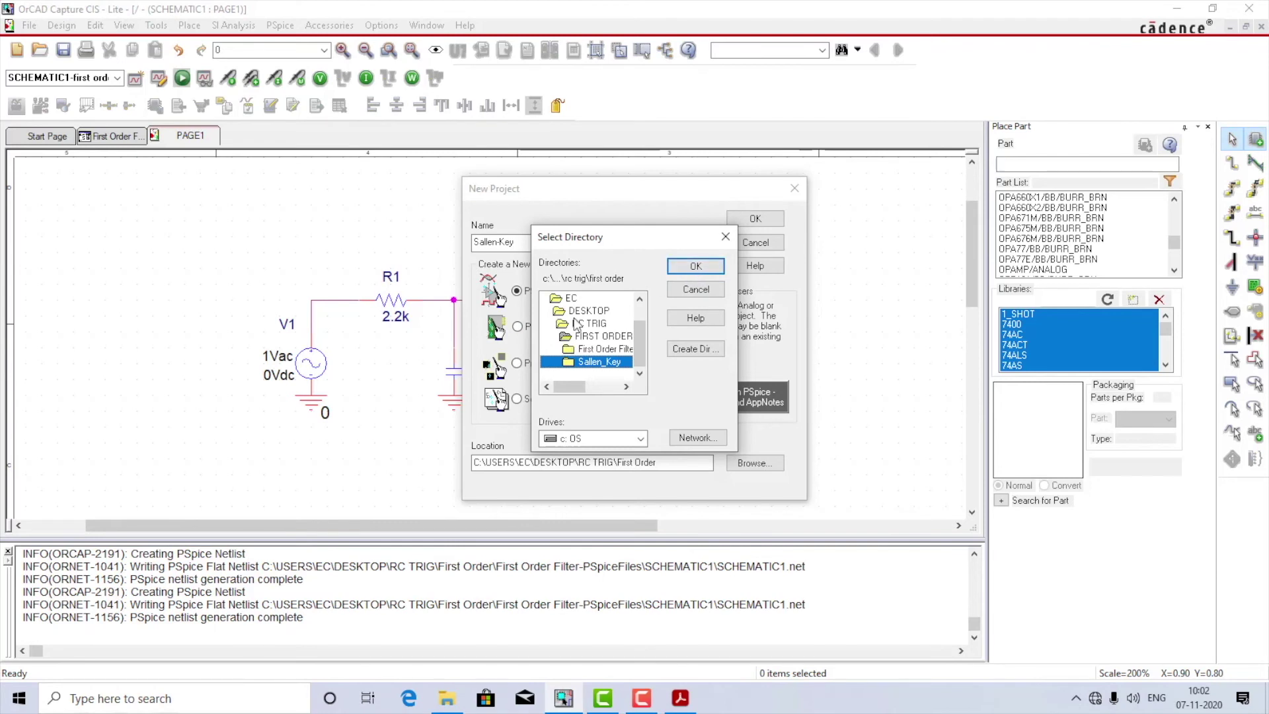
{"action": "left_click", "coordinate": [688, 272]}
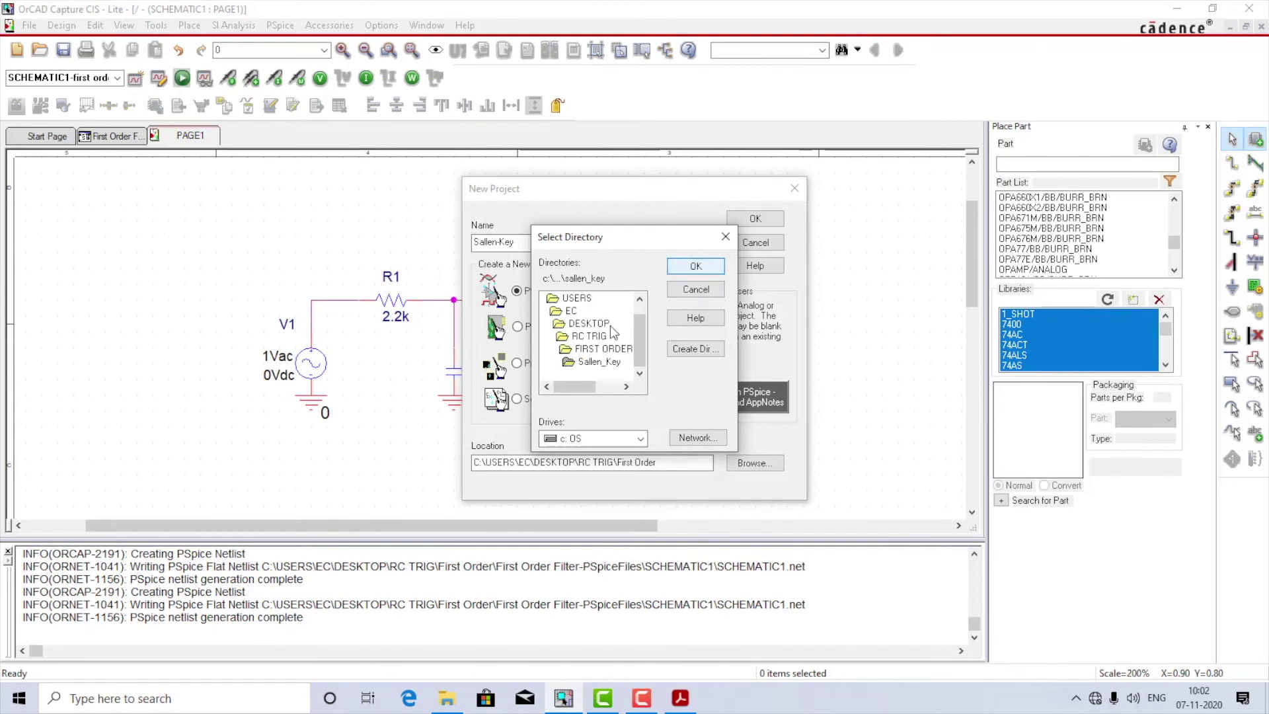
{"action": "left_click", "coordinate": [694, 266]}
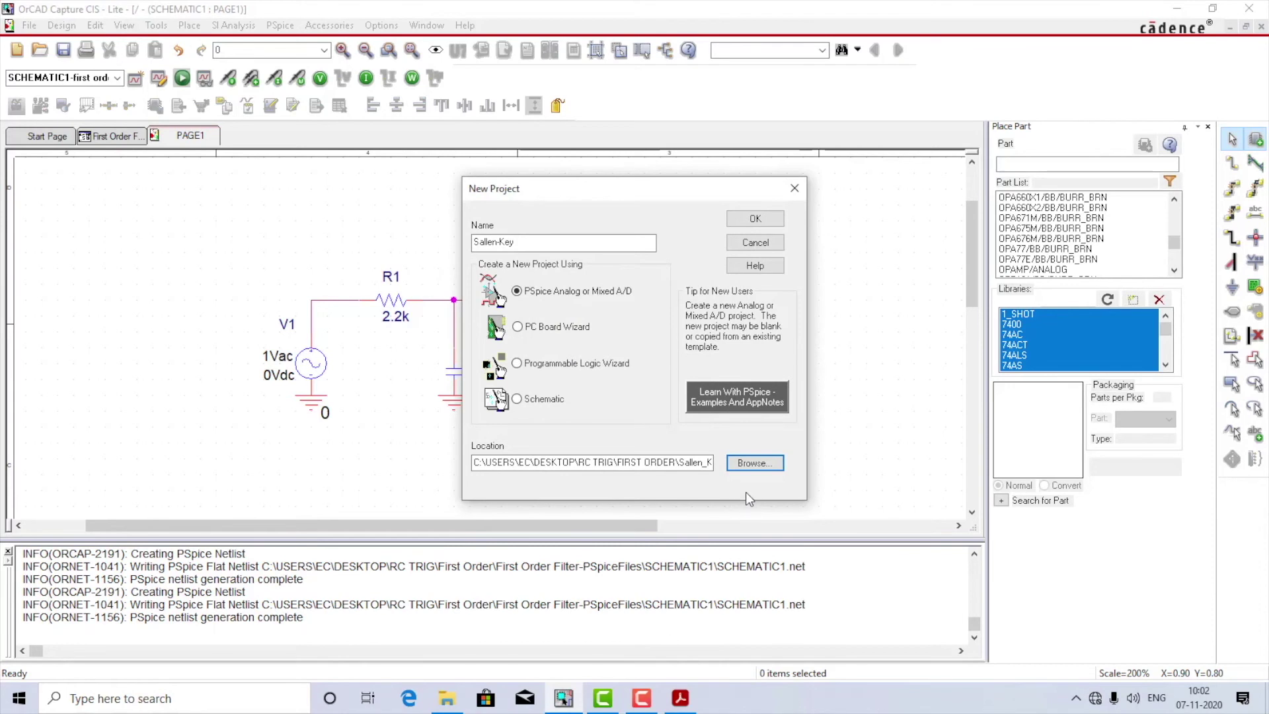
Create the Sallen-Key project as a blank PSpice project
{"action": "left_click", "coordinate": [772, 225]}
{"action": "left_click", "coordinate": [509, 372]}
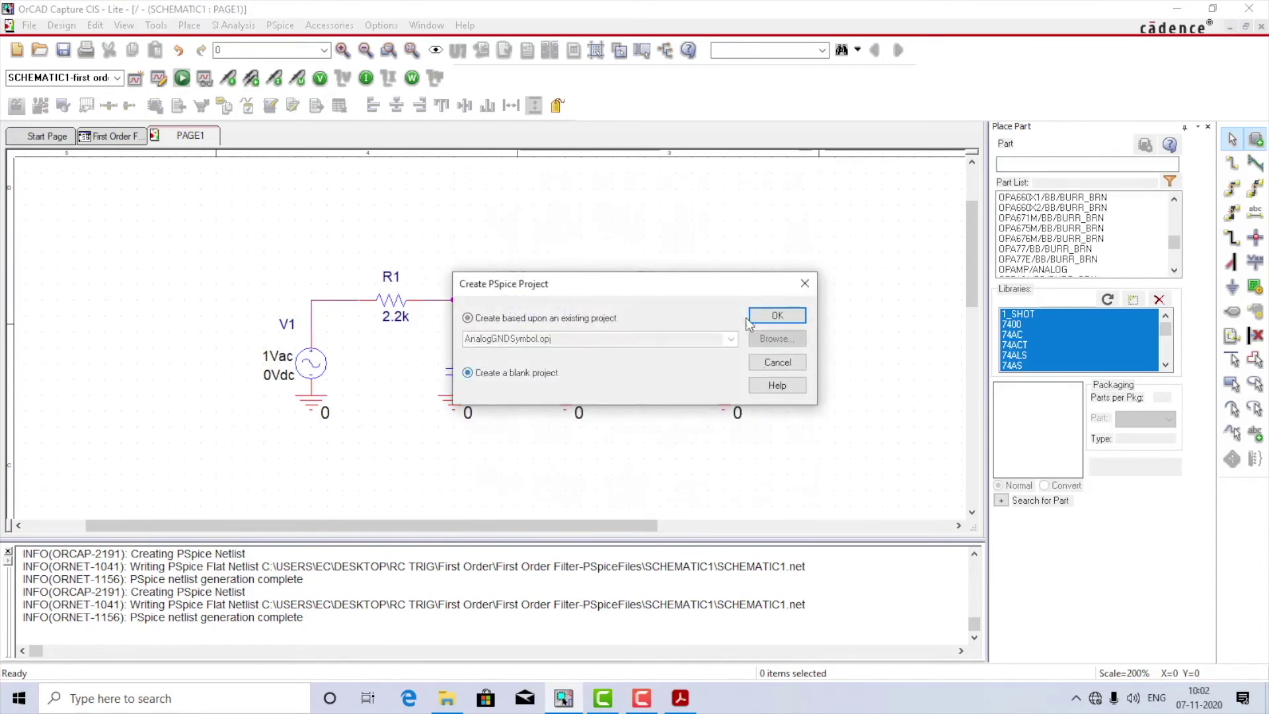
{"action": "left_click", "coordinate": [778, 315]}
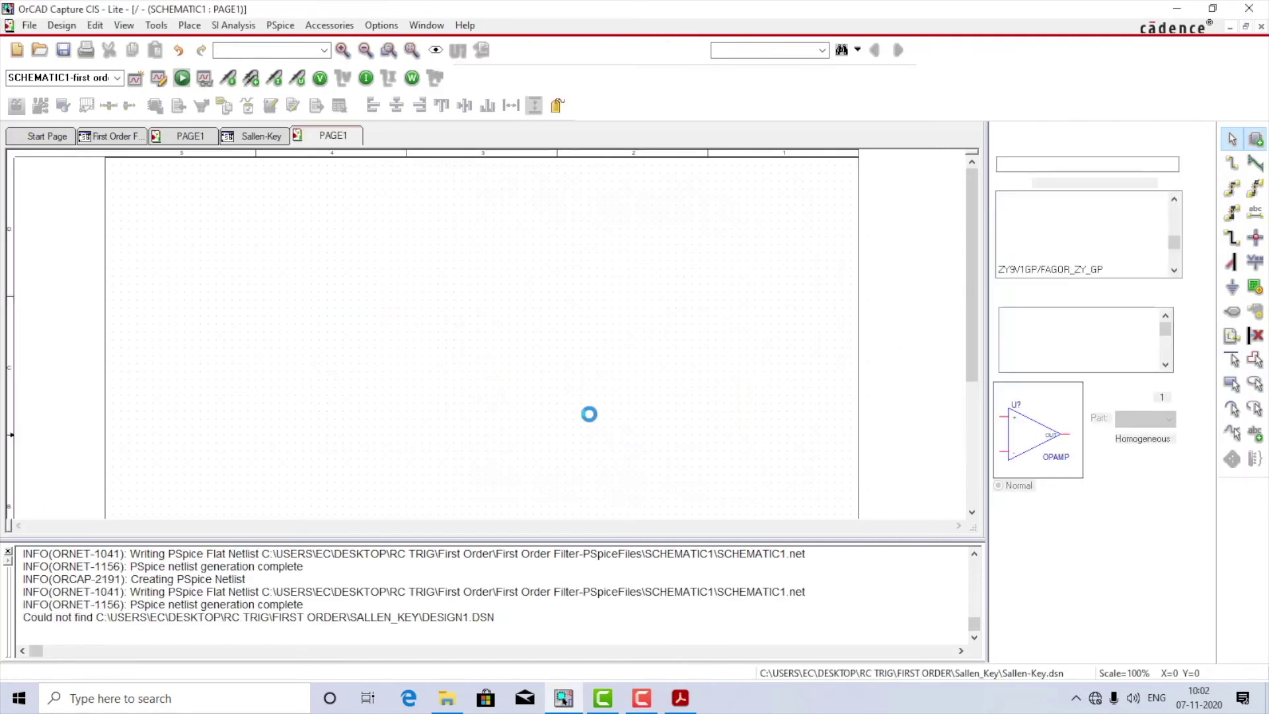
Place an OPAMP part from the ANALOG library on the empty schematic page
{"action": "key", "text": "p"}
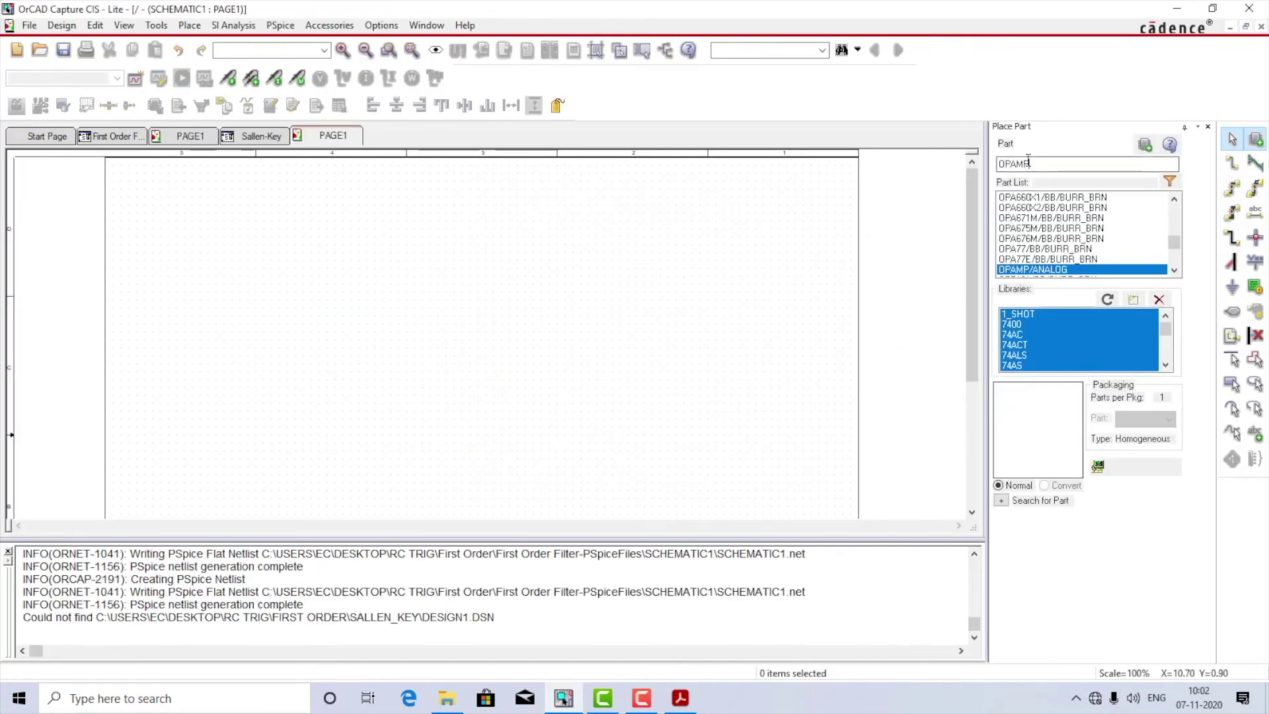
{"action": "type", "text": "opamp"}
{"action": "key", "text": "Return"}
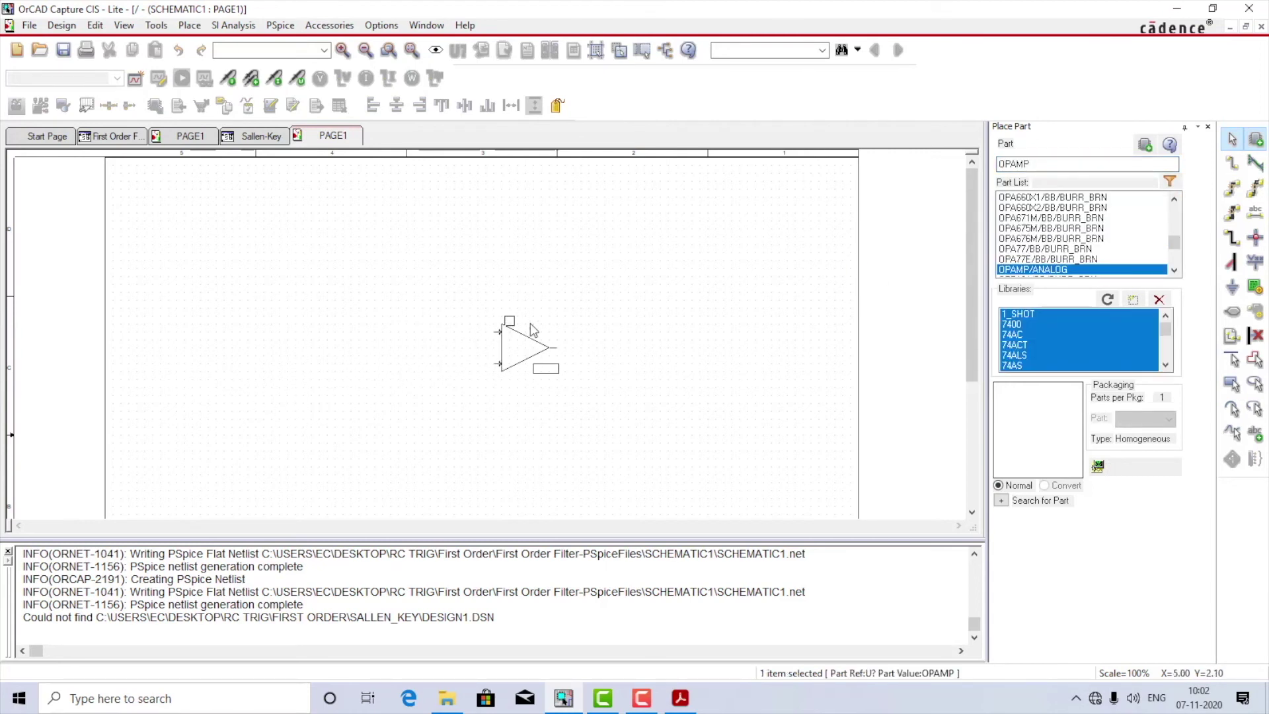
{"action": "left_click", "coordinate": [554, 343]}
{"action": "key", "text": "Escape"}
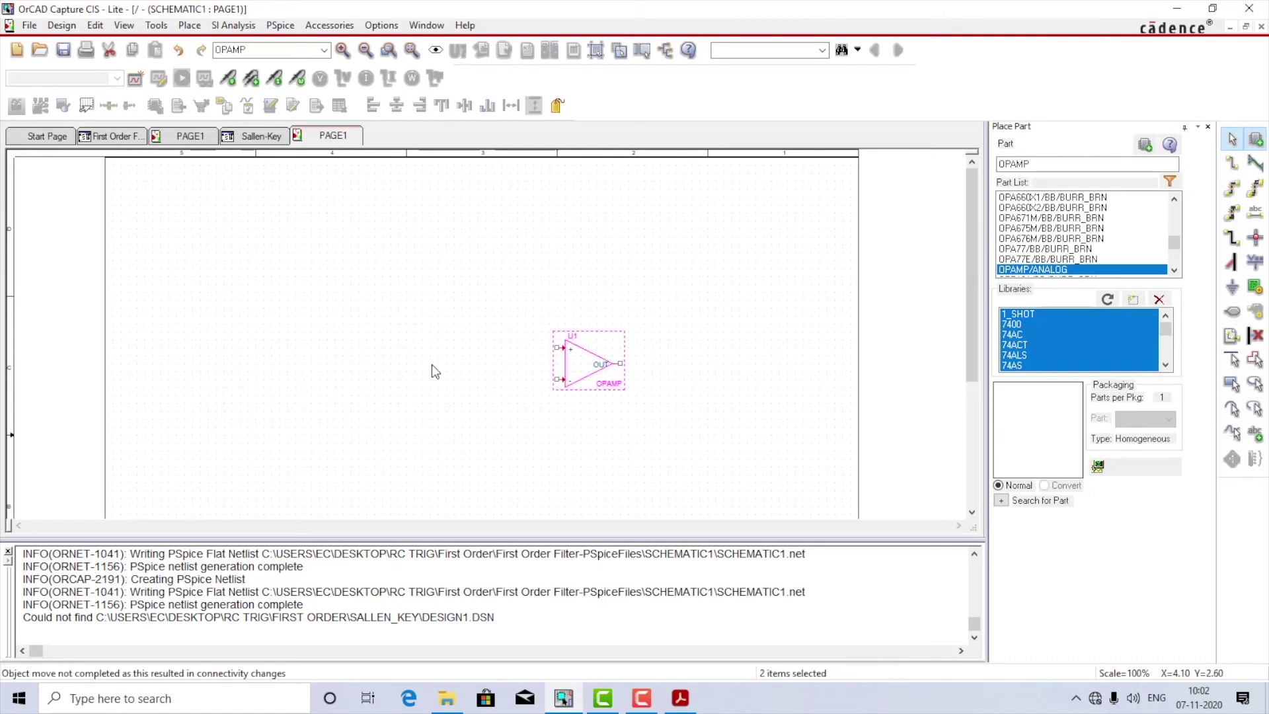
Place two R/ANALOG resistors in a row ahead of the op-amp, level with its non-inverting input
{"action": "left_click", "coordinate": [1042, 162]}
{"action": "double_click", "coordinate": [1041, 162]}
{"action": "type", "text": "r"}
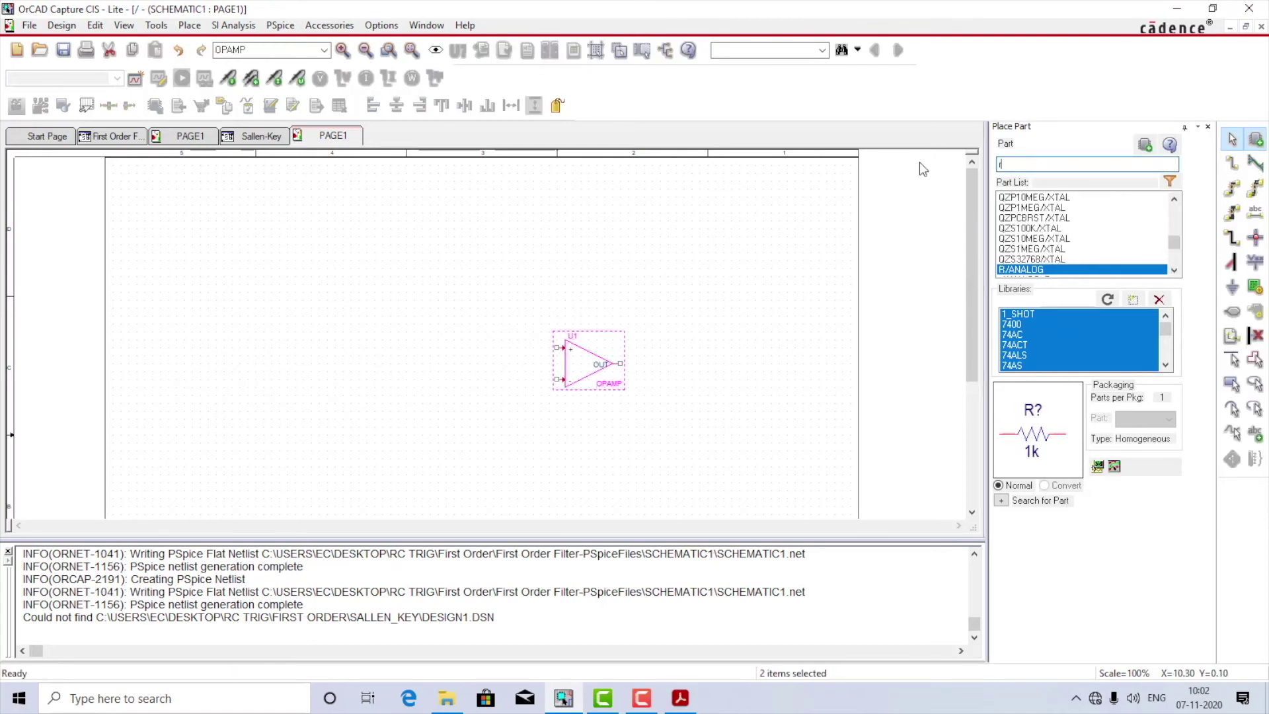
{"action": "key", "text": "Return"}
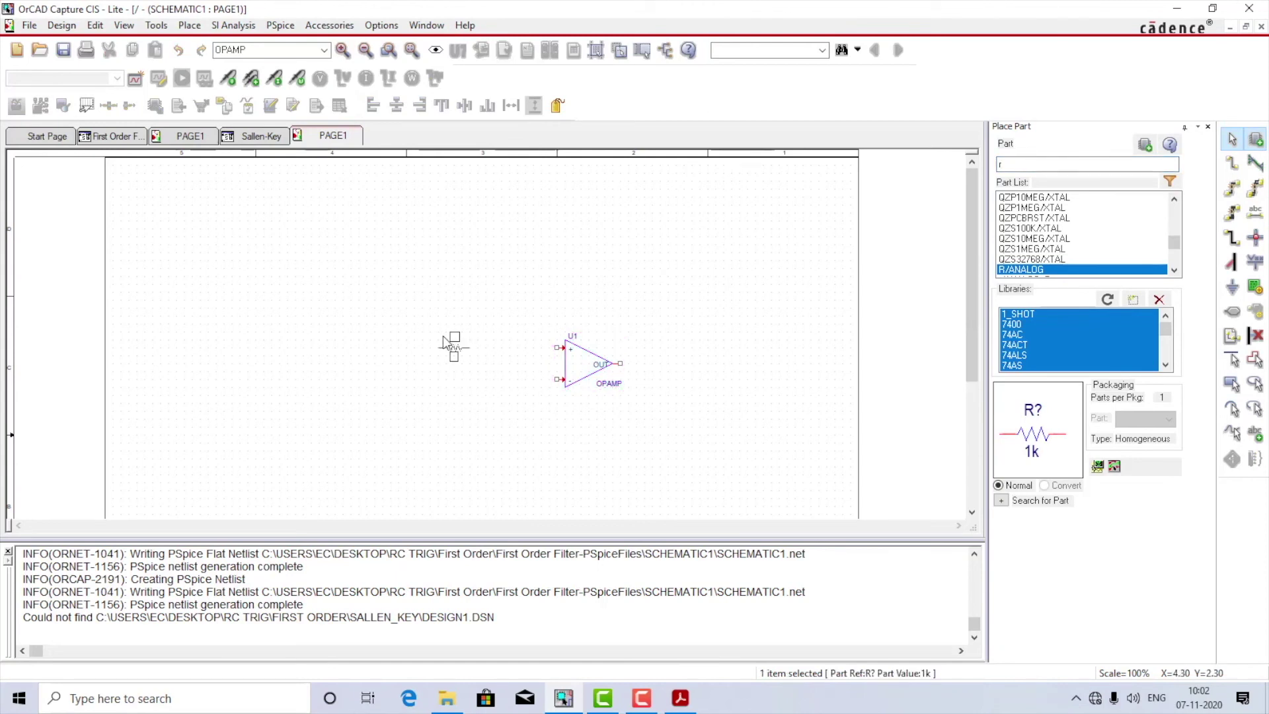
{"action": "left_click", "coordinate": [442, 336]}
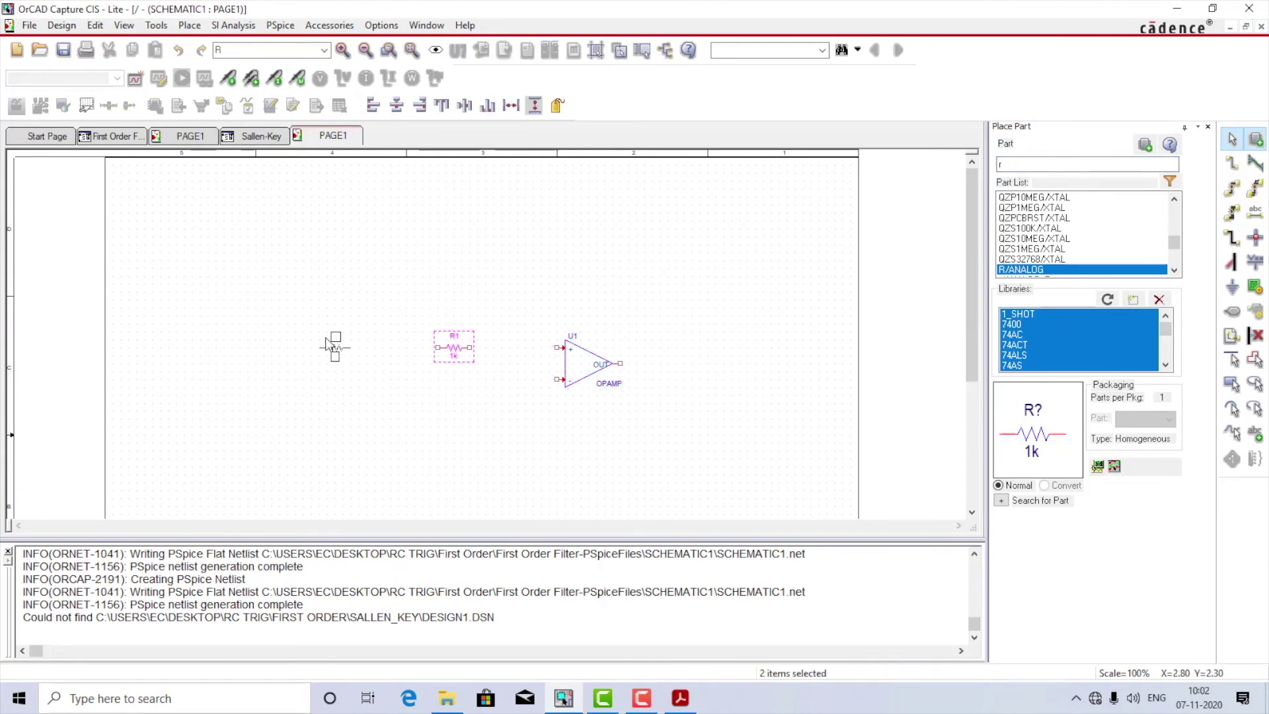
{"action": "left_click", "coordinate": [327, 344]}
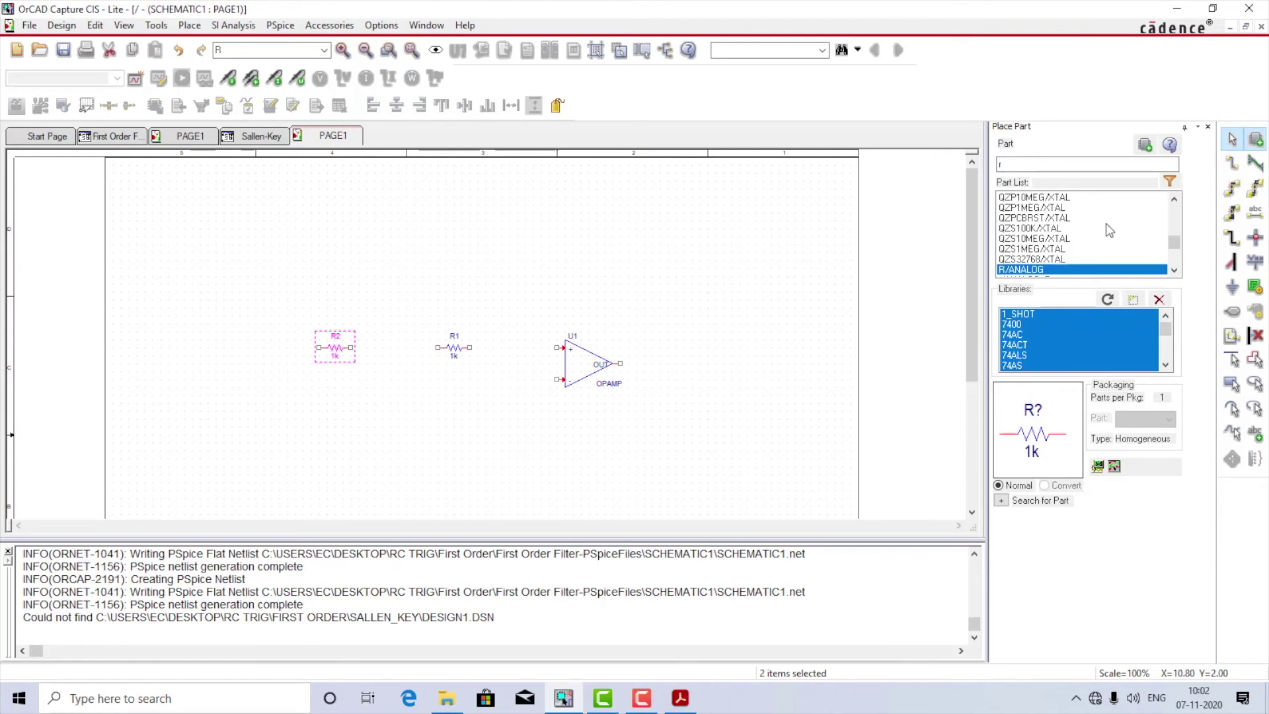
{"action": "key", "text": "Escape"}
Place a vertical C/ANALOG capacitor between resistor R1 and the op-amp
{"action": "type", "text": "C"}
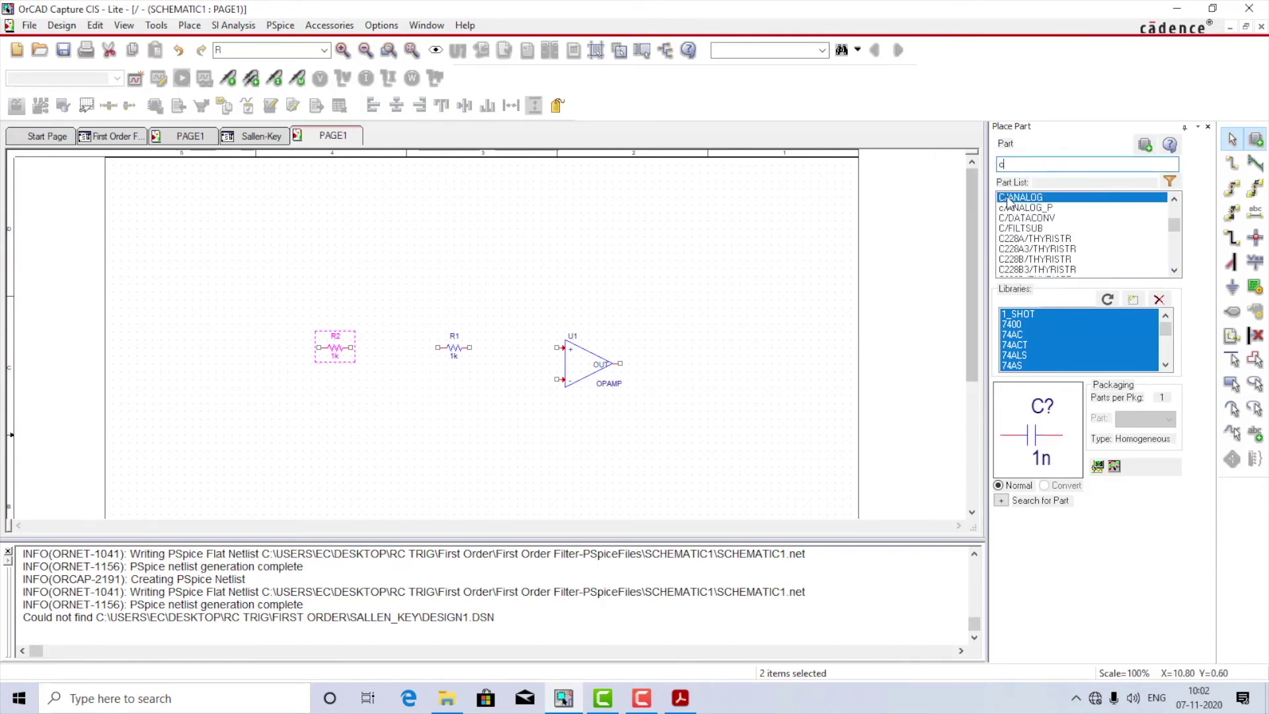
{"action": "key", "text": "Return"}
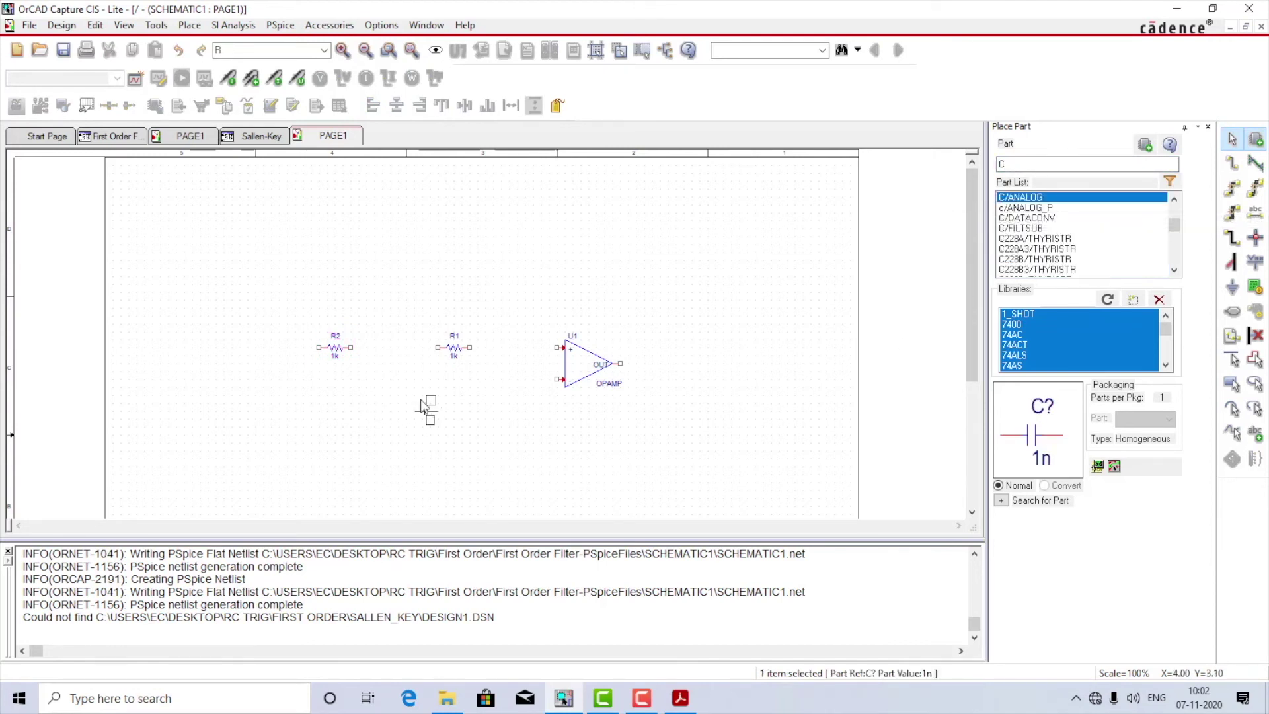
{"action": "key", "text": "Escape"}
{"action": "left_click", "coordinate": [501, 377]}
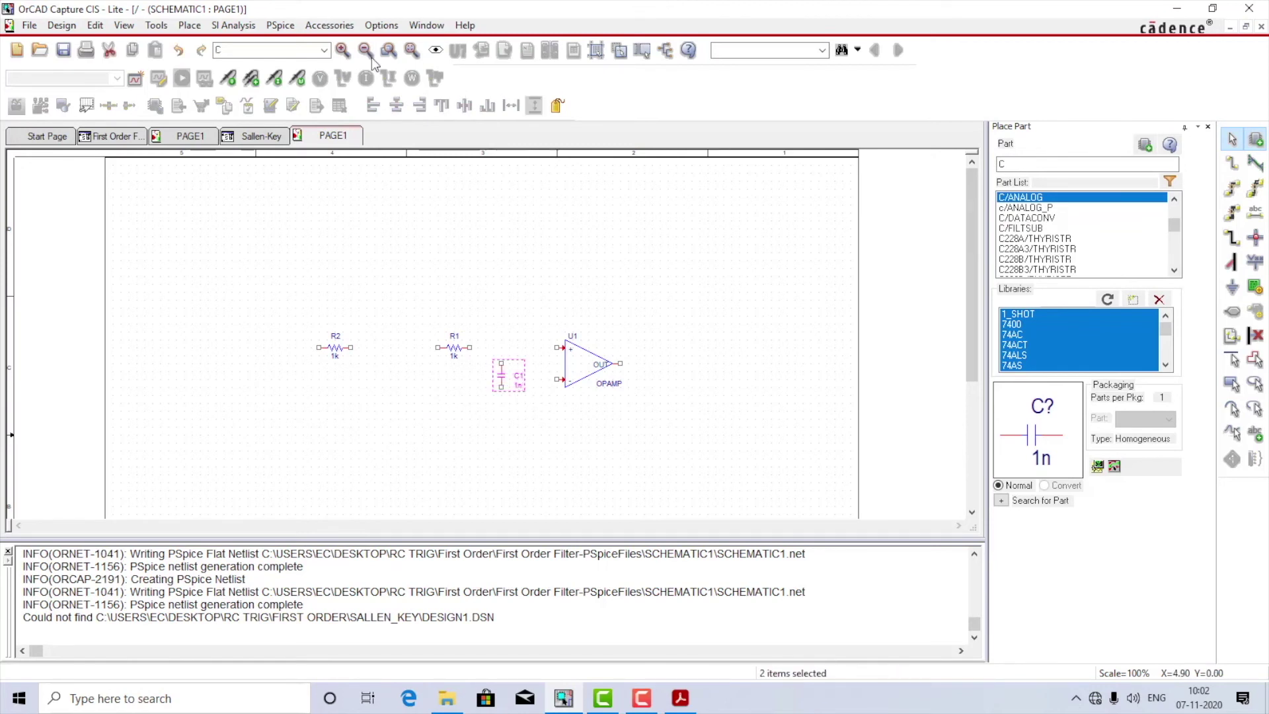
Place a VAC source on the input side of the circuit, just before and below resistor R2
{"action": "left_click", "coordinate": [346, 55]}
{"action": "scroll", "coordinate": [574, 398], "scroll_direction": "down", "scroll_amount": 1}
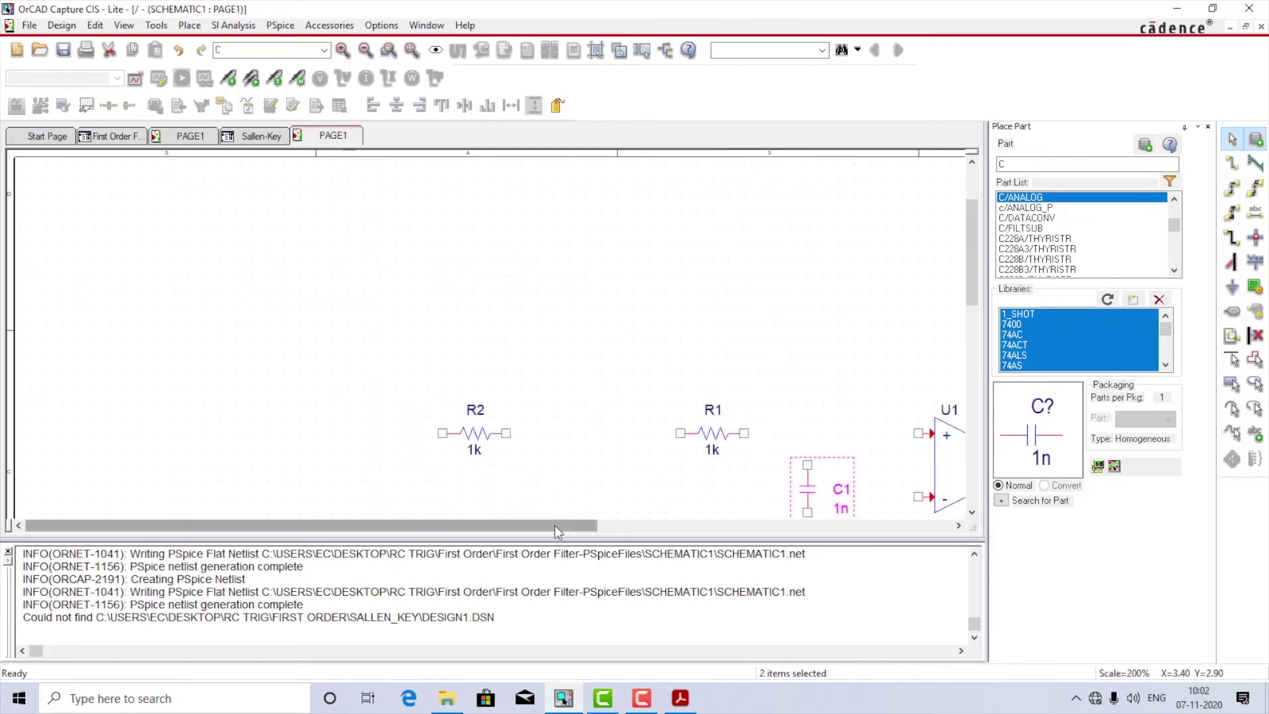
{"action": "left_click_drag", "start_coordinate": [554, 525], "coordinate": [738, 535]}
{"action": "left_click_drag", "start_coordinate": [636, 525], "coordinate": [601, 523]}
{"action": "scroll", "coordinate": [584, 536], "scroll_direction": "down", "scroll_amount": 1}
{"action": "scroll", "coordinate": [582, 510], "scroll_direction": "down", "scroll_amount": 1}
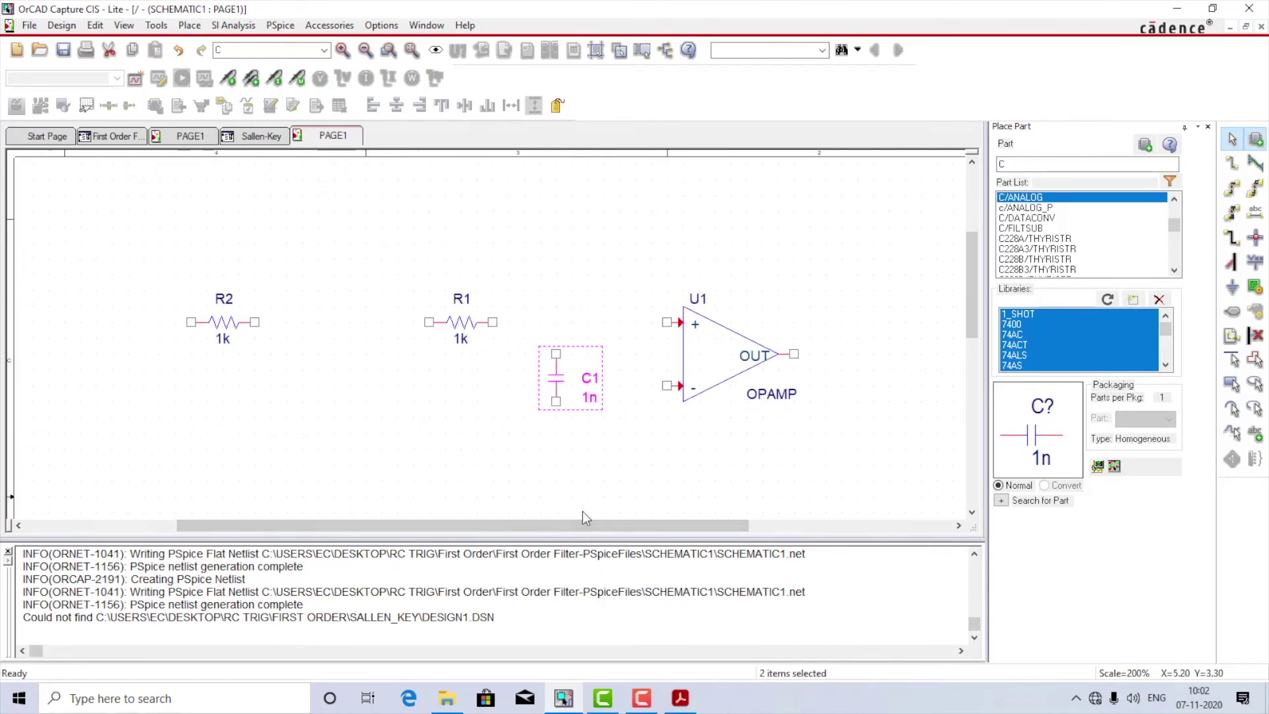
{"action": "double_click", "coordinate": [1031, 164]}
{"action": "type", "text": "vac"}
{"action": "key", "text": "Return"}
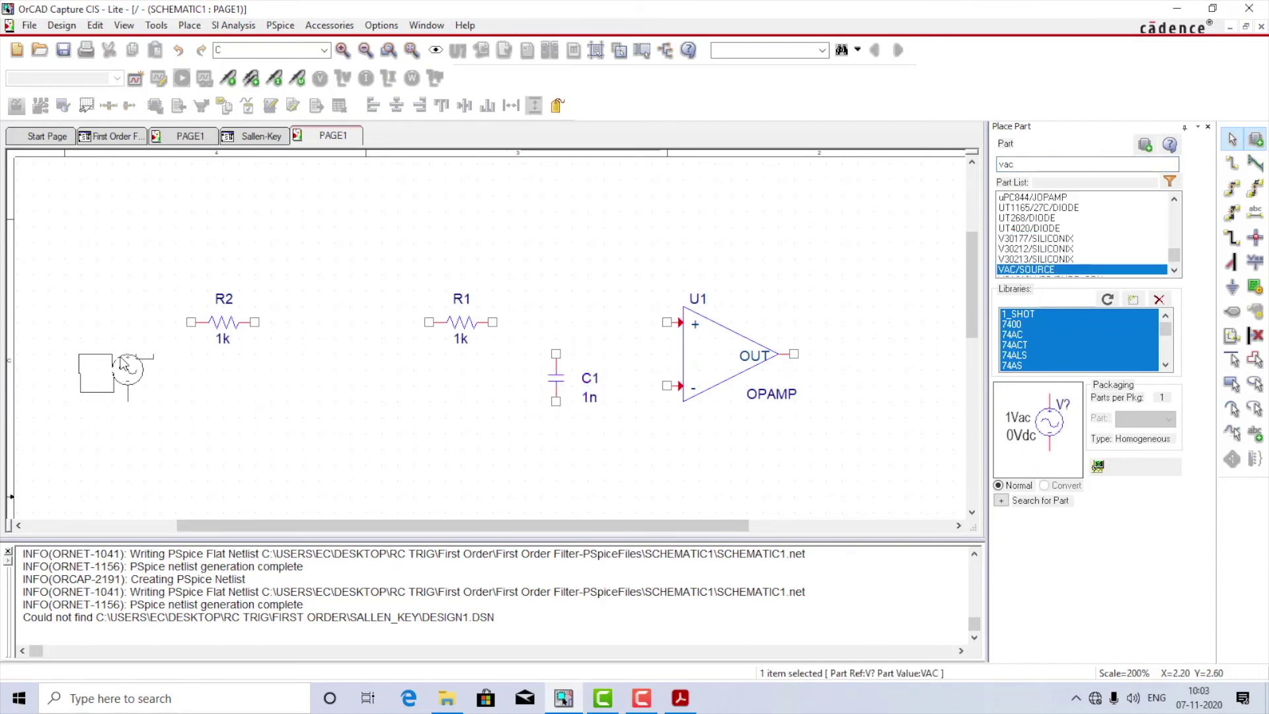
{"action": "left_click", "coordinate": [117, 355]}
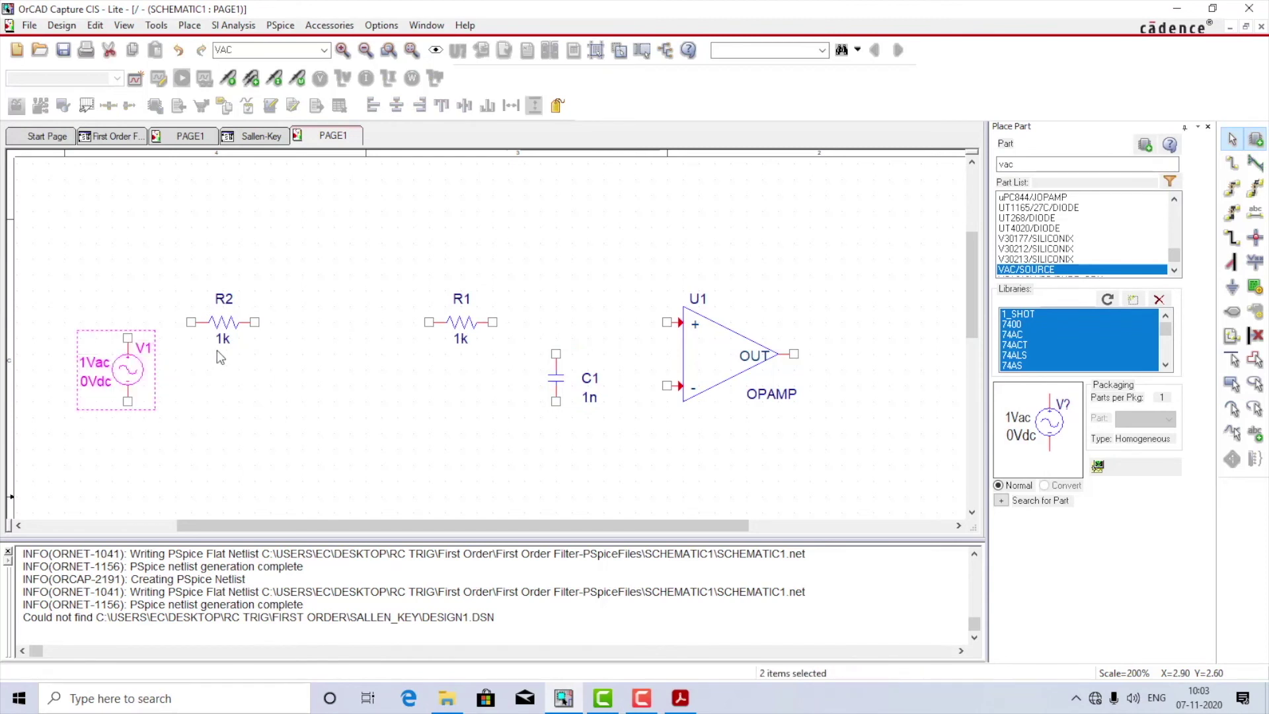
Move resistor R2 closer to R1 and shift the V1 source toward R2
{"action": "left_click_drag", "start_coordinate": [215, 334], "coordinate": [278, 337]}
{"action": "left_click_drag", "start_coordinate": [140, 367], "coordinate": [172, 368]}
{"action": "left_click", "coordinate": [239, 447]}
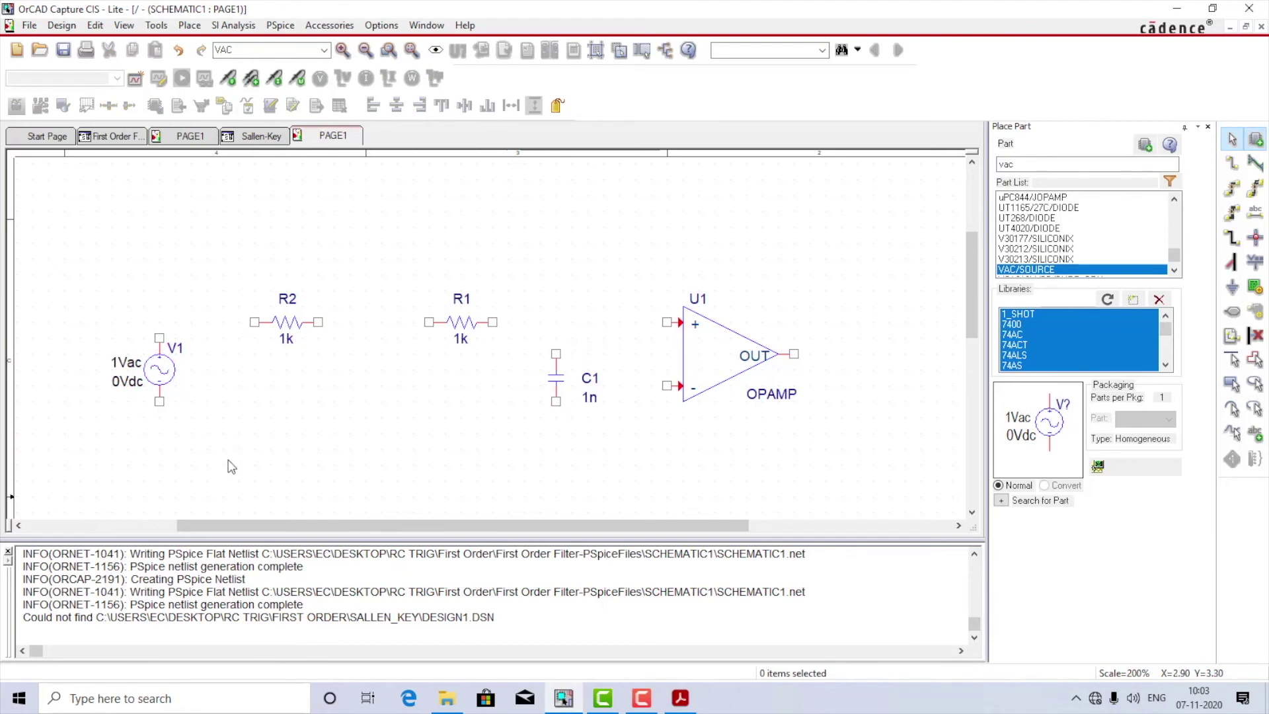
Set the value of resistor R2 to 2.2 and of resistor R1 to 2.2k
{"action": "double_click", "coordinate": [286, 338]}
{"action": "type", "text": "2"}
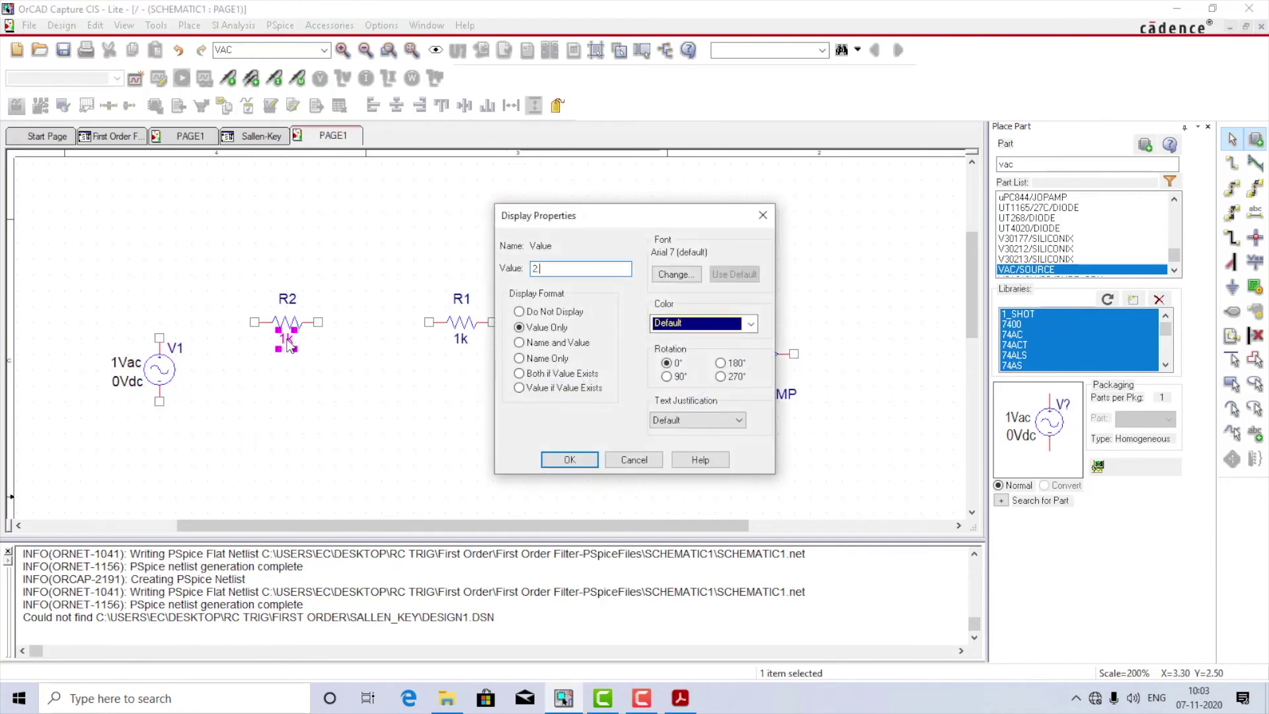
{"action": "type", "text": ".2"}
{"action": "key", "text": "Return"}
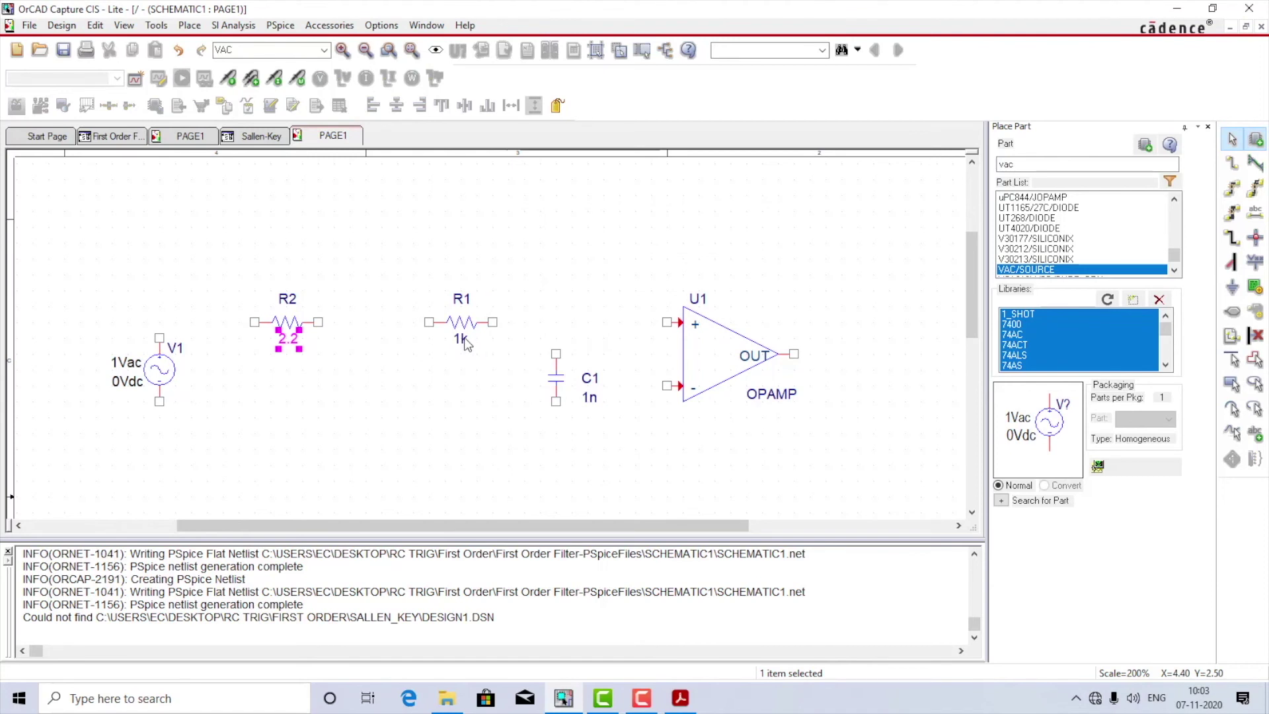
{"action": "double_click", "coordinate": [461, 339]}
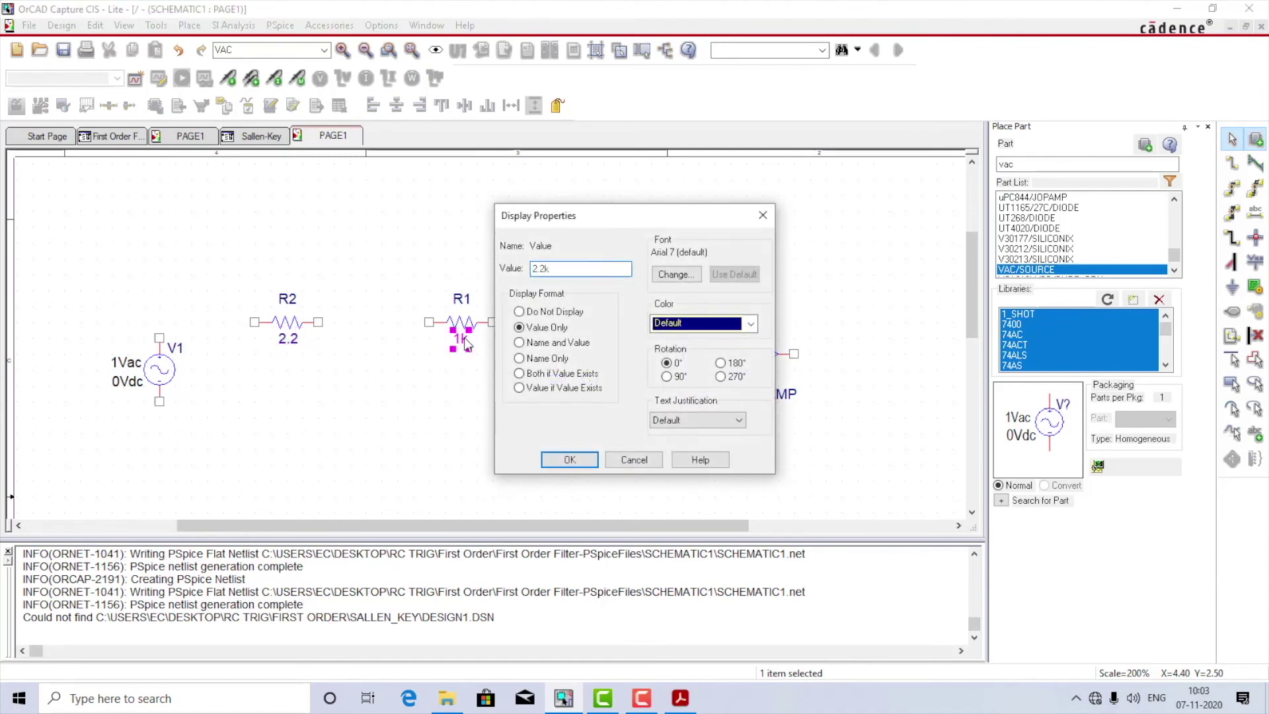
{"action": "key", "text": "Return"}
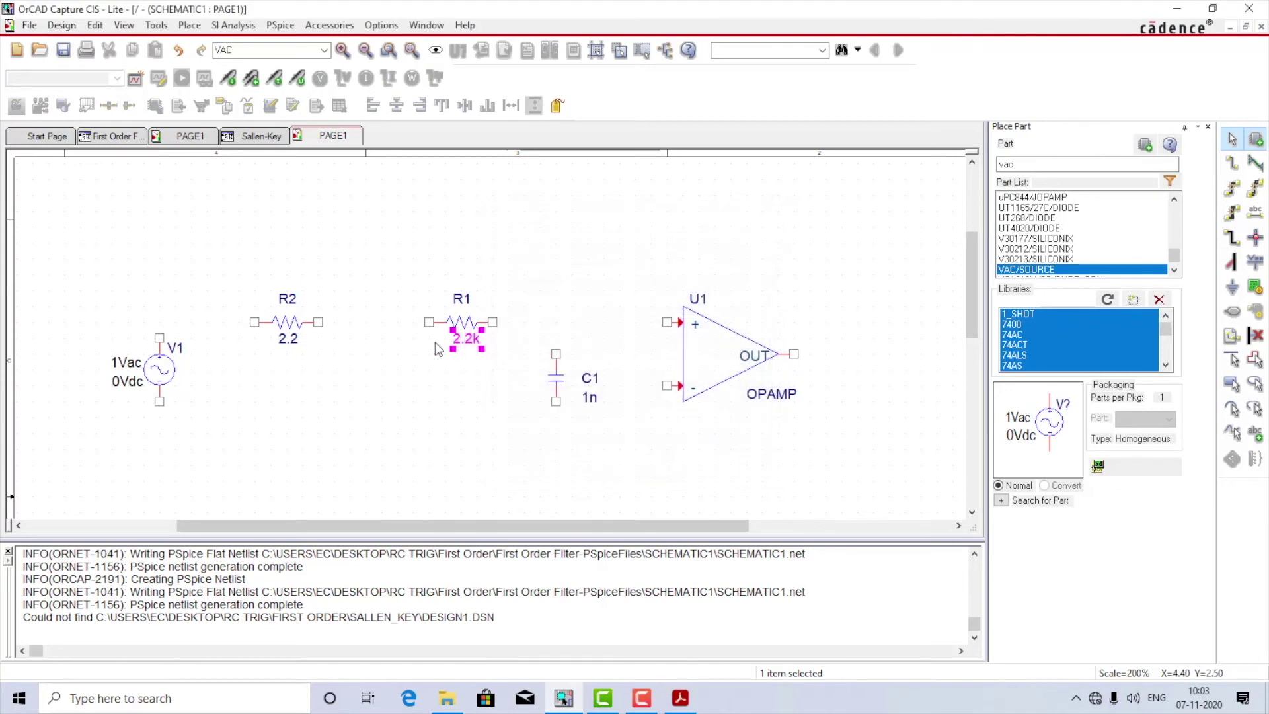
Set the value of the resistor nearest the V1 source to 2.2k
{"action": "double_click", "coordinate": [288, 341]}
{"action": "type", "text": "2.2k"}
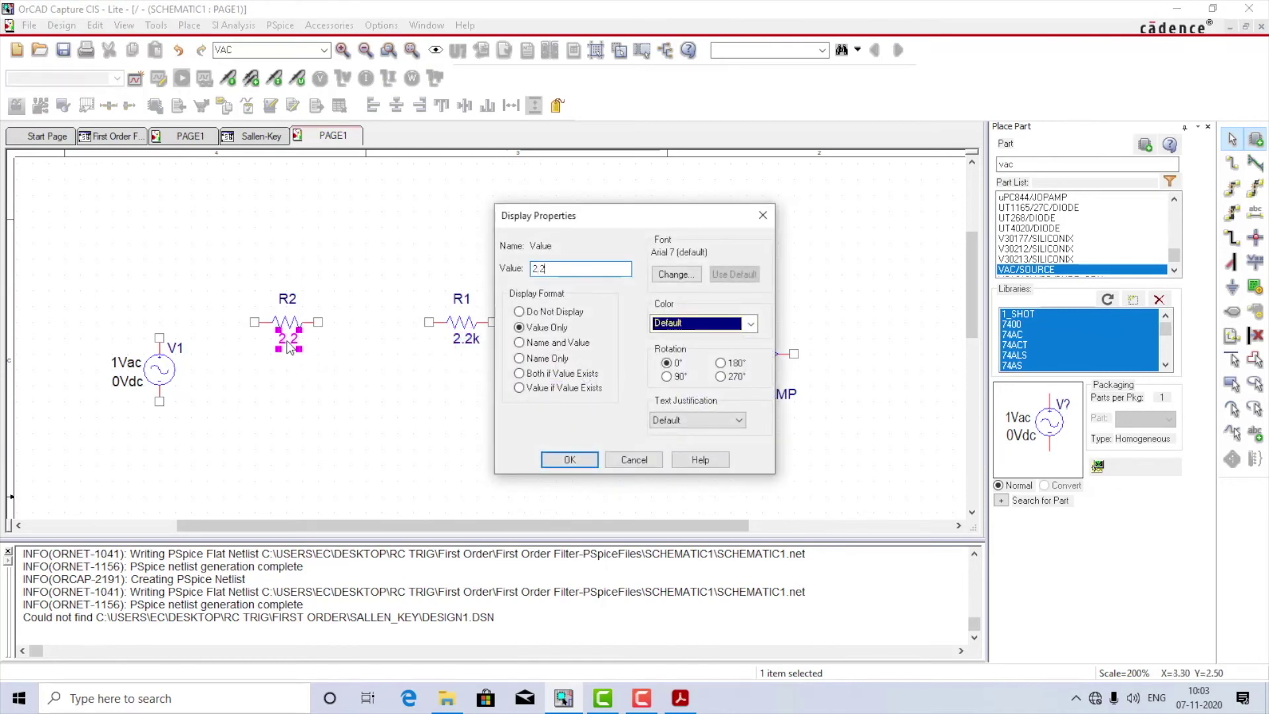
{"action": "key", "text": "Return"}
{"action": "left_click", "coordinate": [321, 424]}
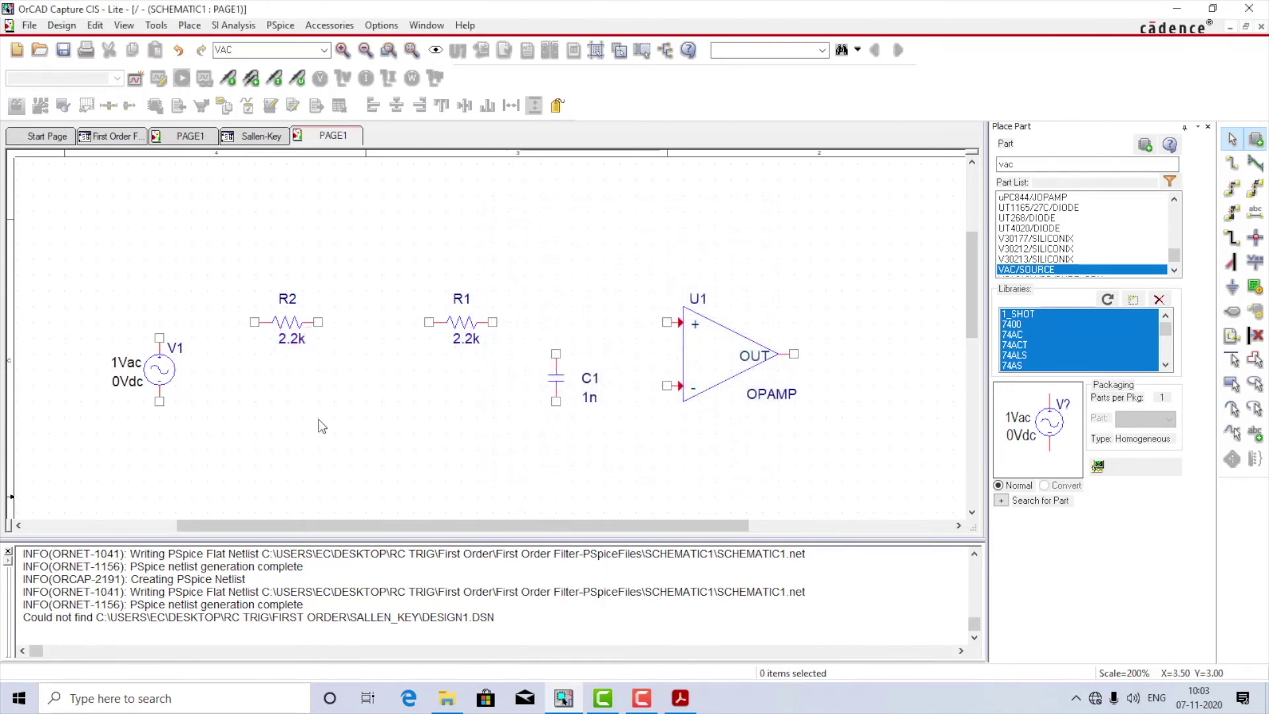
Set the vertical capacitor's value to 50n and change its part reference to C2
{"action": "double_click", "coordinate": [592, 398]}
{"action": "type", "text": "50"}
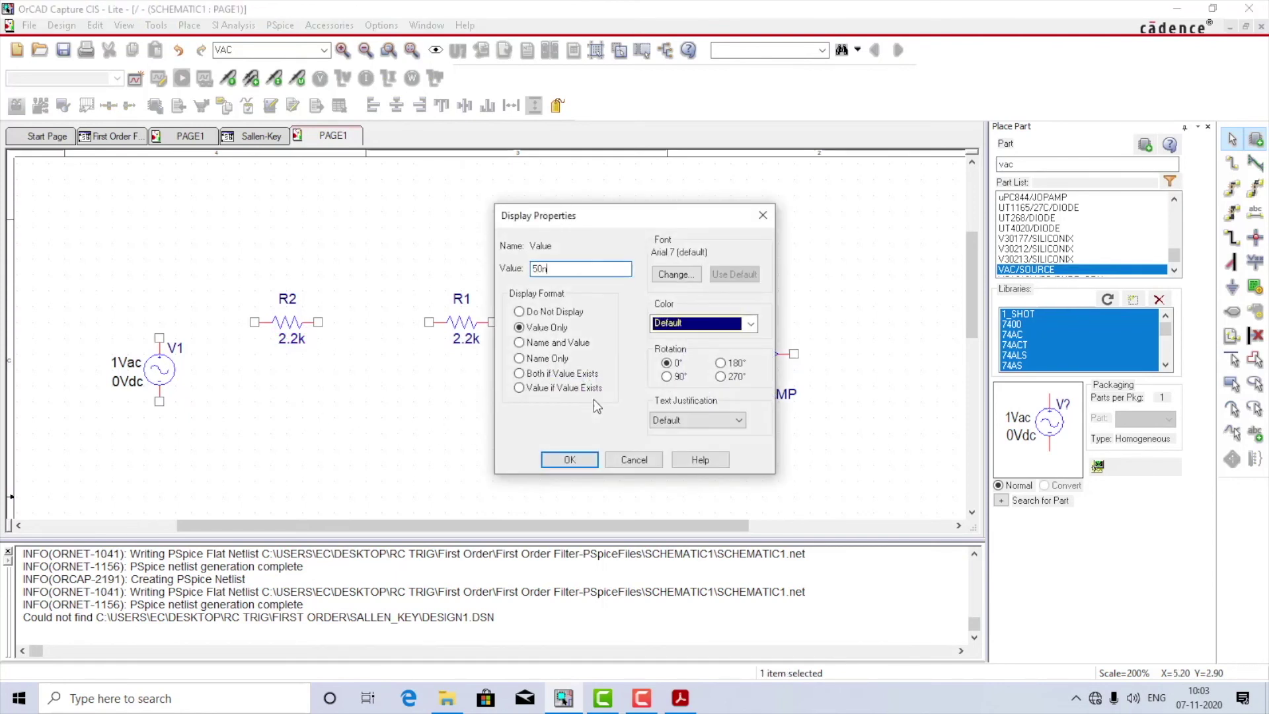
{"action": "type", "text": "n"}
{"action": "key", "text": "Return"}
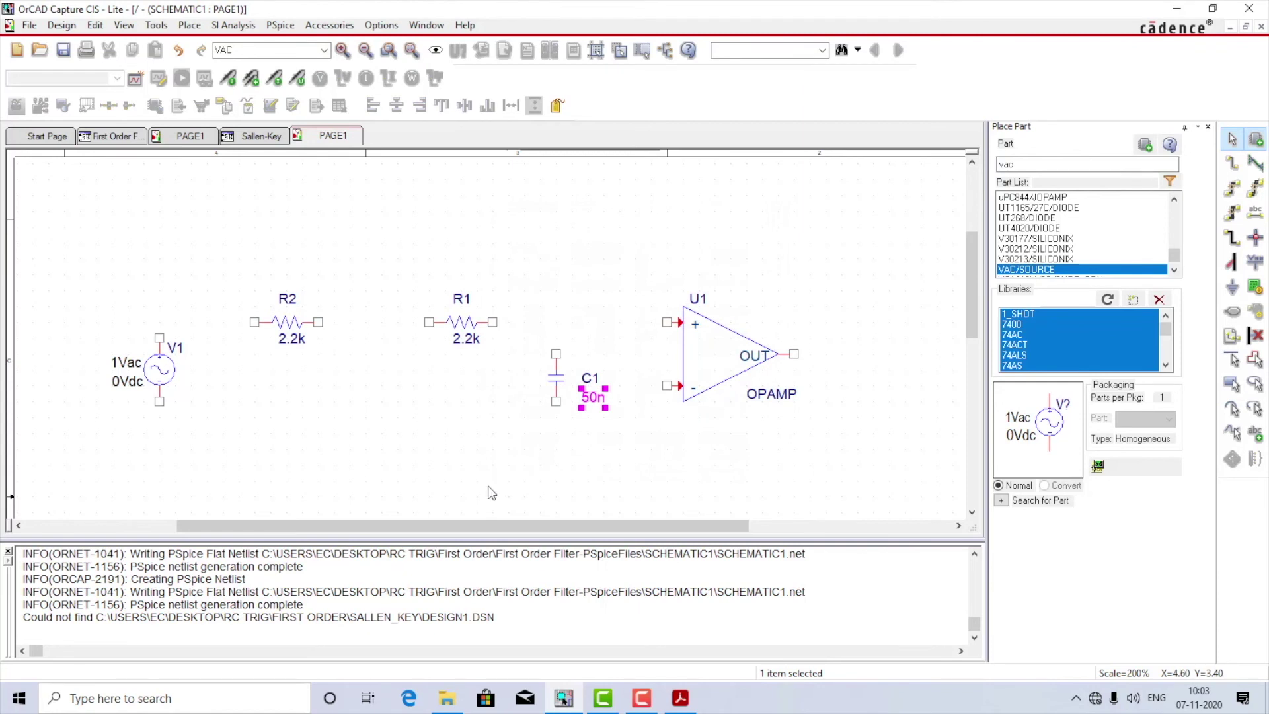
{"action": "double_click", "coordinate": [590, 379]}
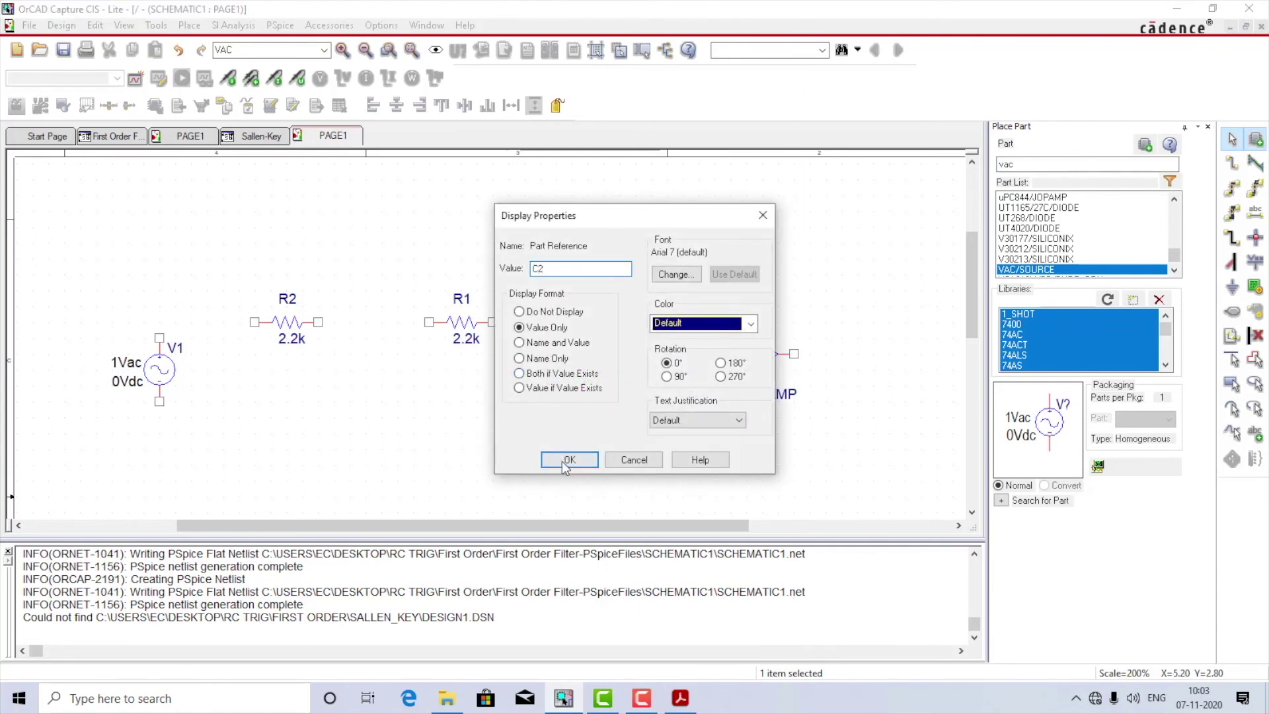
{"action": "type", "text": "C2"}
{"action": "left_click", "coordinate": [569, 460]}
{"action": "left_click", "coordinate": [420, 448]}
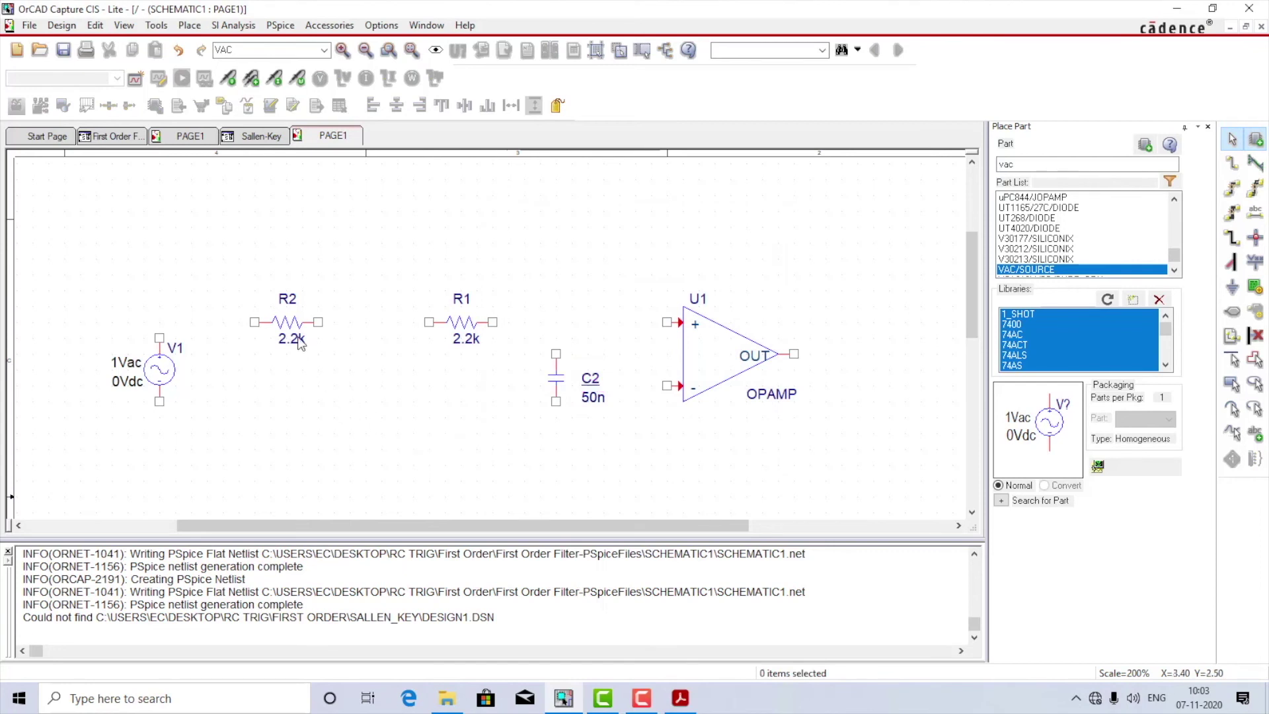
Swap the resistor references so the one nearest the source is R1 and the one nearest the capacitor is R2
{"action": "double_click", "coordinate": [294, 308]}
{"action": "type", "text": "R1"}
{"action": "key", "text": "Return"}
{"action": "double_click", "coordinate": [460, 304]}
{"action": "type", "text": "R"}
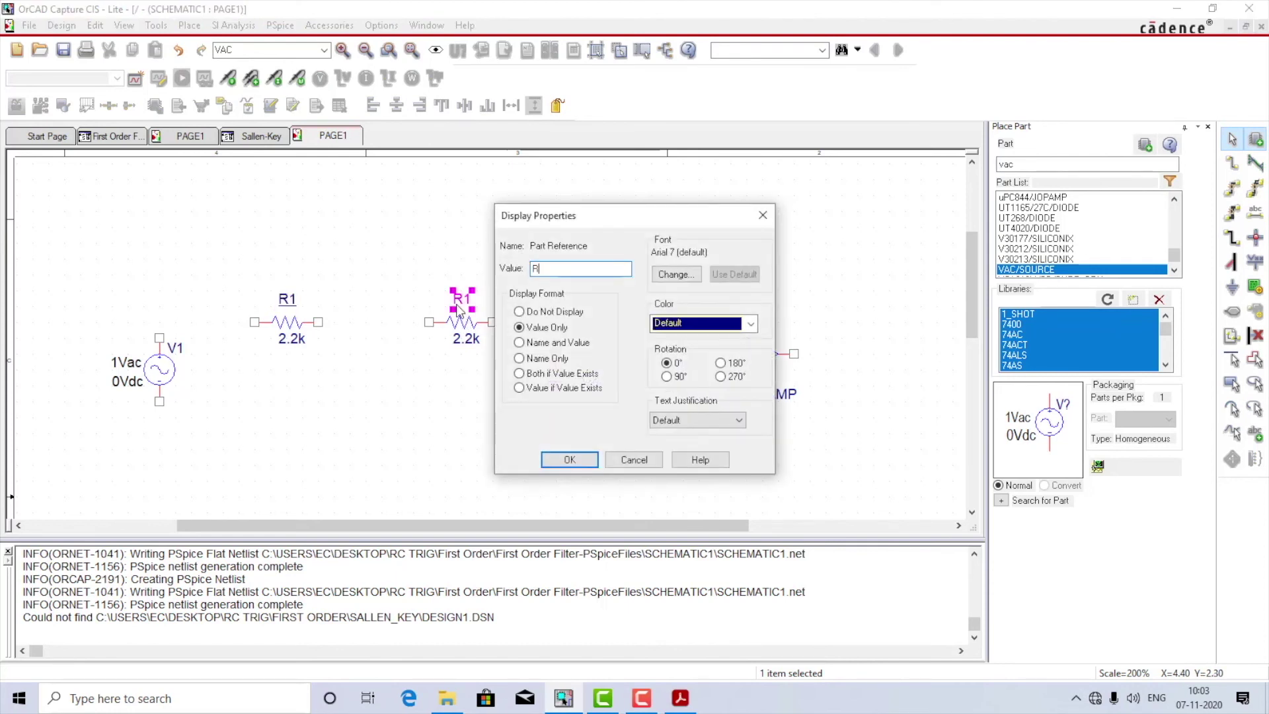
{"action": "type", "text": "2"}
{"action": "key", "text": "Return"}
{"action": "left_click", "coordinate": [501, 423]}
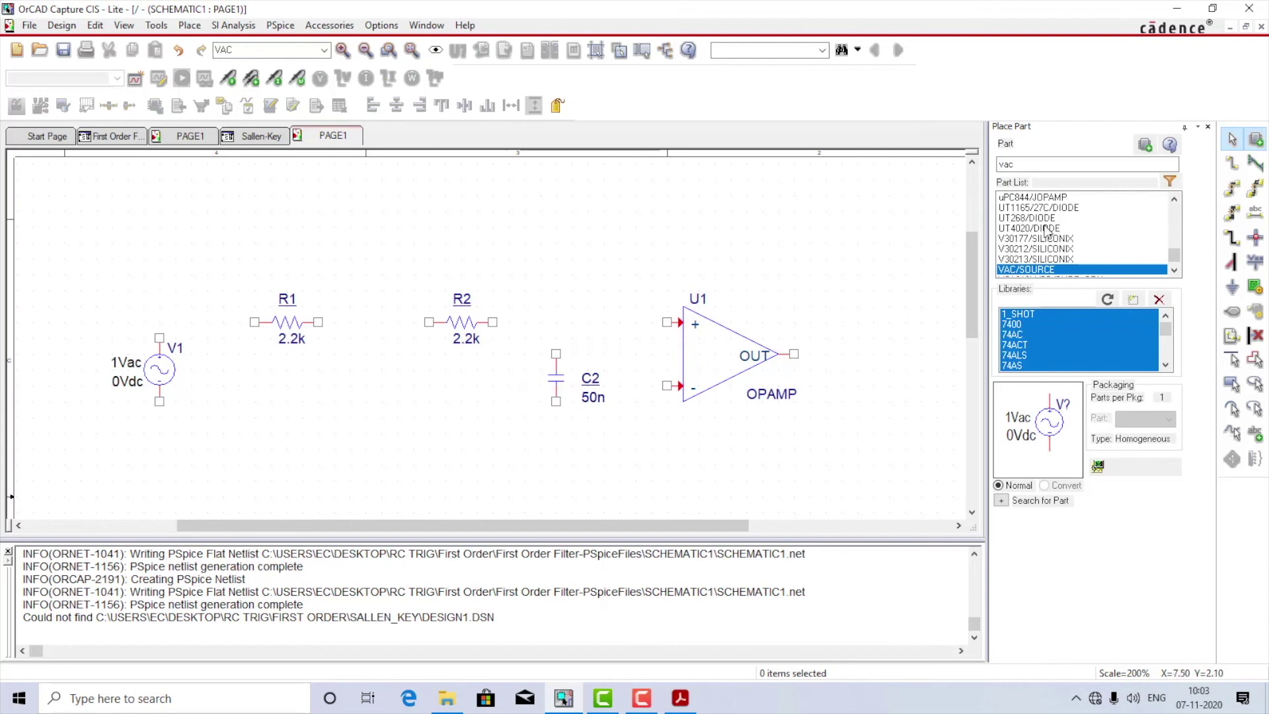
Place a horizontal C/ANALOG capacitor above the circuit, between the second resistor and the op-amp
{"action": "double_click", "coordinate": [1021, 164]}
{"action": "type", "text": "c"}
{"action": "key", "text": "Return"}
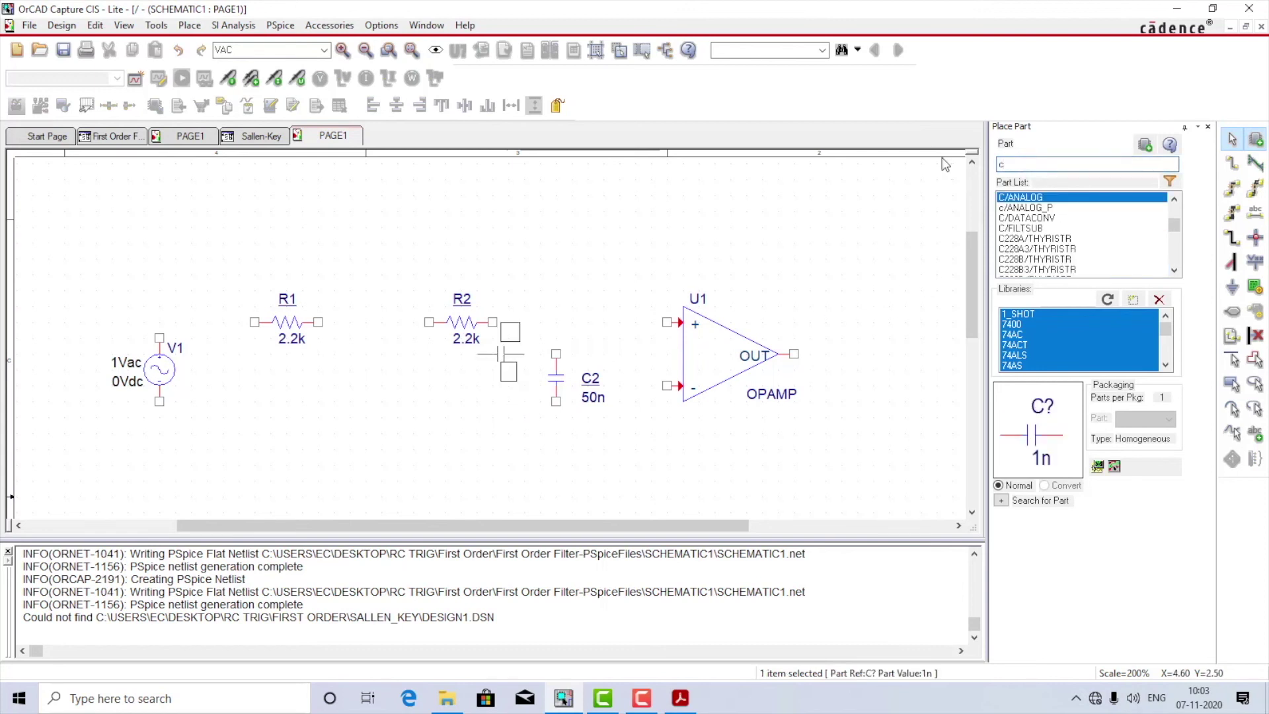
{"action": "key", "text": "r"}
{"action": "key", "text": "r"}
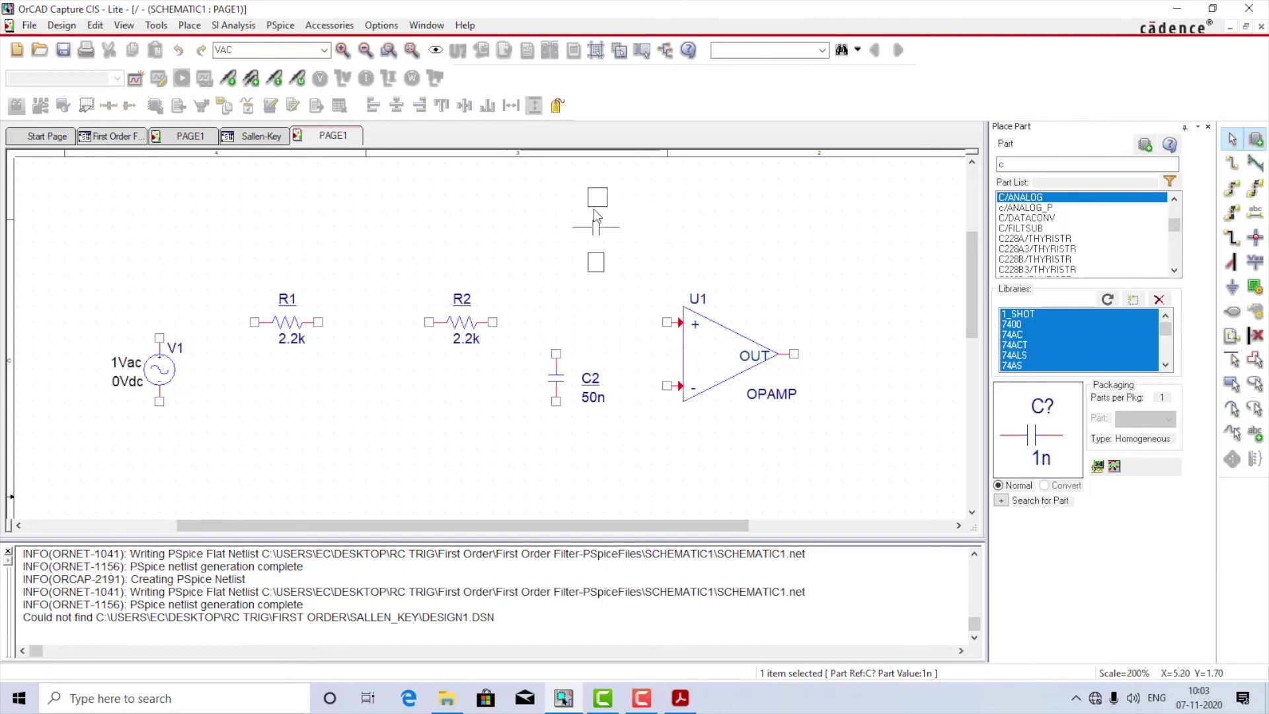
{"action": "left_click", "coordinate": [594, 209]}
{"action": "key", "text": "Escape"}
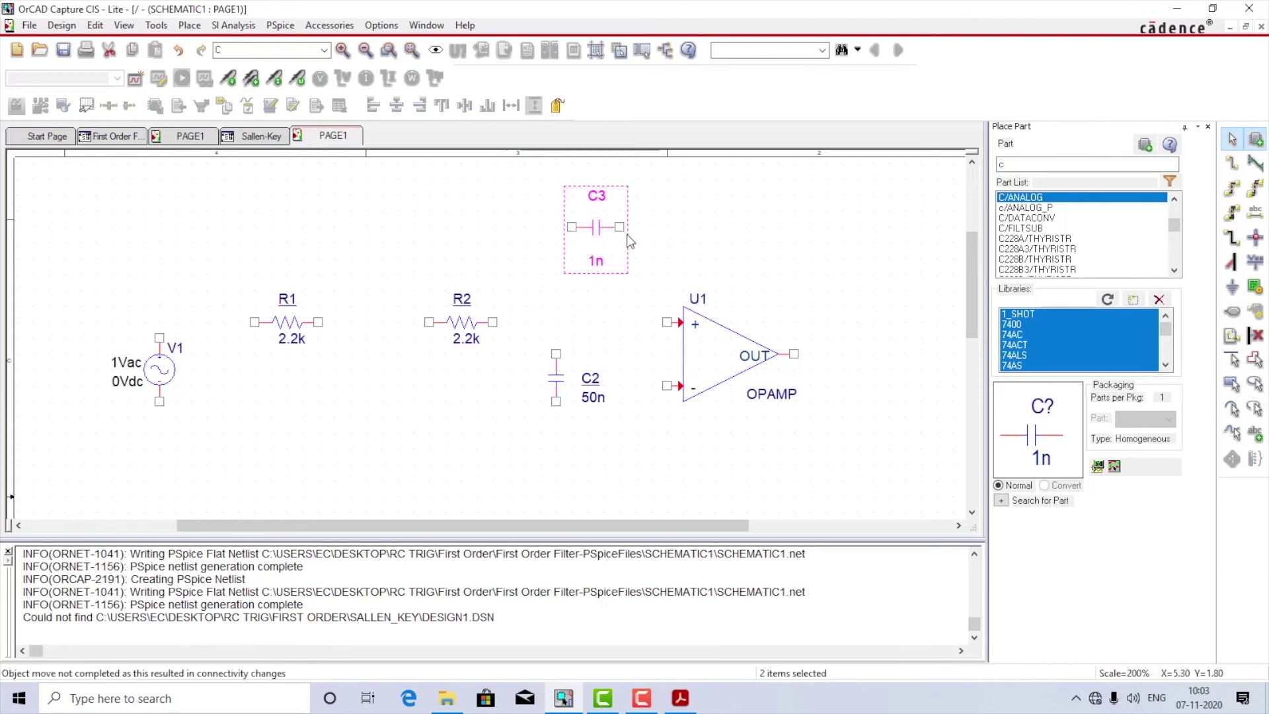
Change the upper capacitor's part reference to C1 and set its value to 100n
{"action": "double_click", "coordinate": [596, 197]}
{"action": "type", "text": "C"}
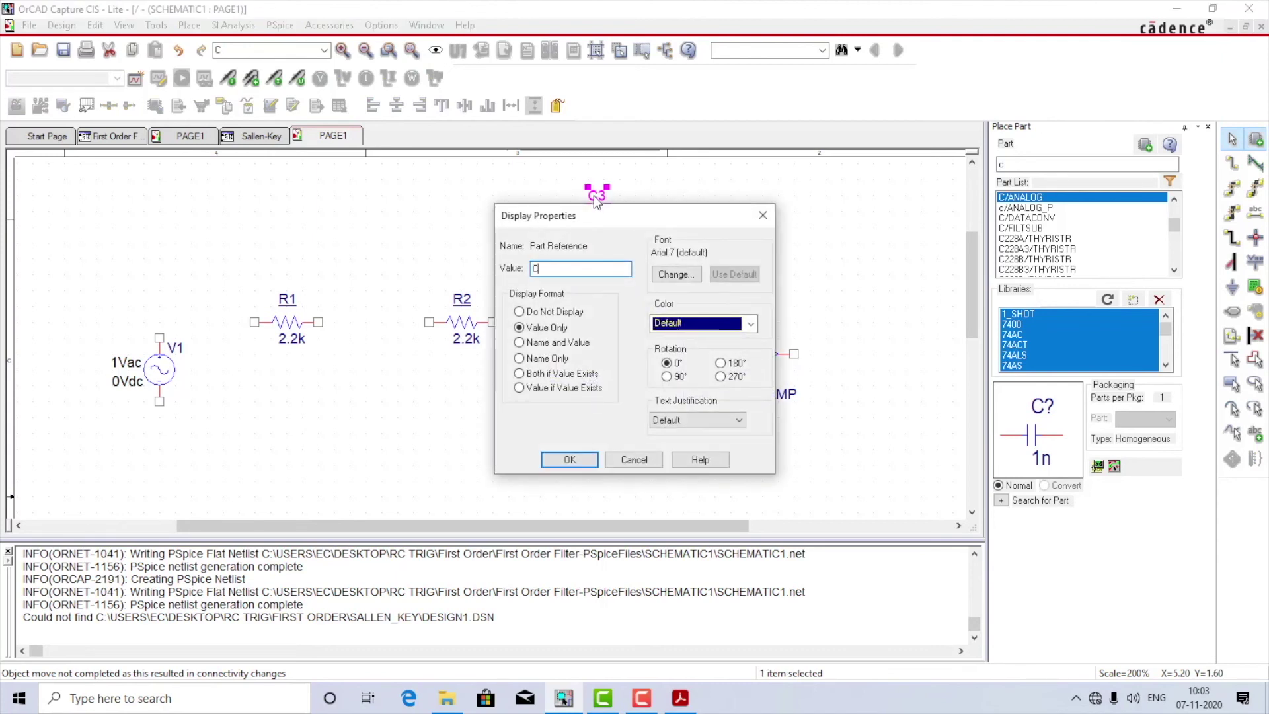
{"action": "type", "text": "1"}
{"action": "key", "text": "Return"}
{"action": "left_click", "coordinate": [698, 242]}
{"action": "double_click", "coordinate": [597, 264]}
{"action": "type", "text": "100"}
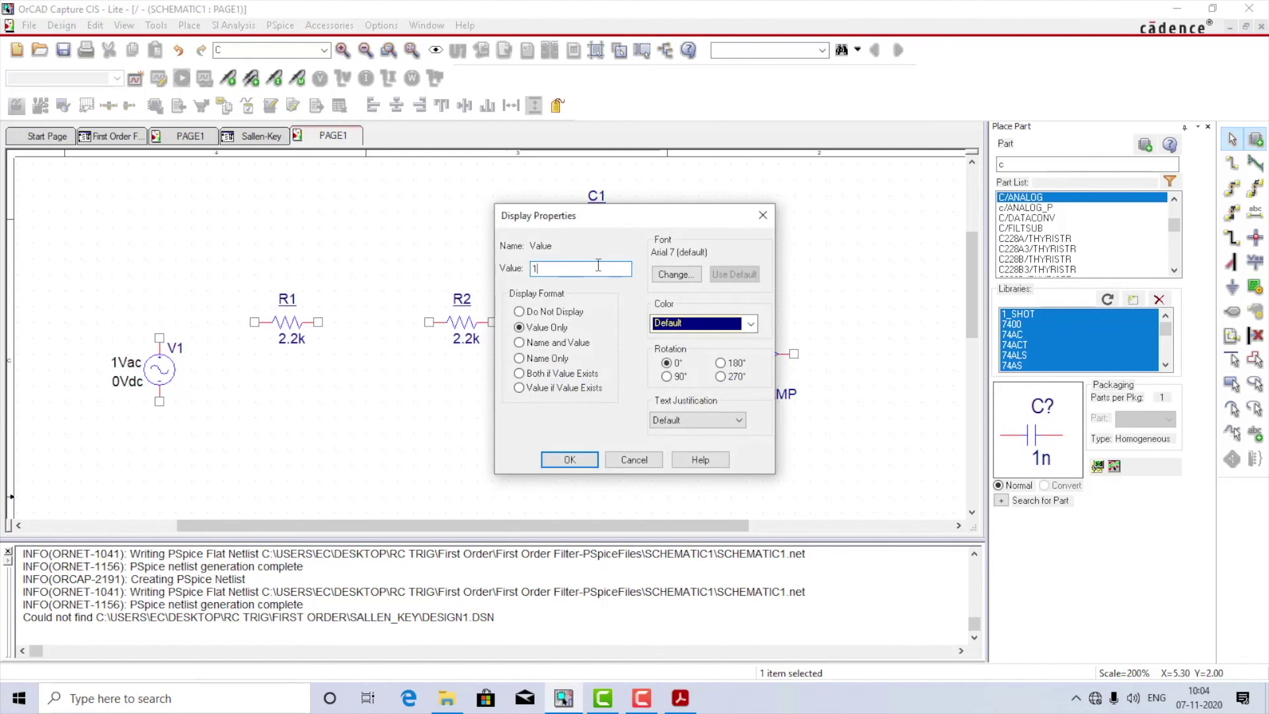
{"action": "key", "text": "Return"}
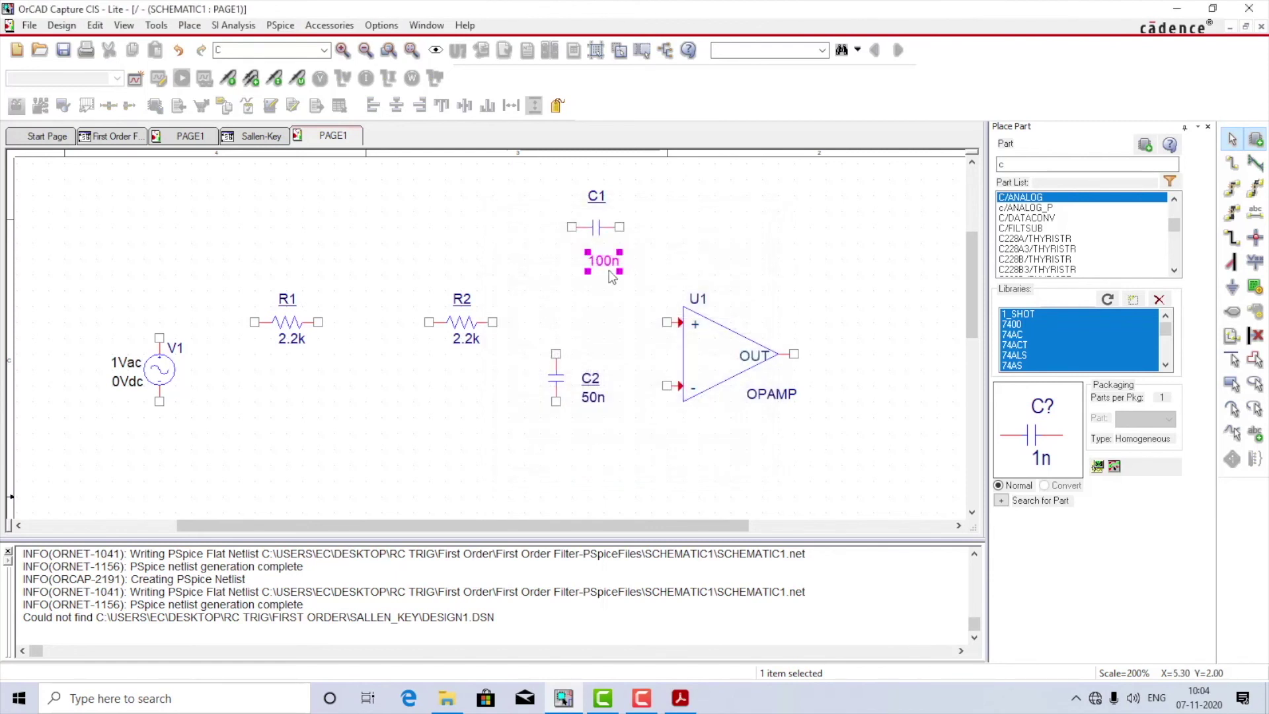
{"action": "left_click", "coordinate": [738, 231]}
Wire V1, R1, R2 and C2 in series, returning the lower end of C2 to the lower terminal of V1
{"action": "key", "text": "w"}
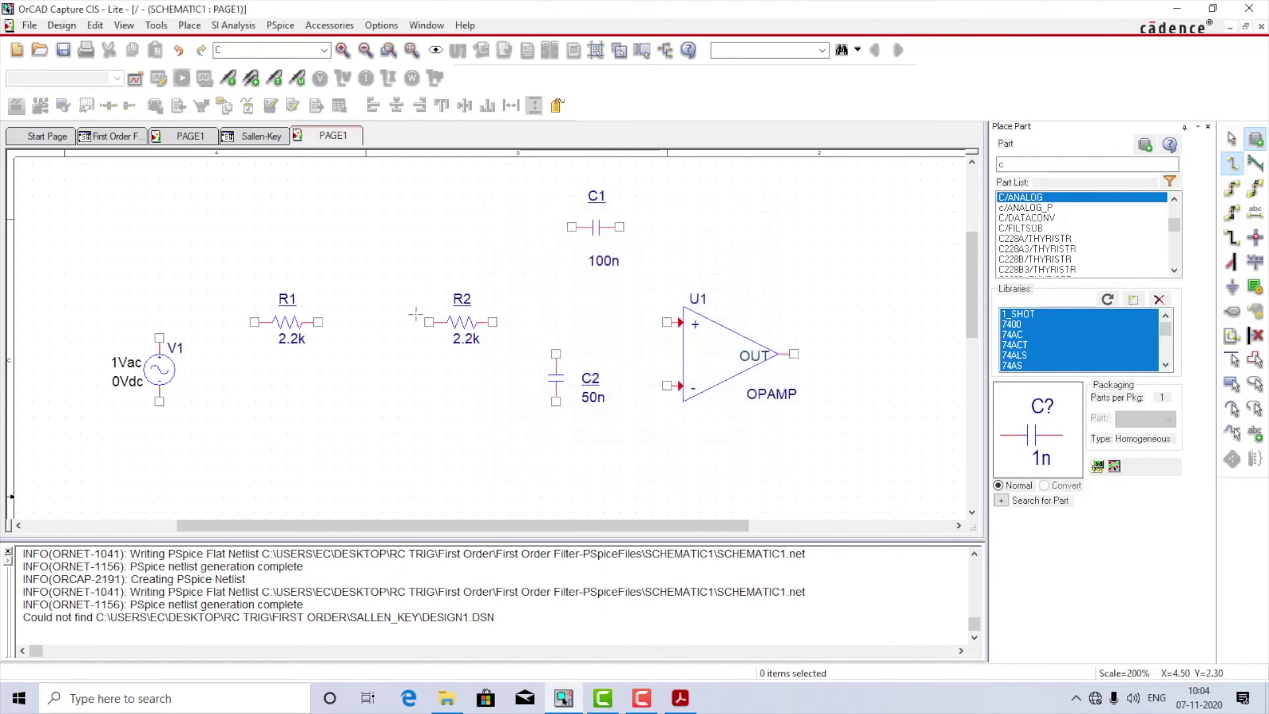
{"action": "left_click", "coordinate": [158, 337]}
{"action": "left_click", "coordinate": [255, 322]}
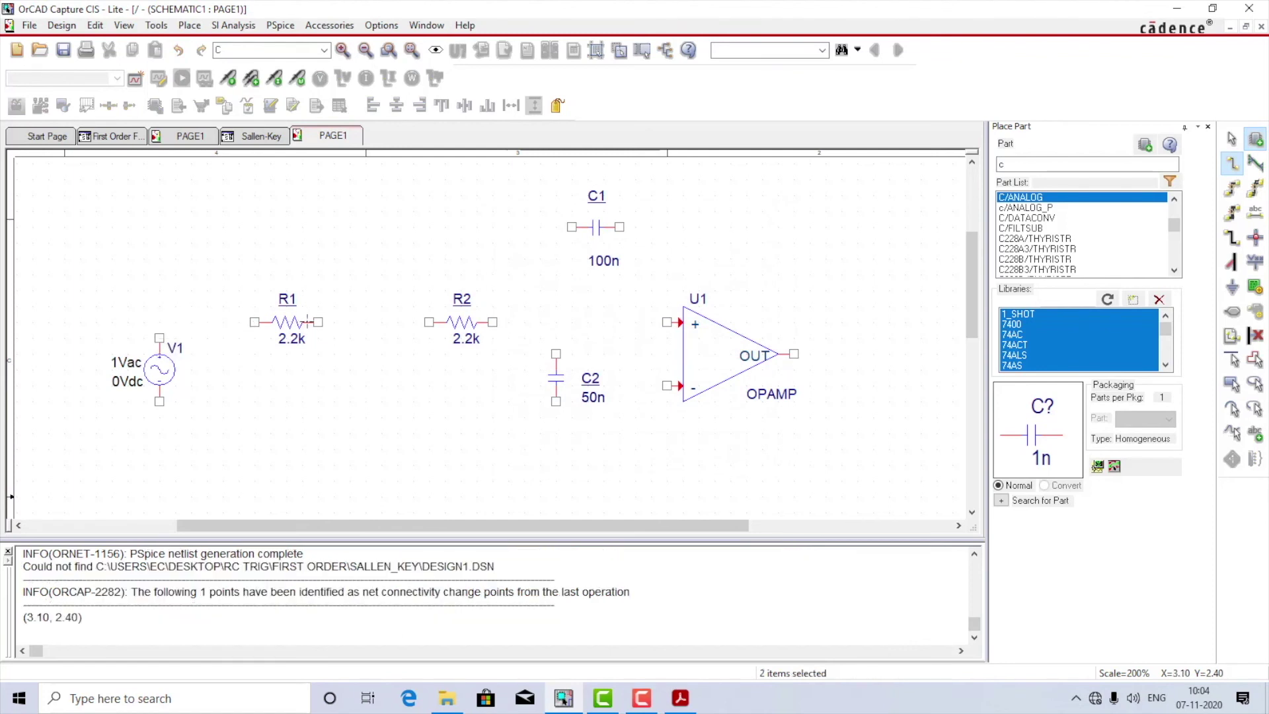
{"action": "left_click", "coordinate": [317, 322]}
{"action": "left_click", "coordinate": [429, 322]}
{"action": "left_click", "coordinate": [492, 322]}
{"action": "left_click", "coordinate": [556, 354]}
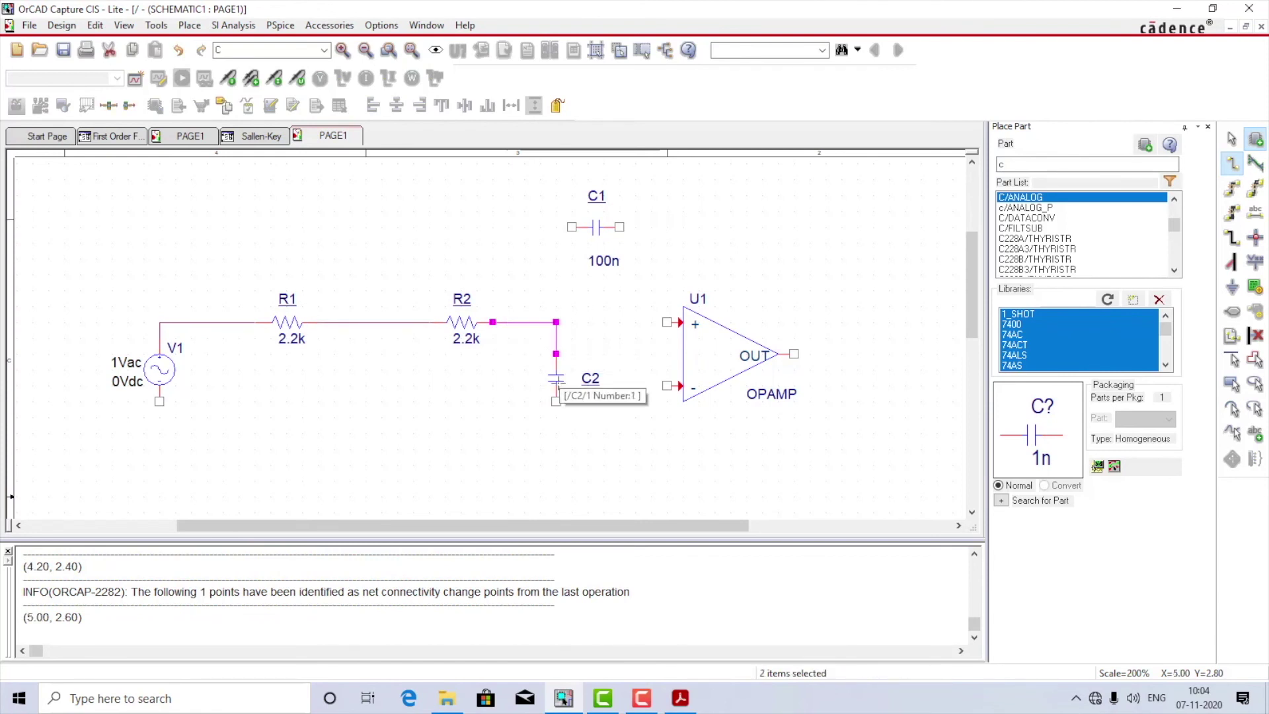
{"action": "left_click", "coordinate": [555, 401]}
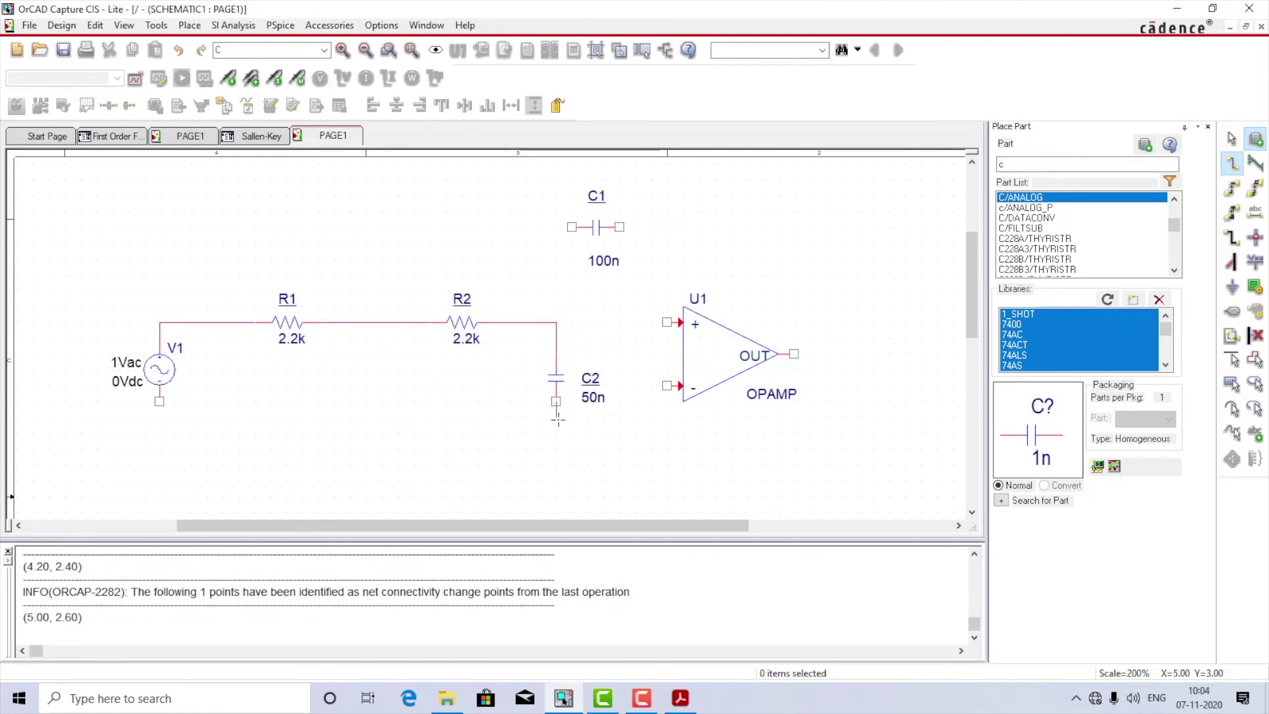
{"action": "left_click", "coordinate": [159, 402]}
{"action": "key", "text": "Escape"}
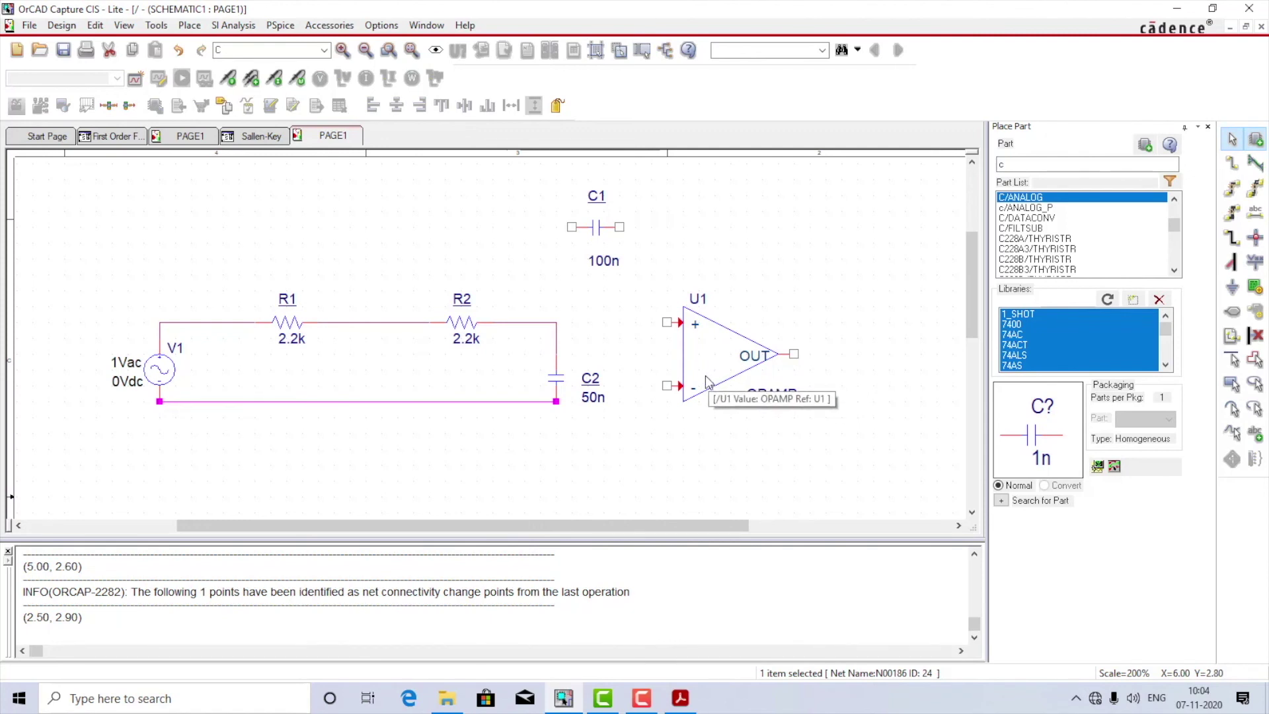
Wire capacitor C1 between the R1–R2 junction and the op-amp output
{"action": "key", "text": "w"}
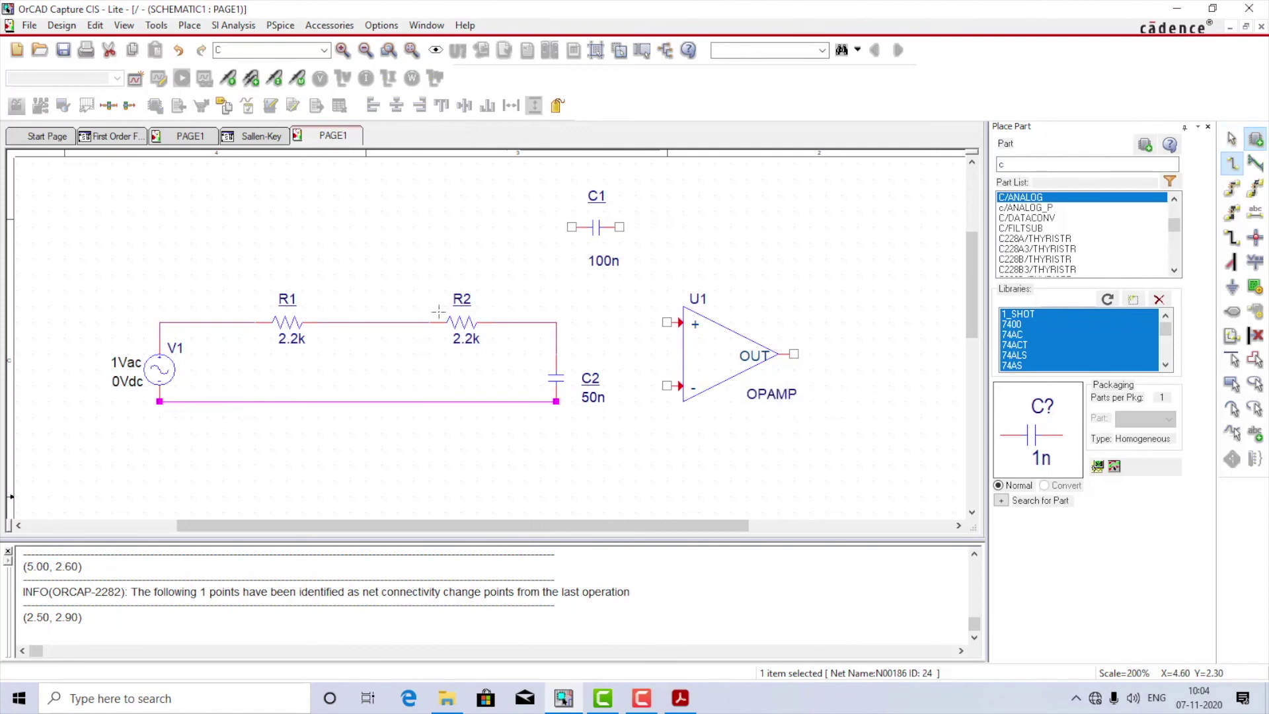
{"action": "left_click", "coordinate": [378, 322]}
{"action": "left_click", "coordinate": [571, 226]}
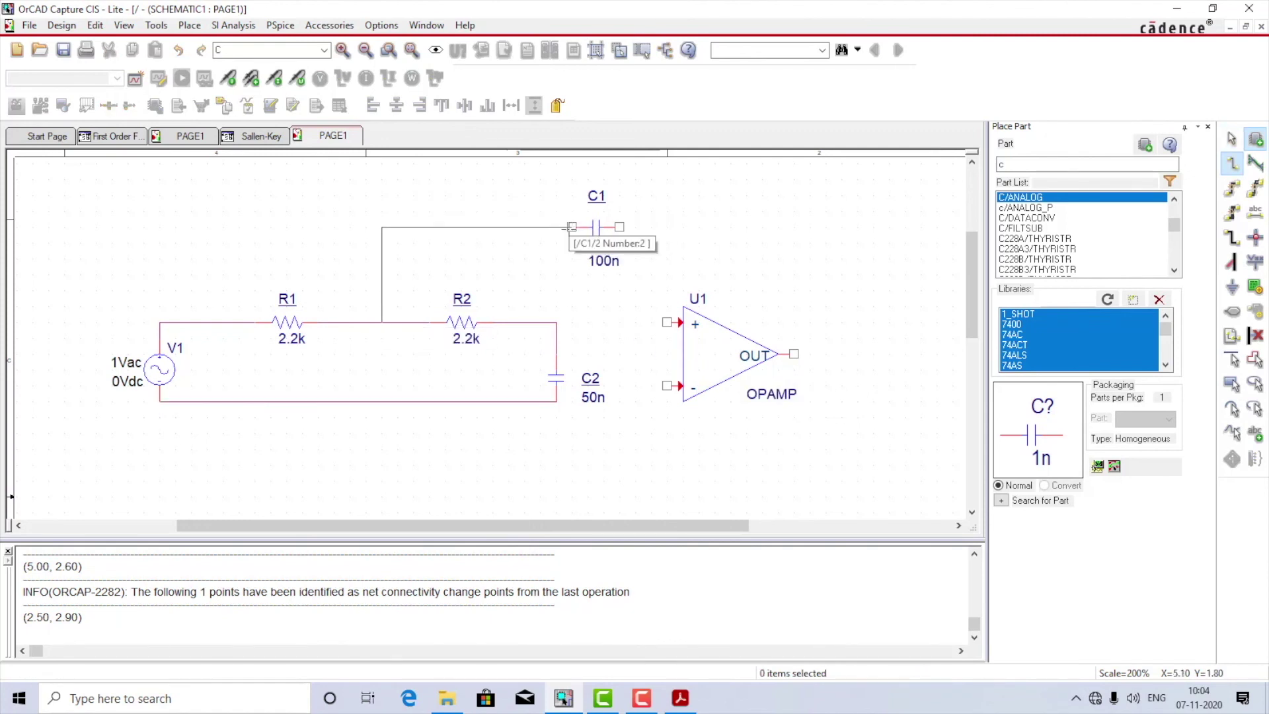
{"action": "left_click", "coordinate": [620, 227]}
{"action": "left_click", "coordinate": [794, 354]}
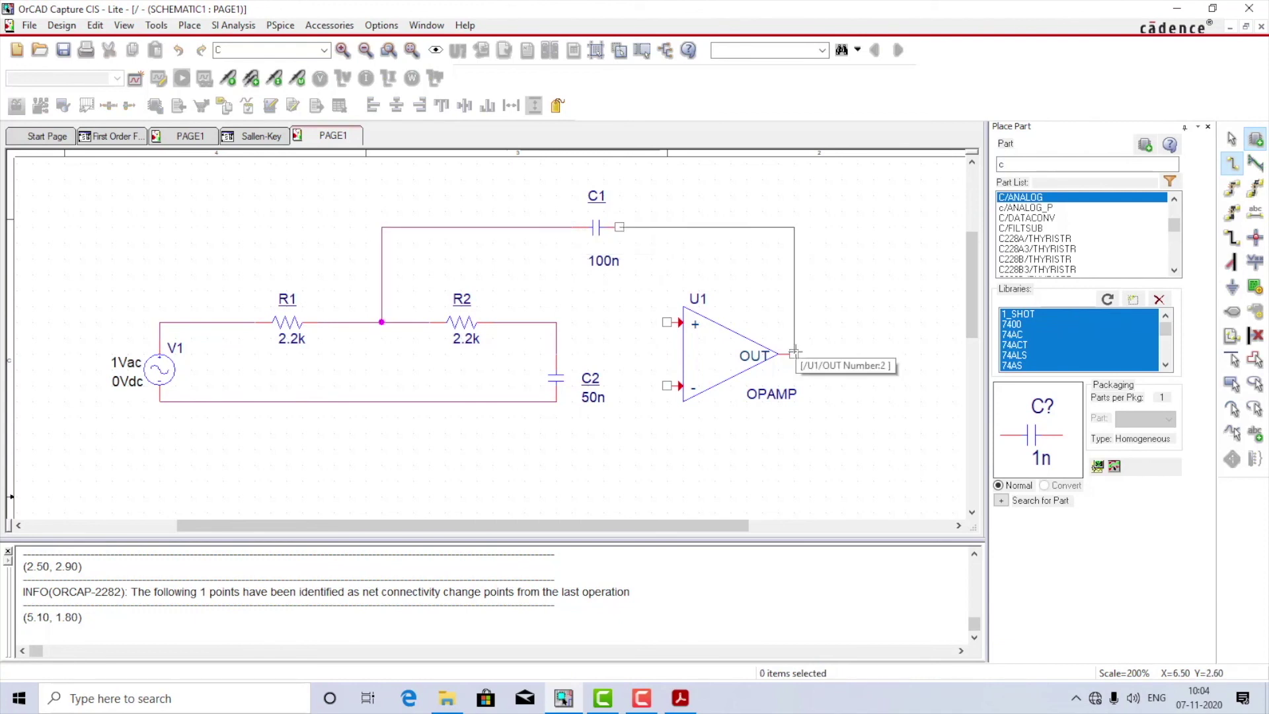
Wire the op-amp output back to its inverting input and the R2–C2 junction to its non-inverting input
{"action": "left_click", "coordinate": [793, 354]}
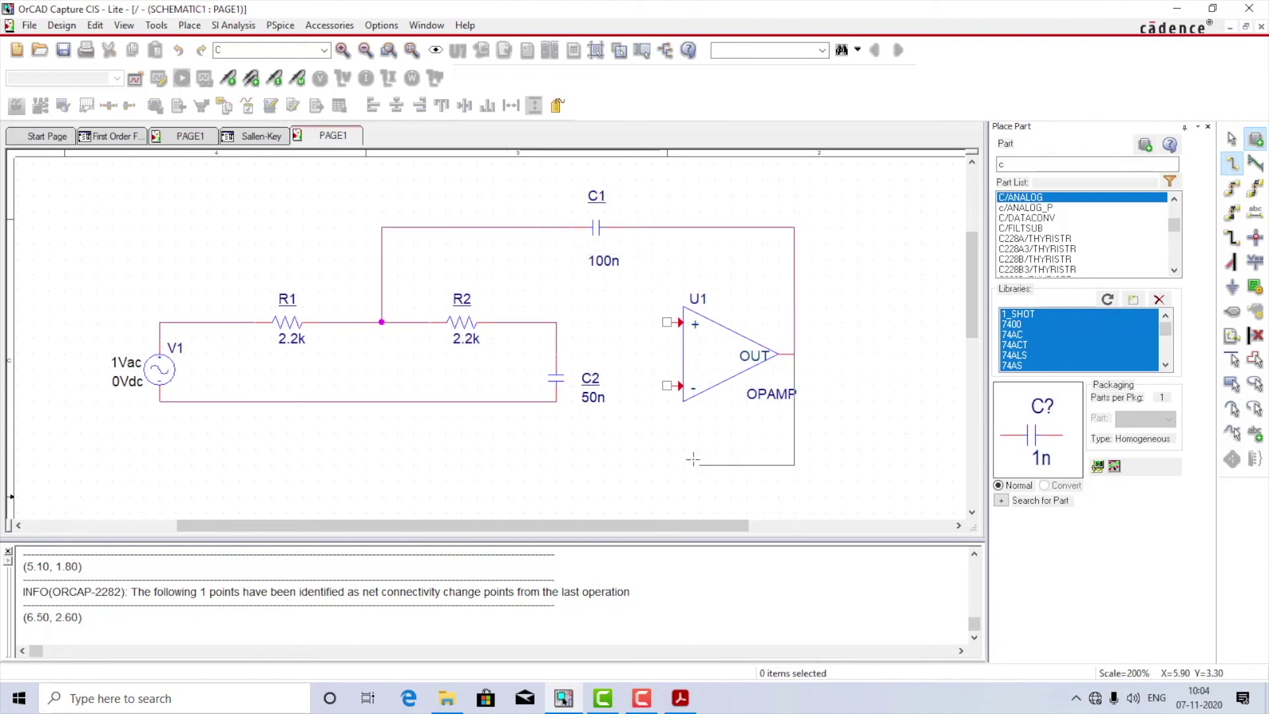
{"action": "left_click", "coordinate": [651, 449]}
{"action": "left_click", "coordinate": [668, 385]}
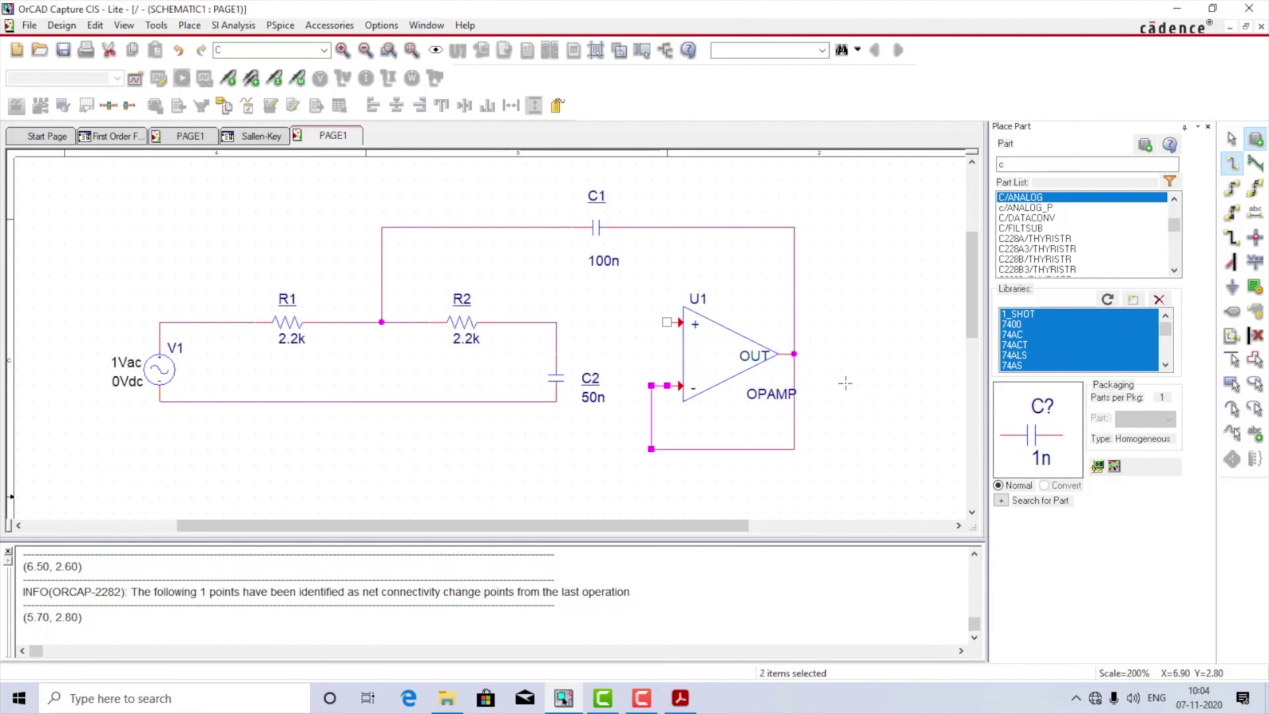
{"action": "left_click", "coordinate": [556, 321]}
{"action": "left_click", "coordinate": [668, 322]}
{"action": "key", "text": "Escape"}
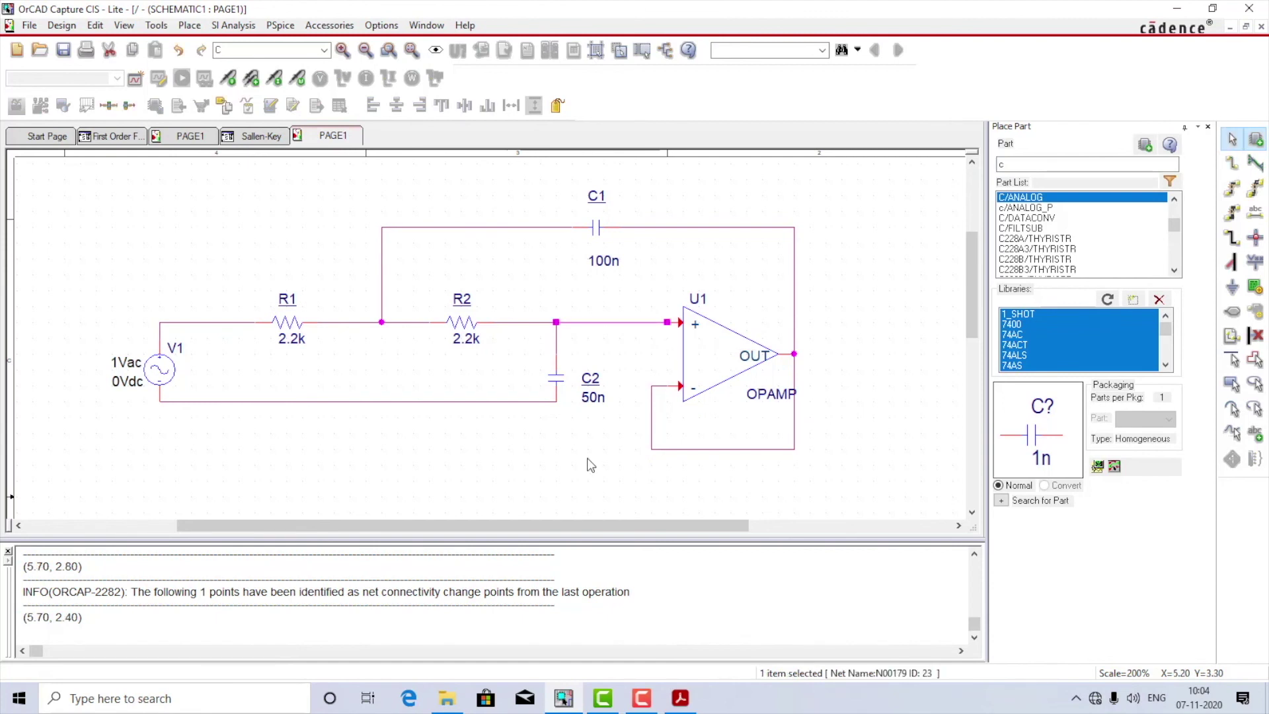
{"action": "left_click", "coordinate": [597, 284]}
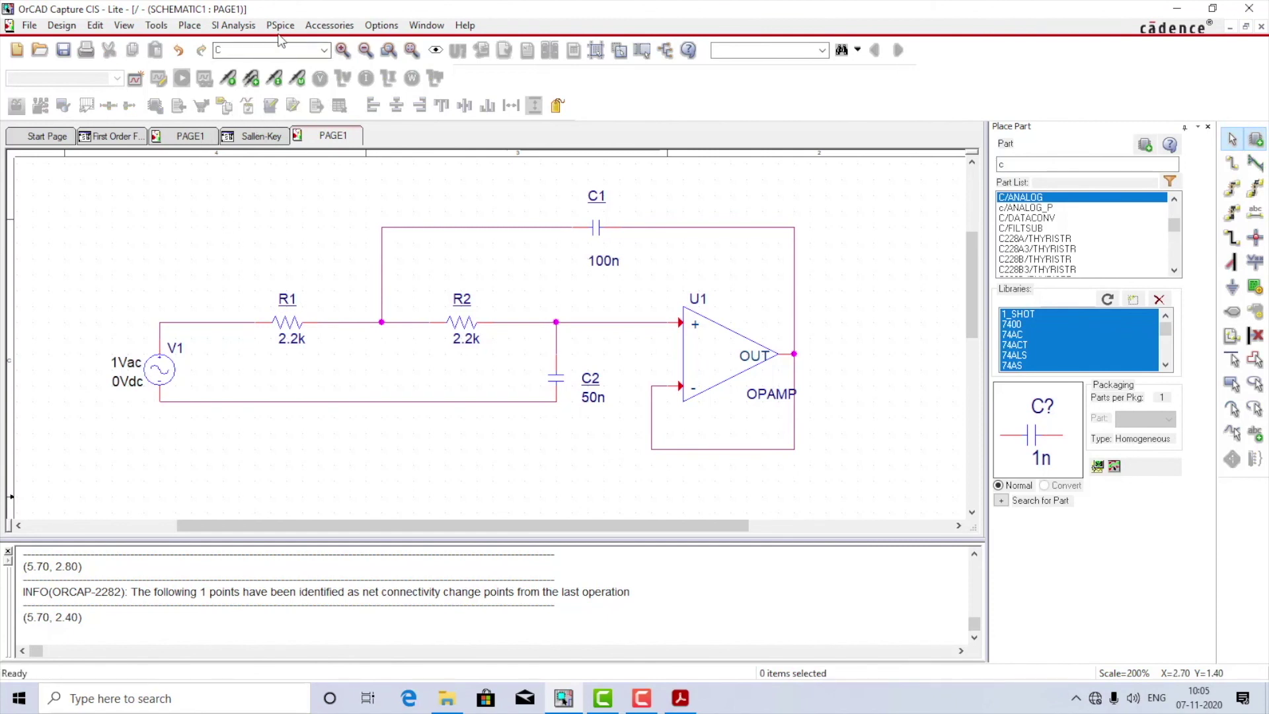
Create a new PSpice simulation profile named Salley Key Simulation
{"action": "left_click", "coordinate": [237, 33]}
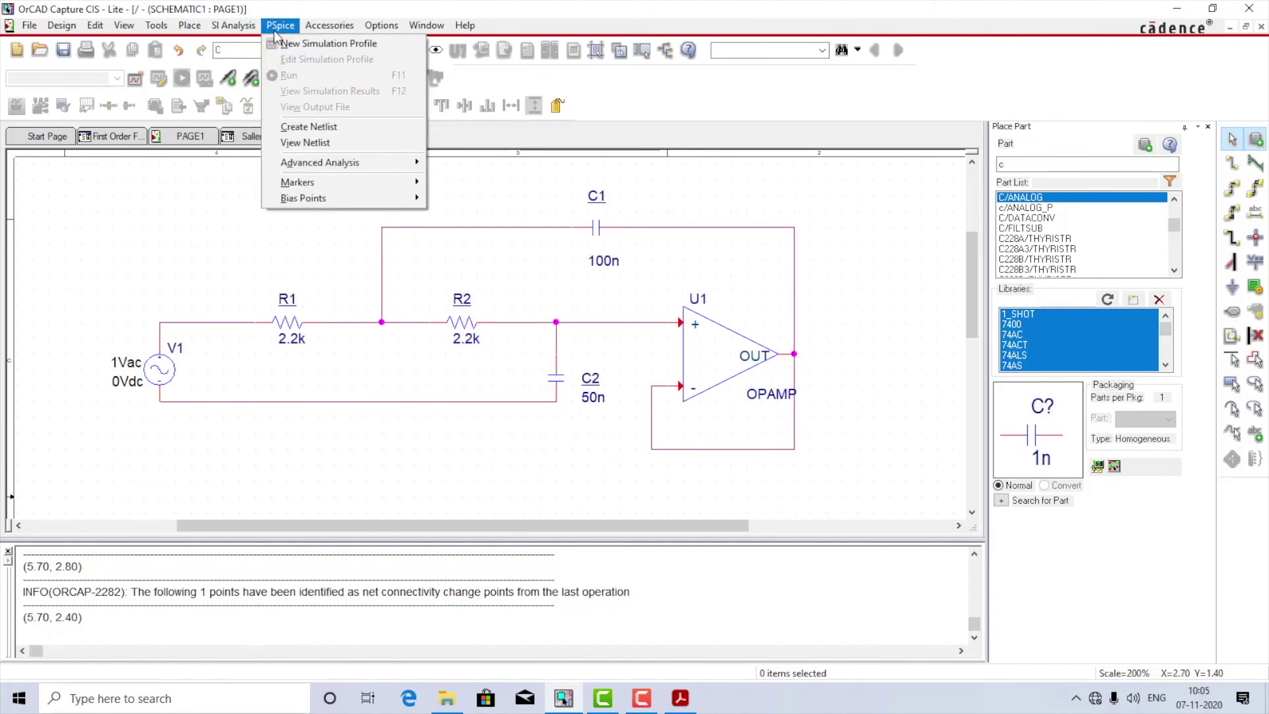
{"action": "left_click", "coordinate": [297, 44]}
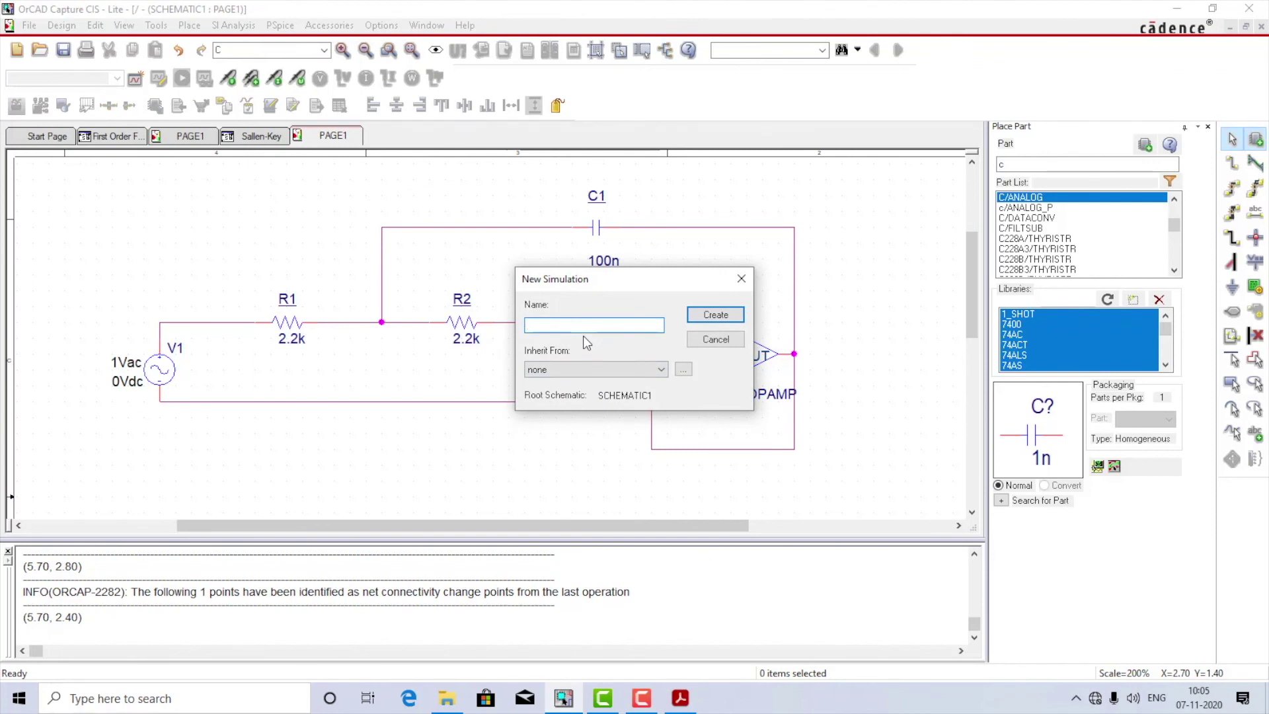
{"action": "type", "text": "Salle"}
{"action": "key", "text": "Left"}
{"action": "key", "text": "Left"}
{"action": "key", "text": "Left"}
{"action": "key", "text": "Return"}
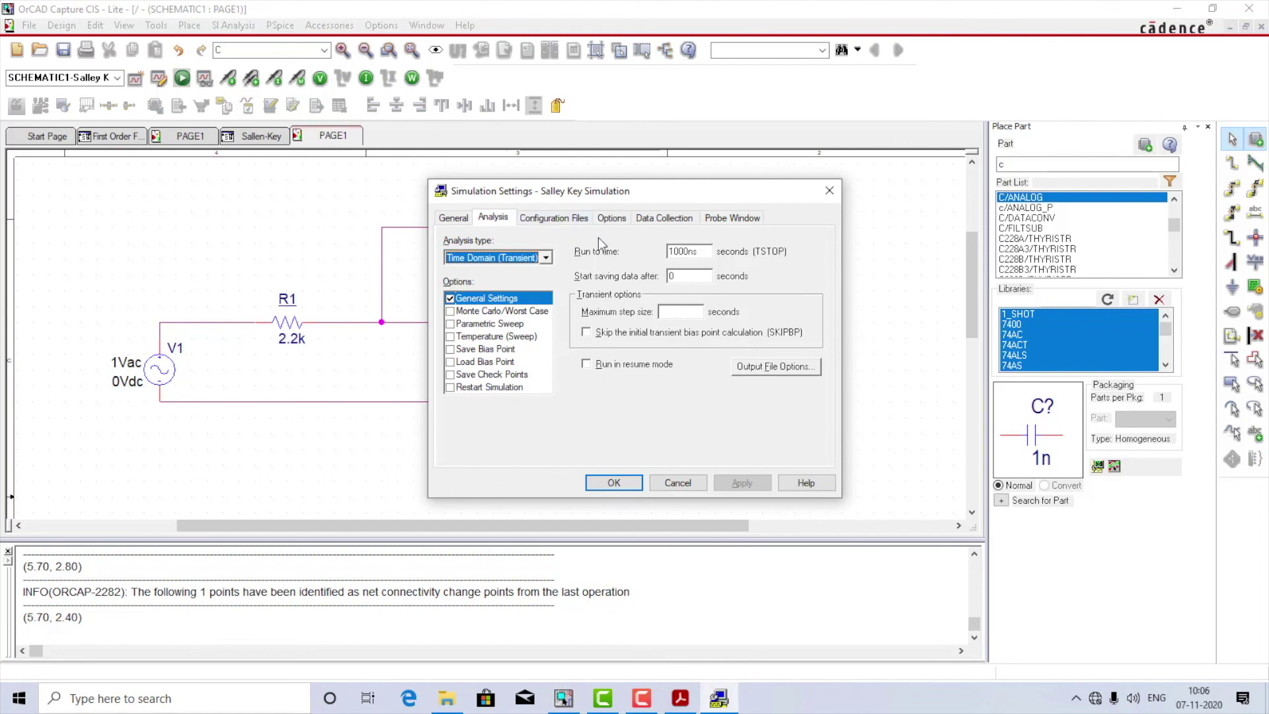
Configure a logarithmic AC sweep from 1 to 1Meg with 10 points per decade and run the simulation
{"action": "left_click", "coordinate": [511, 263]}
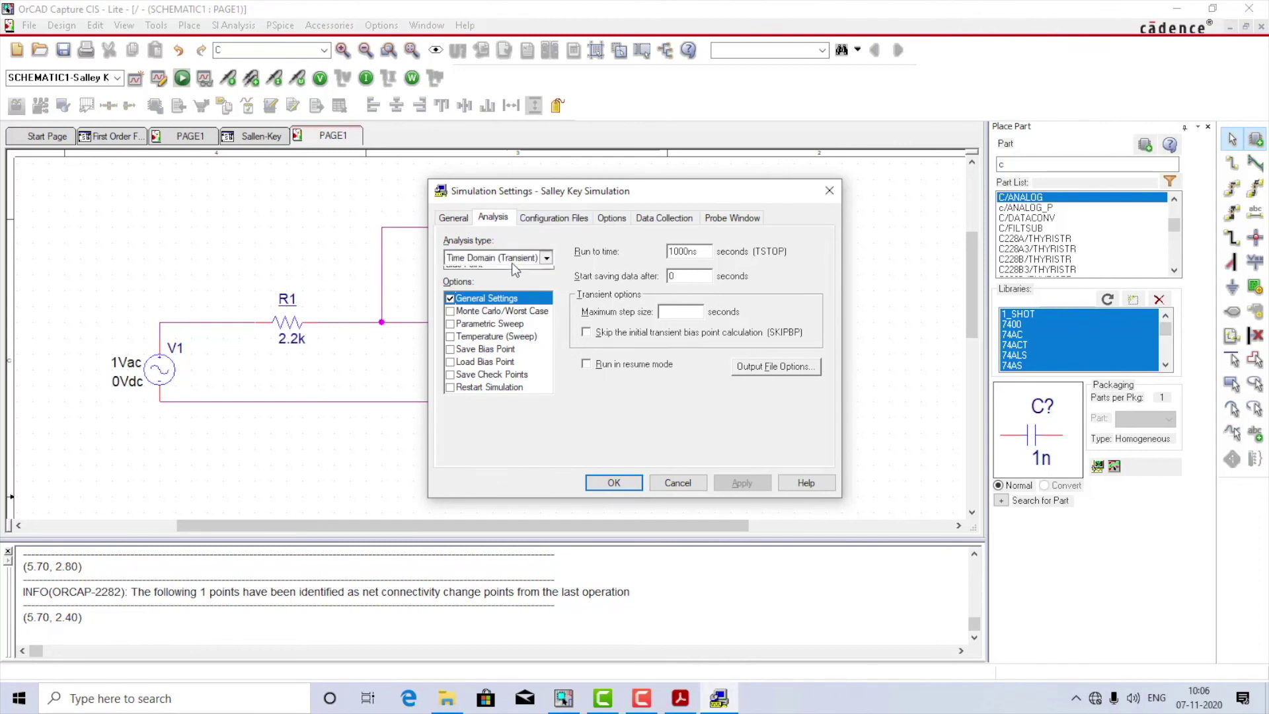
{"action": "left_click", "coordinate": [510, 282]}
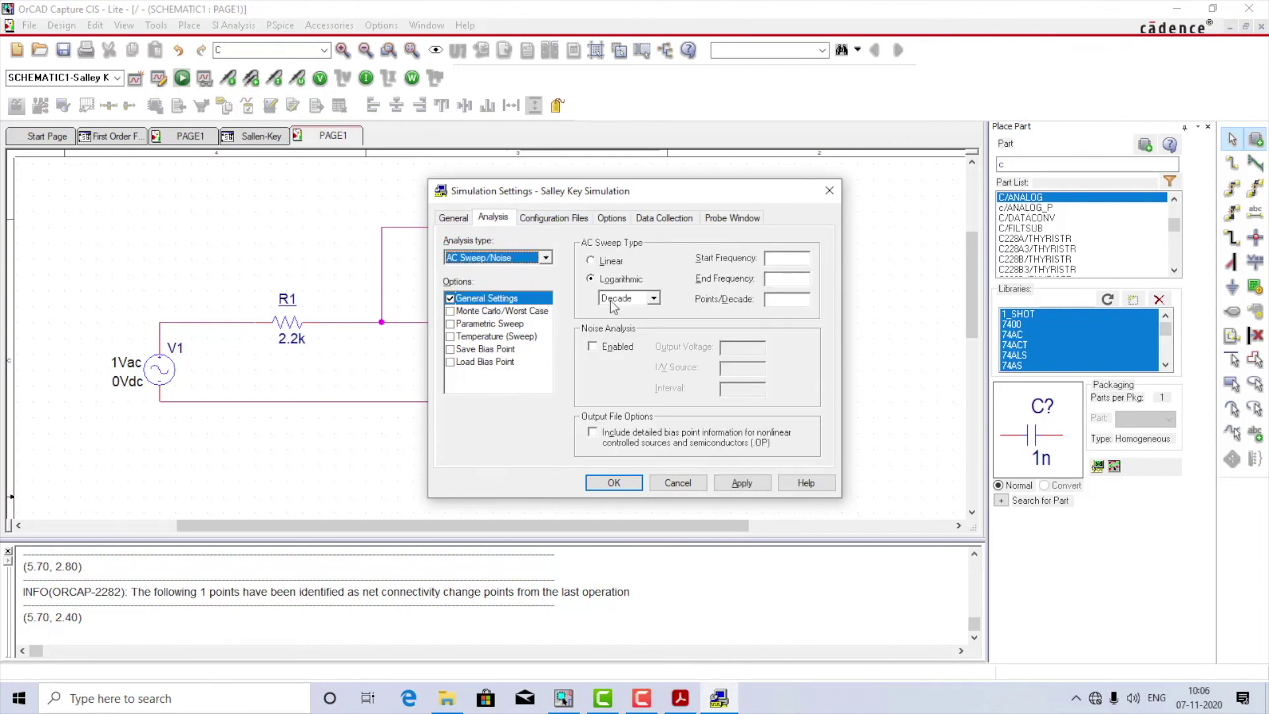
{"action": "left_click", "coordinate": [777, 262]}
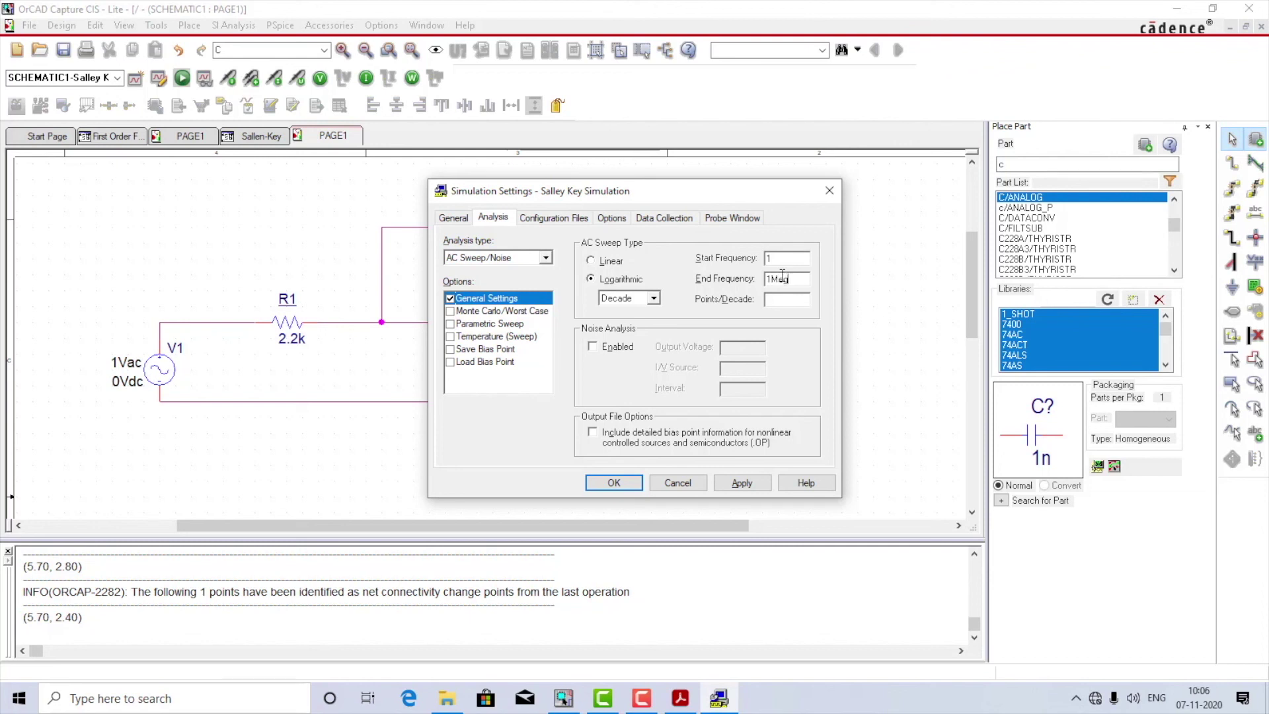
{"action": "left_click", "coordinate": [742, 482]}
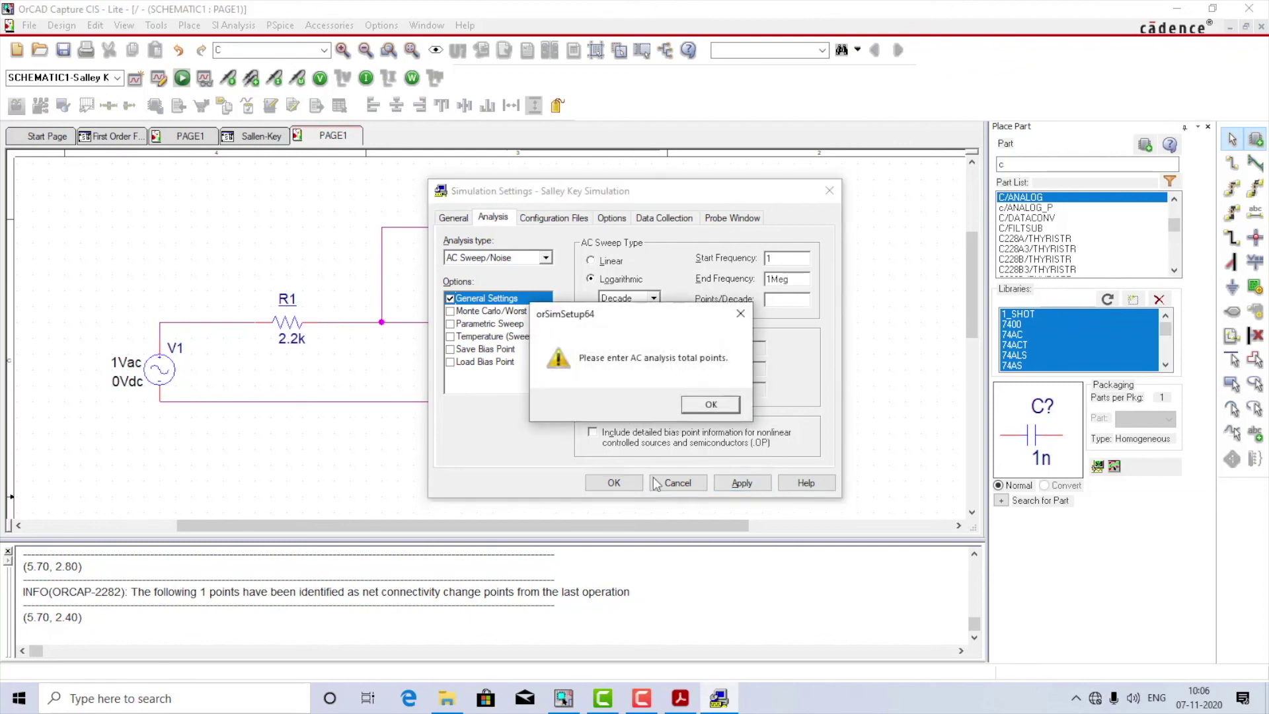
{"action": "left_click", "coordinate": [724, 398]}
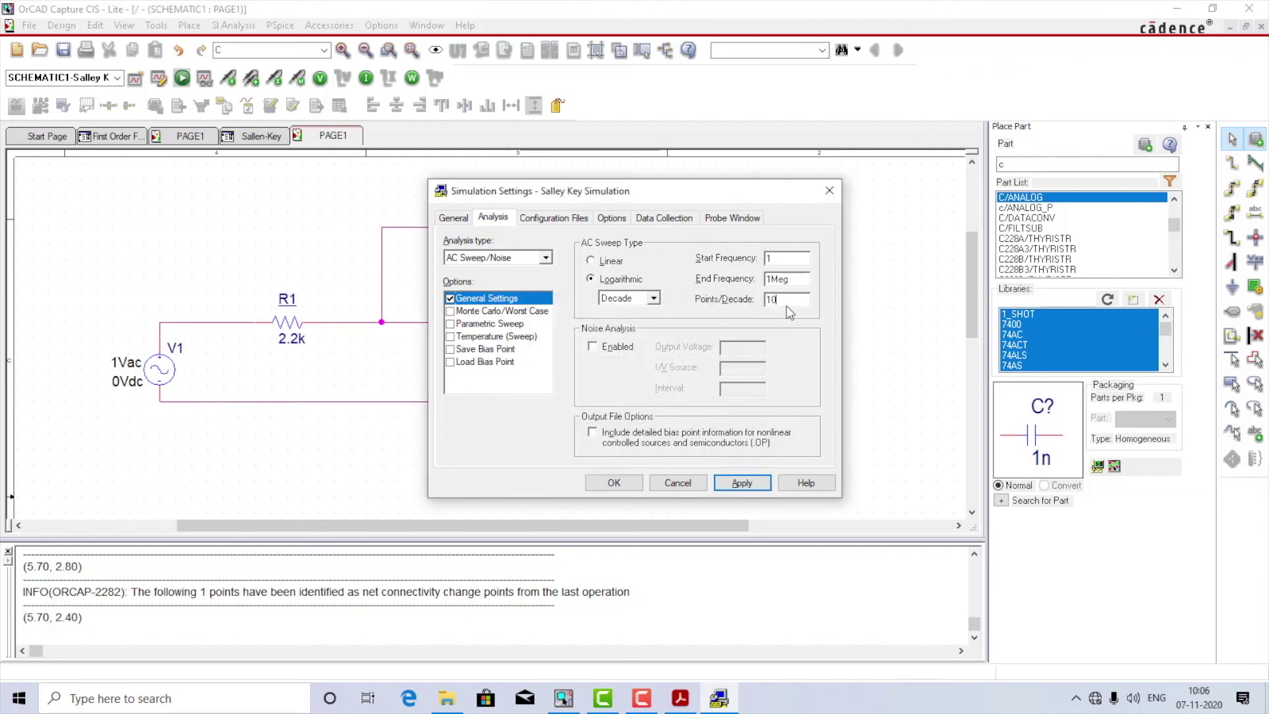
{"action": "left_click", "coordinate": [614, 483]}
{"action": "left_click", "coordinate": [182, 78]}
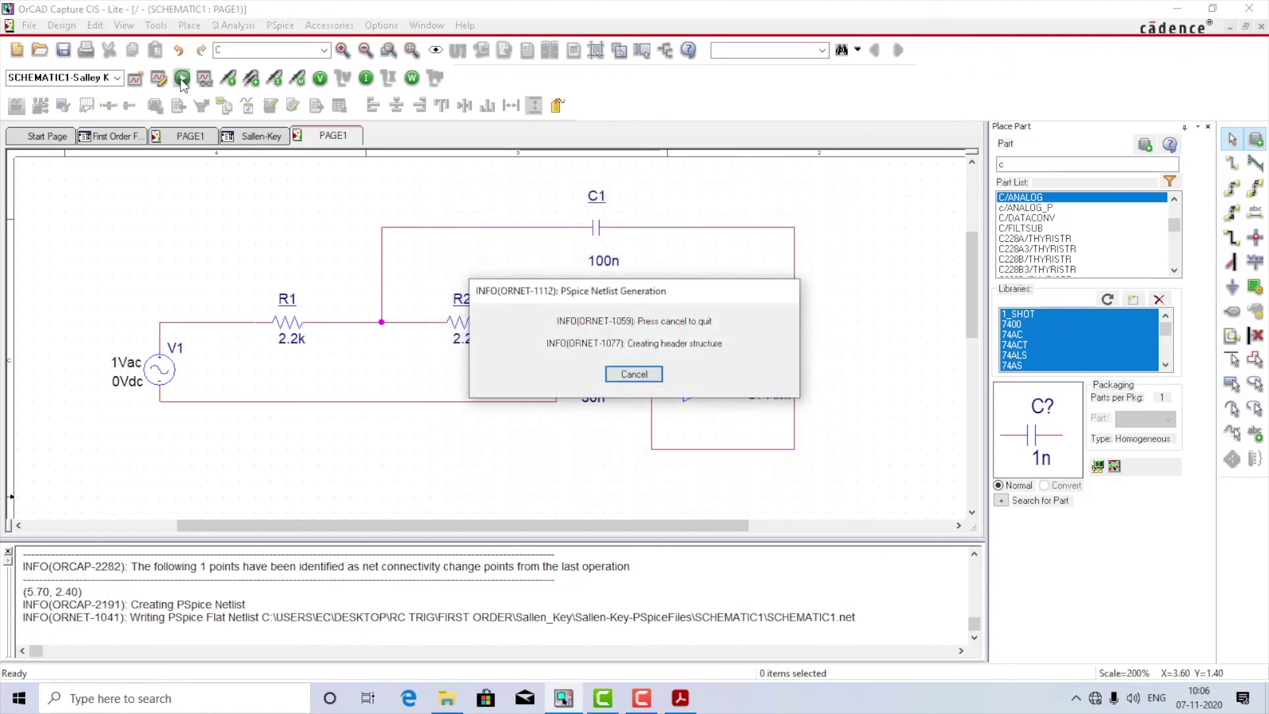
Dismiss the netlist warning and place a dB Magnitude of Voltage marker on the op-amp output node
{"action": "left_click", "coordinate": [775, 341]}
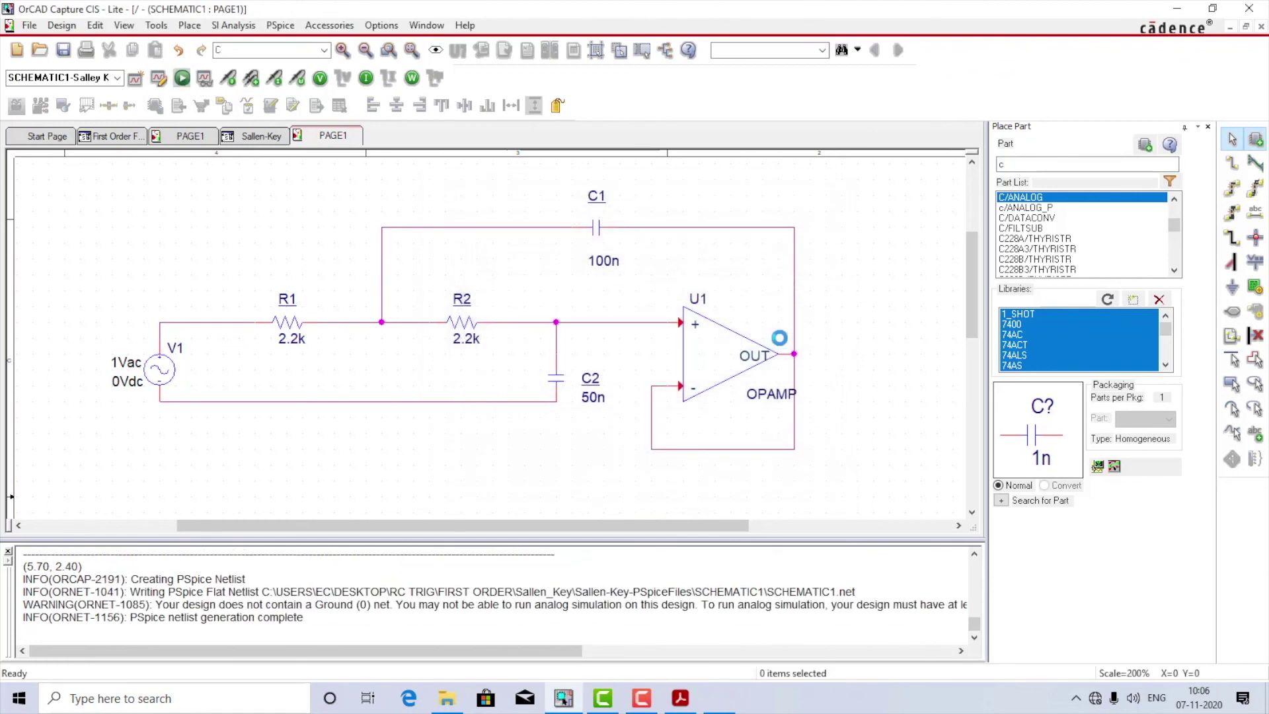
{"action": "left_click", "coordinate": [280, 25]}
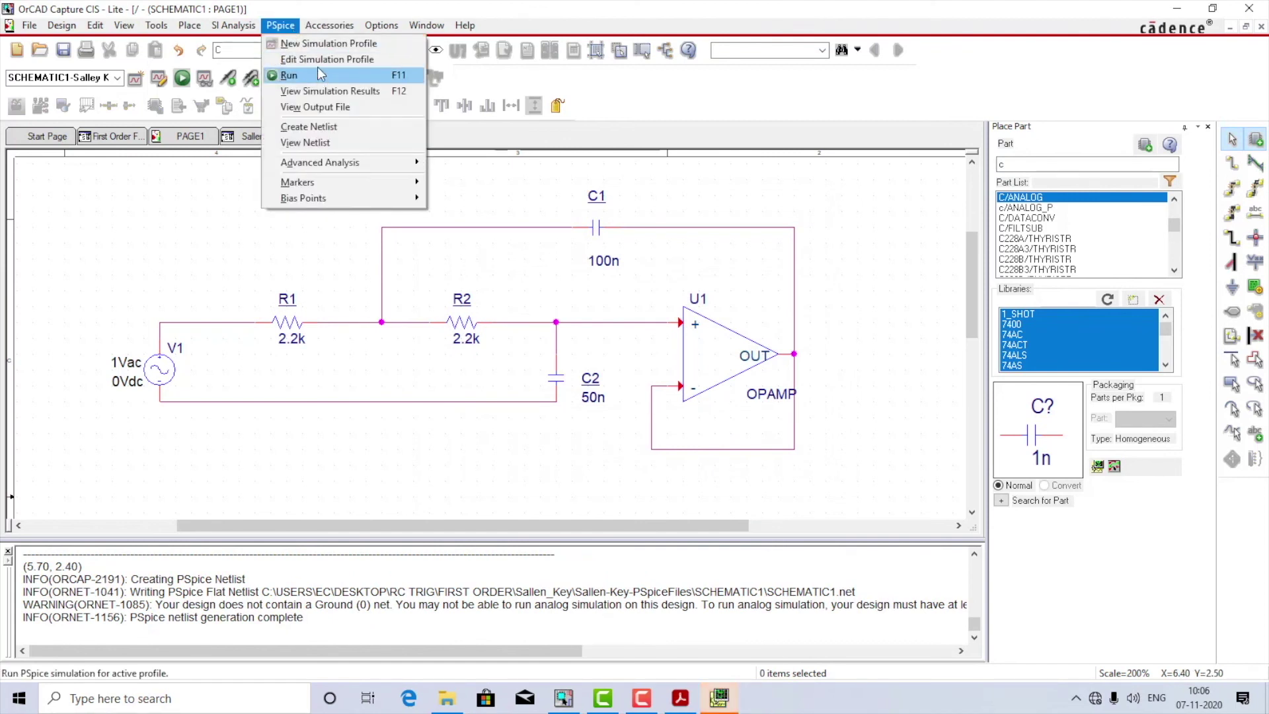
{"action": "mouse_move", "coordinate": [344, 181]}
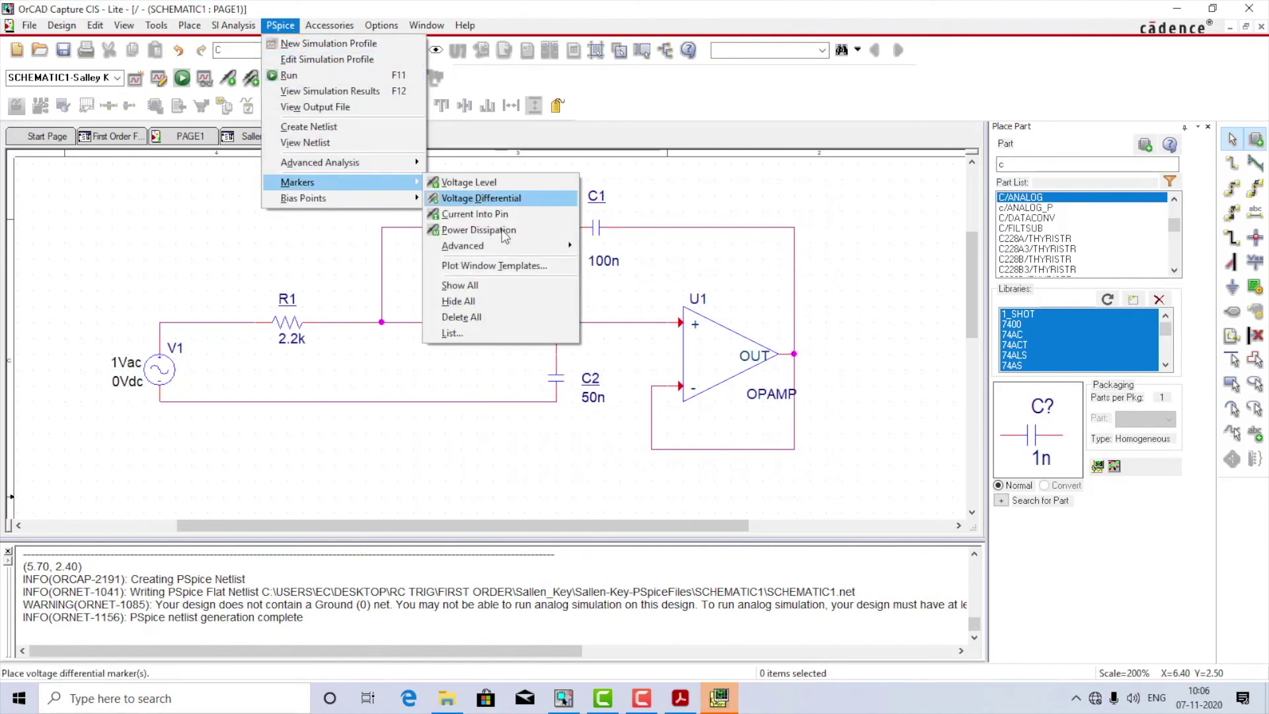
{"action": "mouse_move", "coordinate": [510, 246]}
{"action": "left_click", "coordinate": [634, 246]}
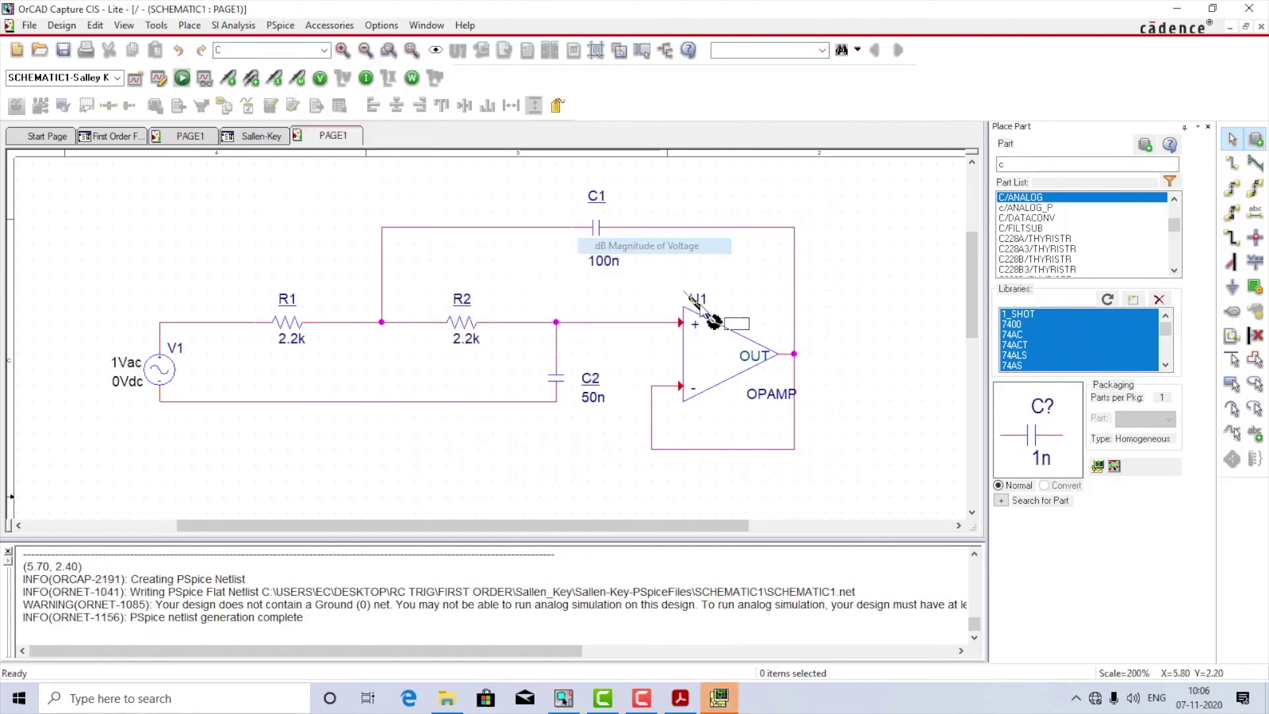
{"action": "left_click", "coordinate": [795, 355]}
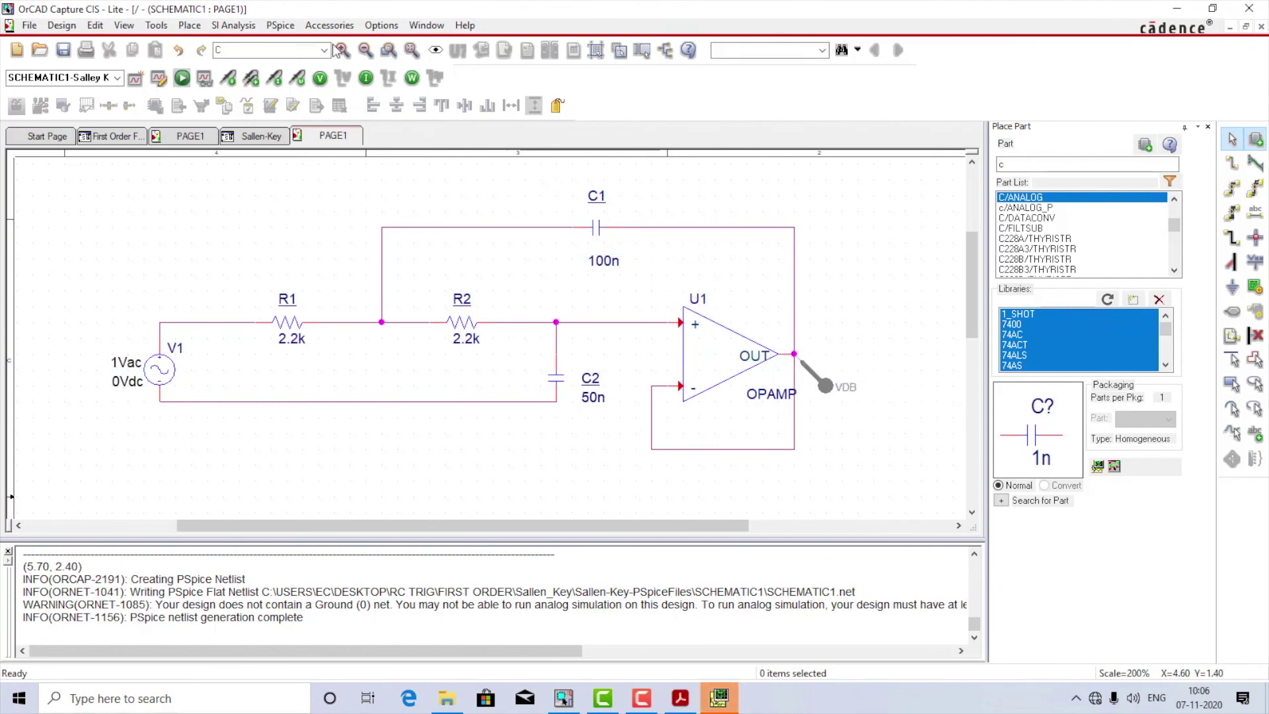
Add a Phase of Voltage marker to the op-amp output node
{"action": "left_click", "coordinate": [280, 25]}
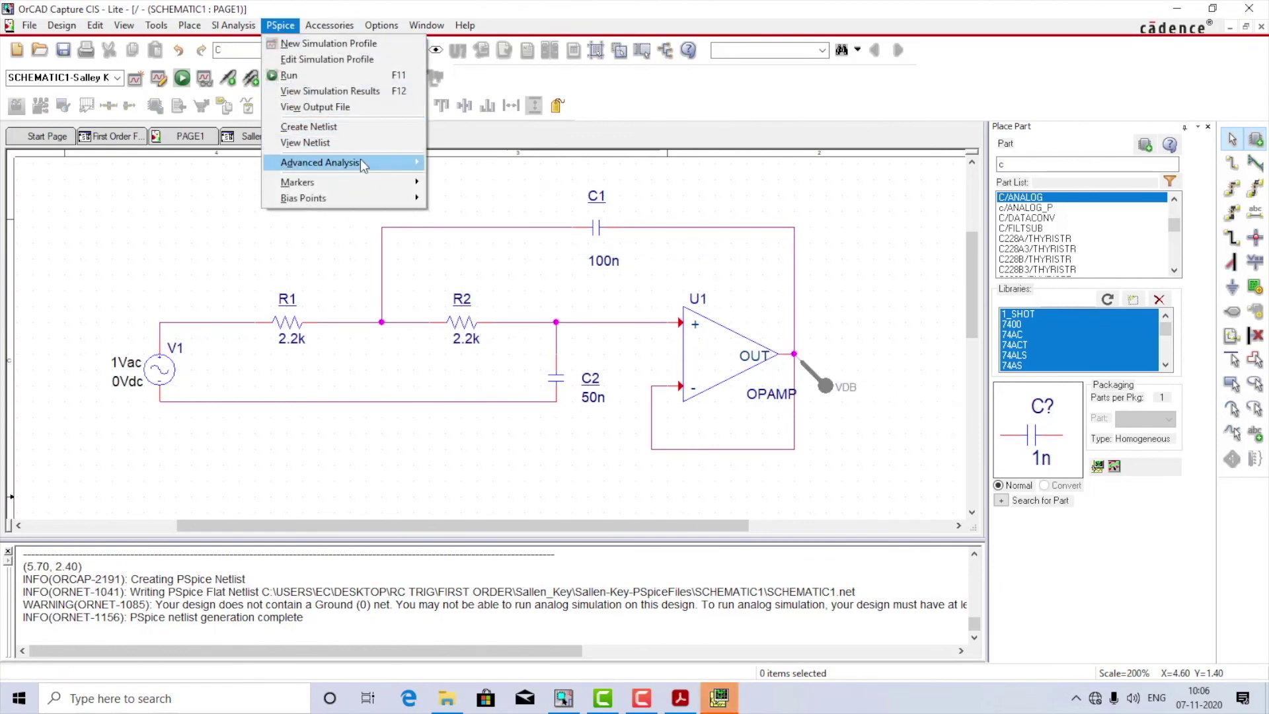
{"action": "mouse_move", "coordinate": [398, 188]}
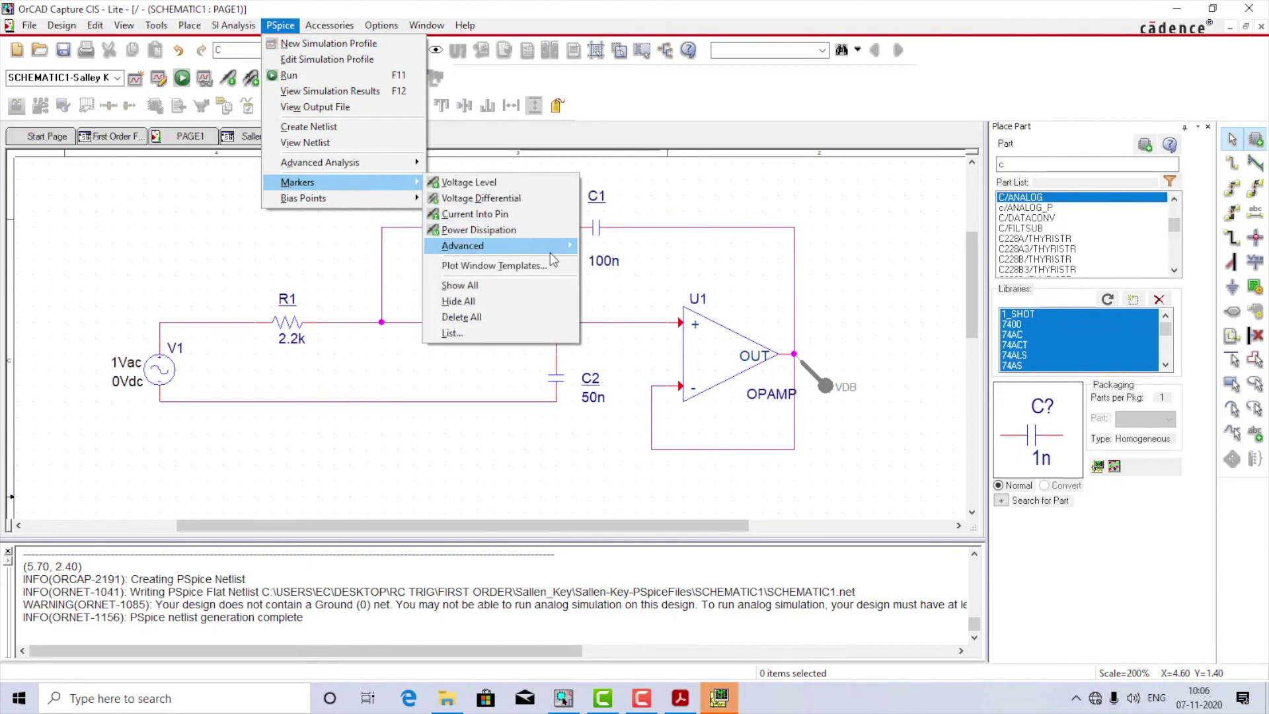
{"action": "mouse_move", "coordinate": [550, 248]}
{"action": "left_click", "coordinate": [647, 279]}
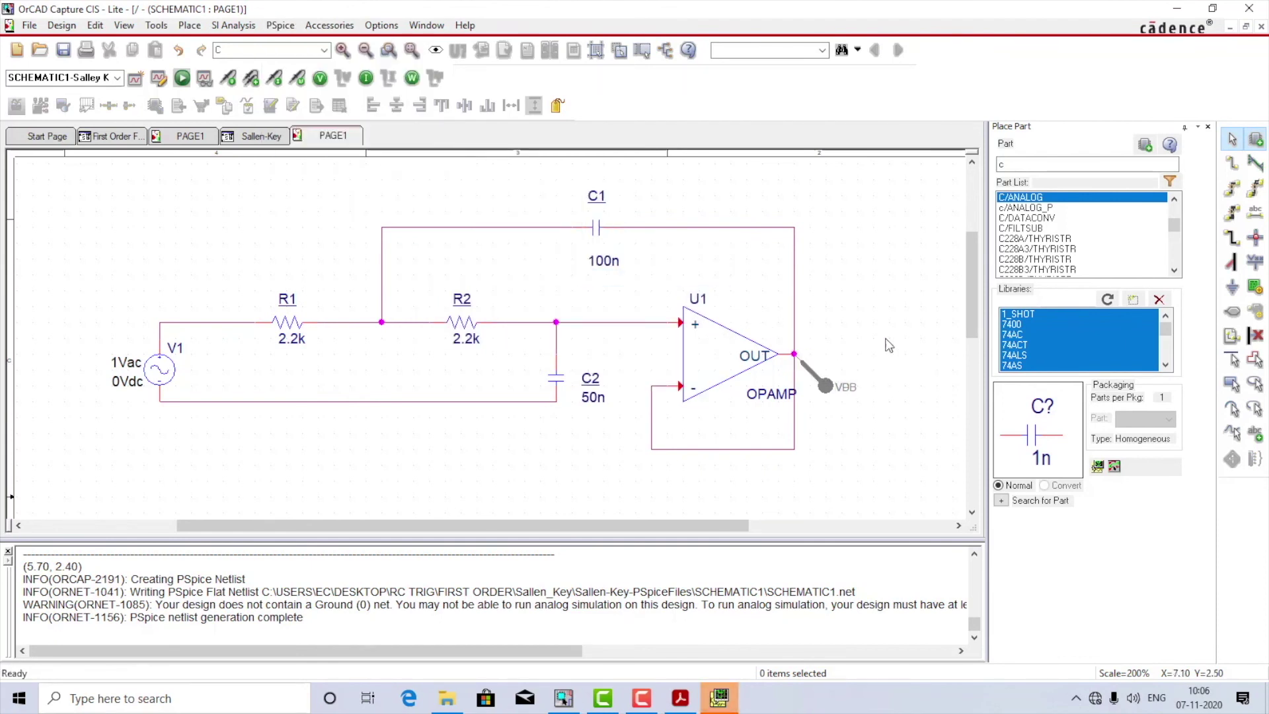
Try to run the simulation with the new markers, then check and close the PSpice A/D window
{"action": "left_click", "coordinate": [181, 78]}
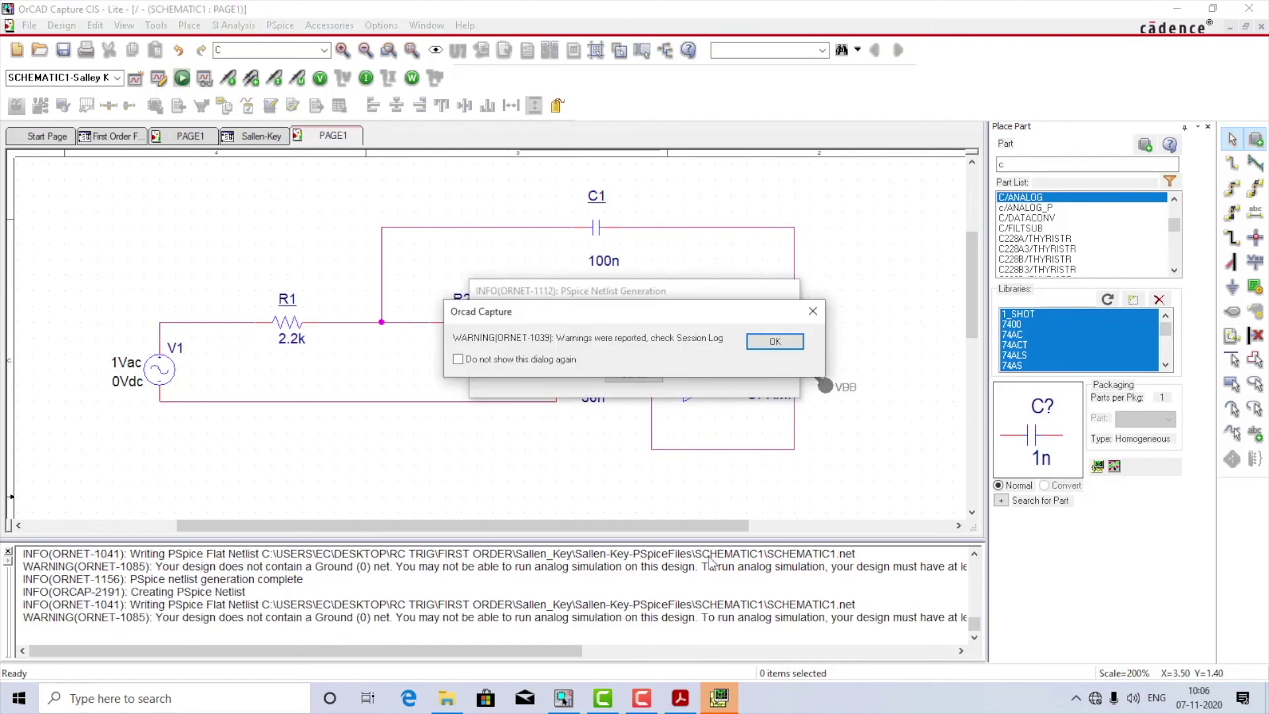
{"action": "left_click", "coordinate": [774, 342]}
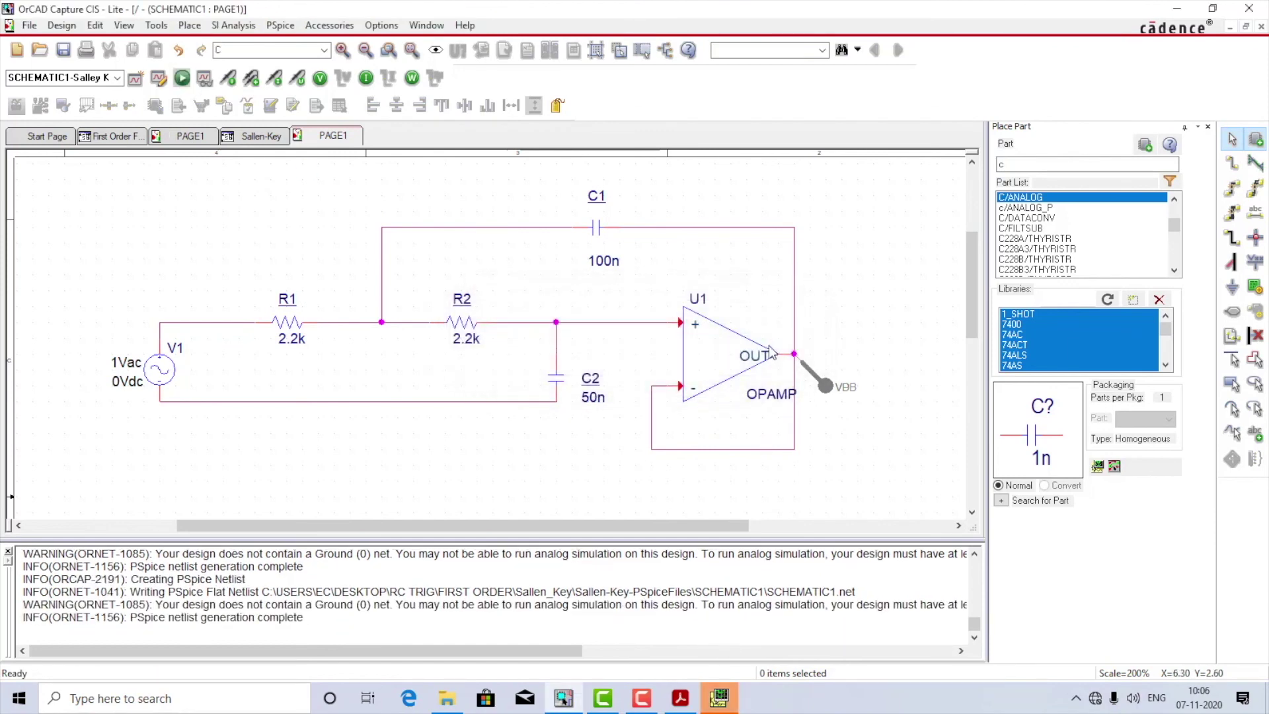
{"action": "left_click", "coordinate": [719, 695]}
{"action": "left_click", "coordinate": [1249, 9]}
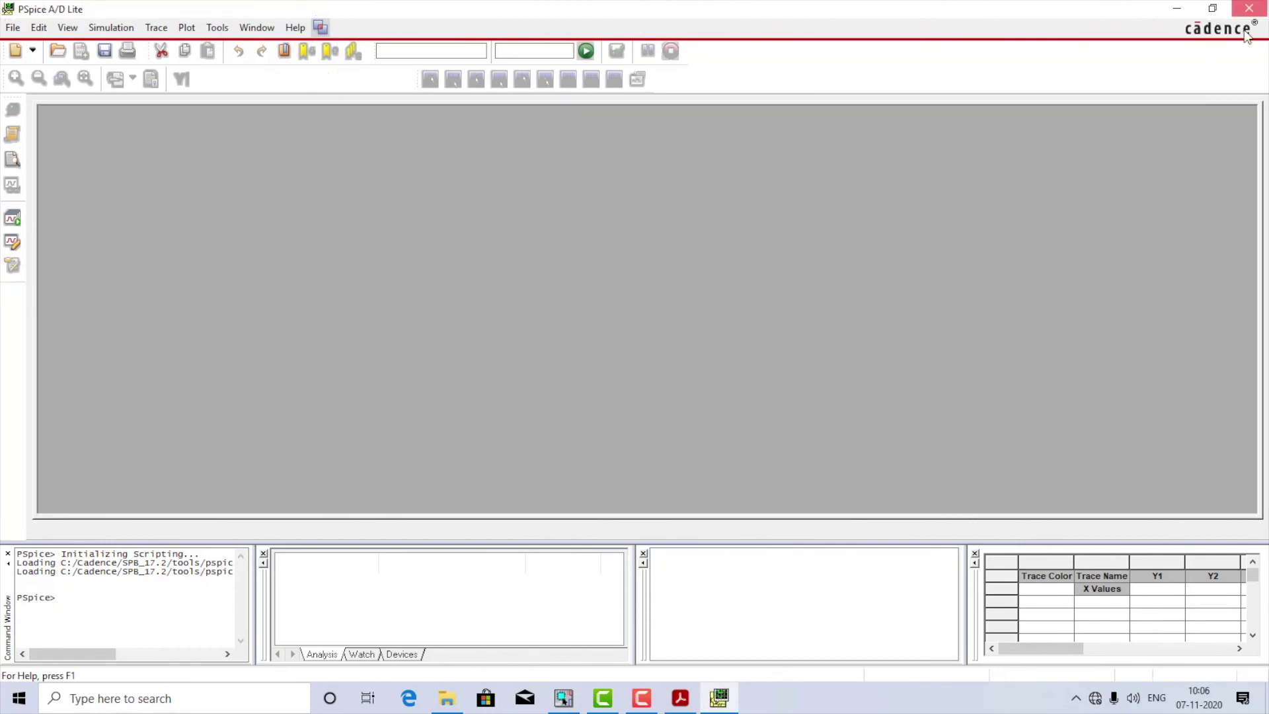
Place a 0/SOURCE ground on the lower wire between V1 and C2 and rerun the simulation
{"action": "left_click", "coordinate": [1232, 287]}
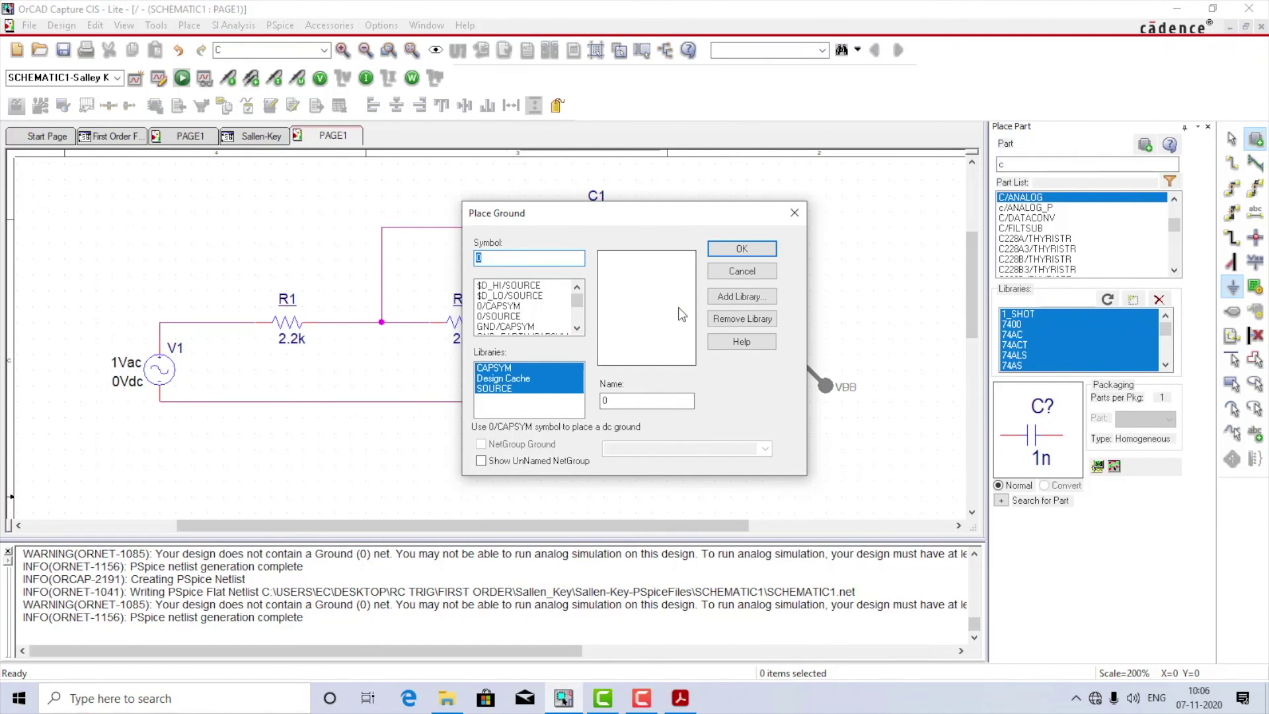
{"action": "double_click", "coordinate": [523, 316]}
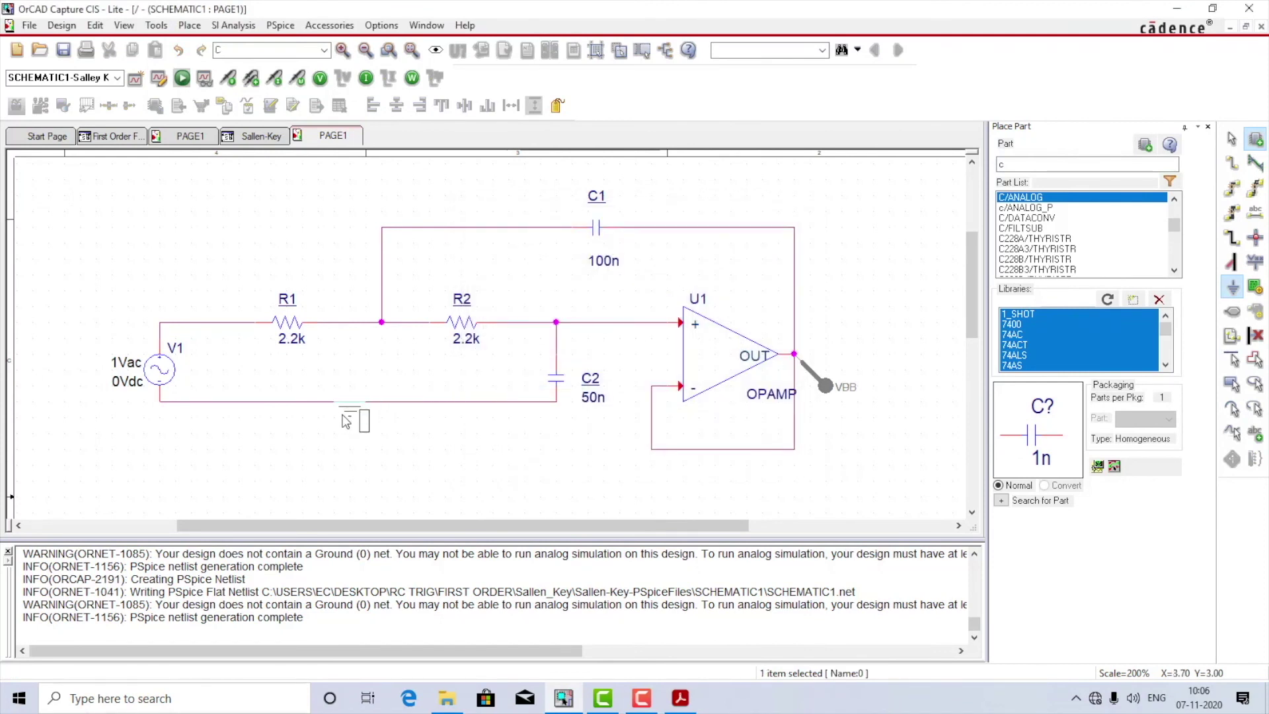
{"action": "left_click", "coordinate": [355, 419]}
{"action": "key", "text": "Escape"}
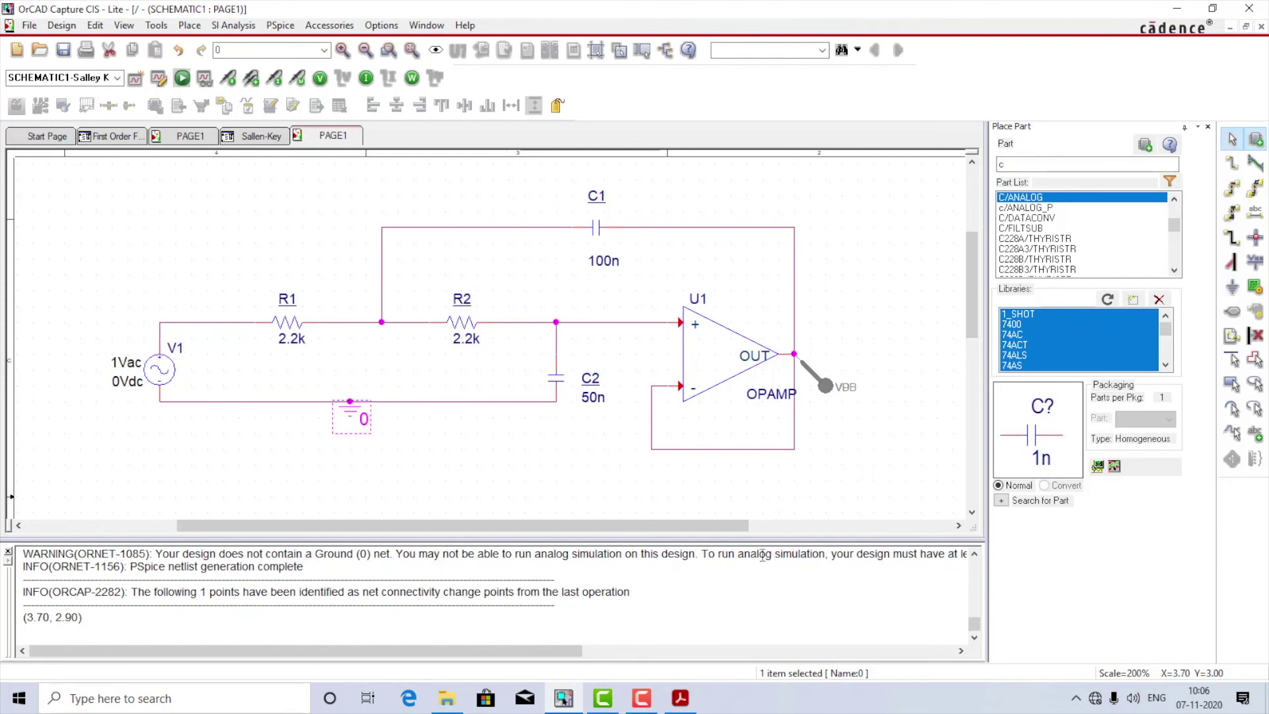
{"action": "left_click", "coordinate": [181, 77]}
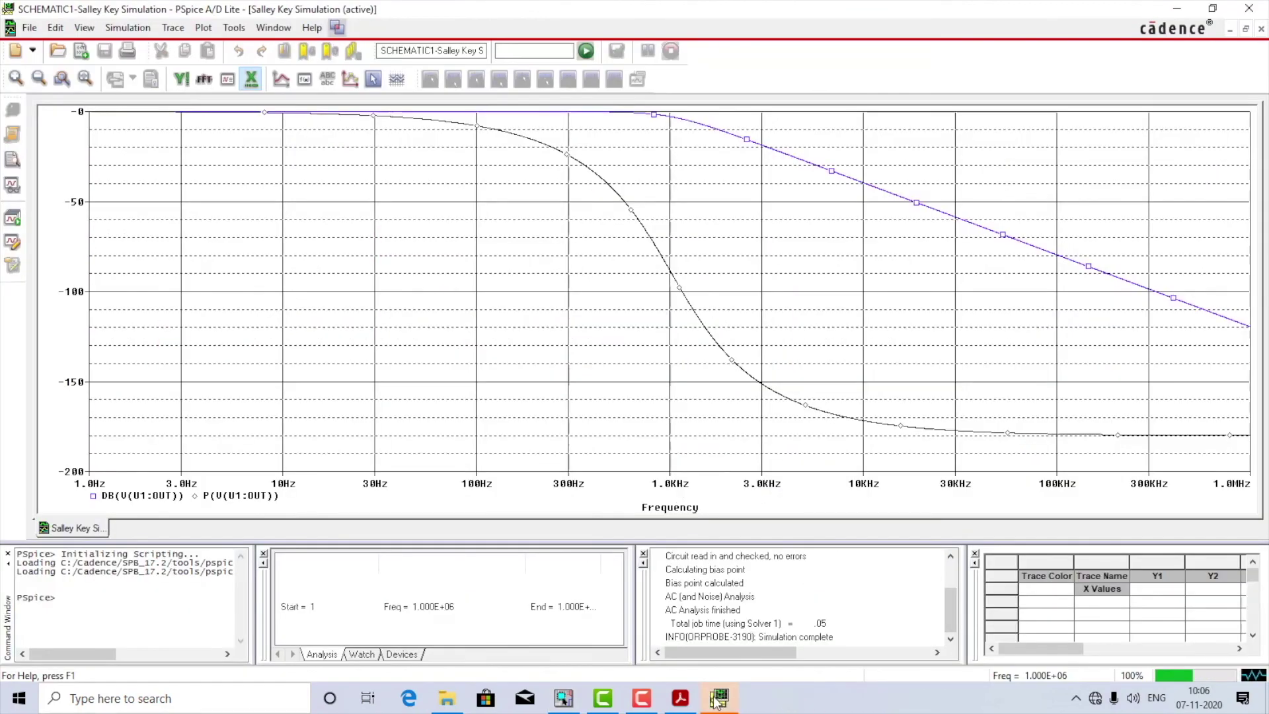